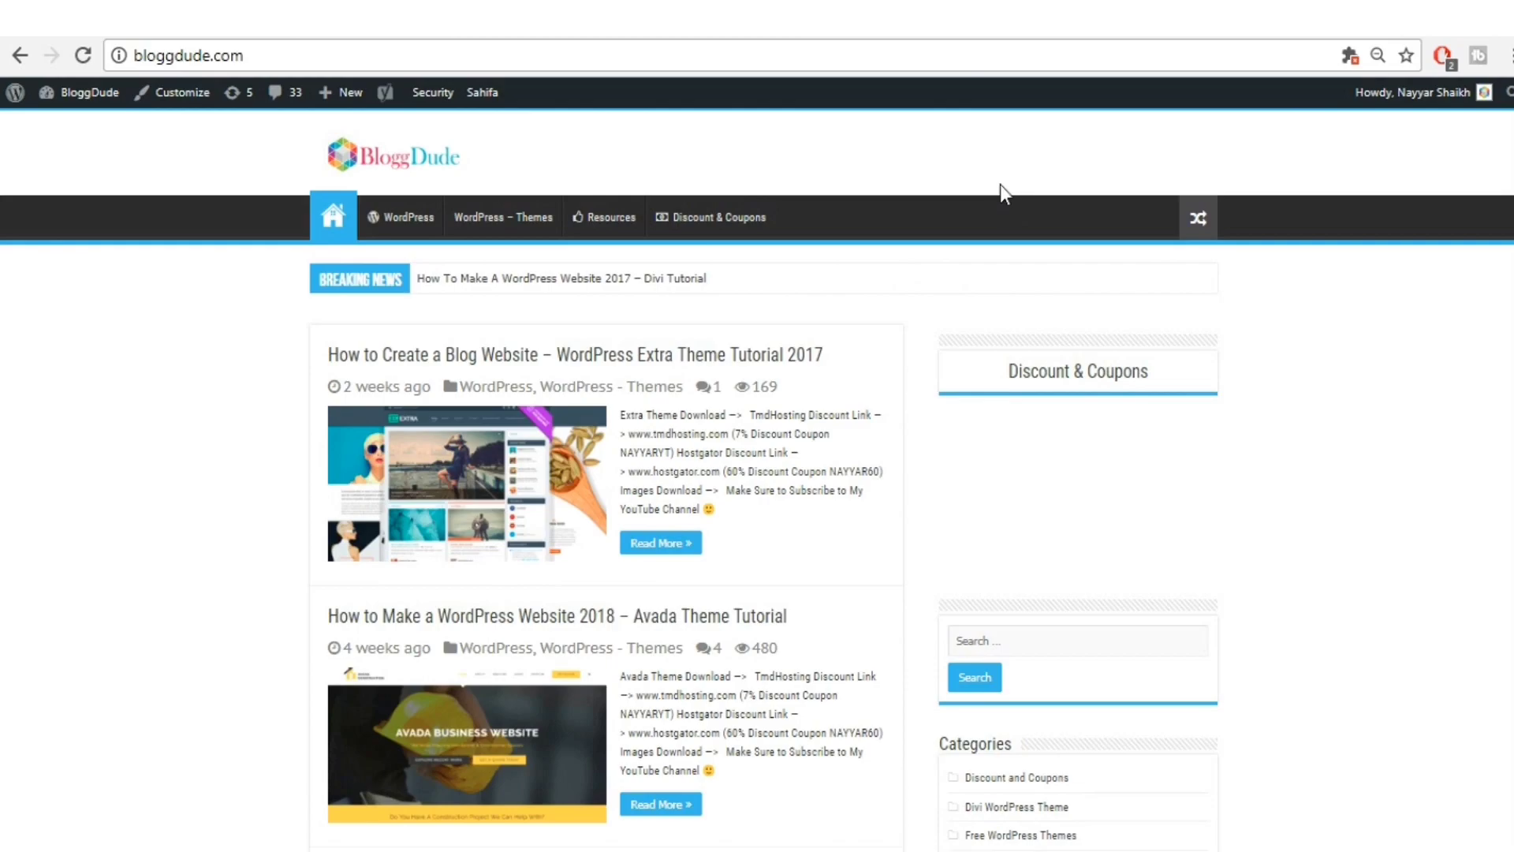
# - Open the BloggDude dashboard in a new tab and go to Plugins > Add New
pyautogui.moveTo(78, 92)
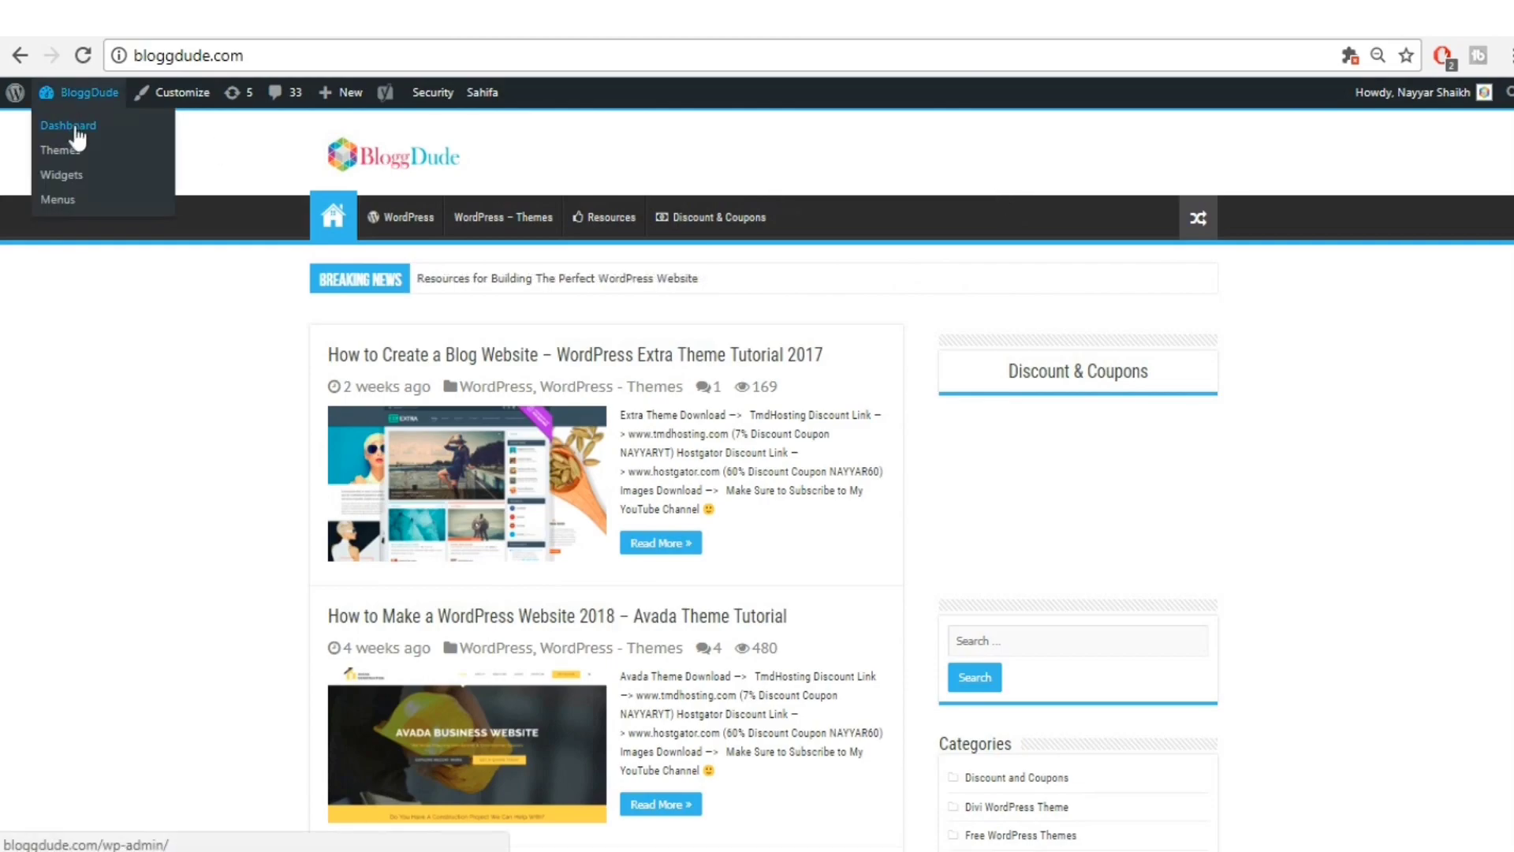
pyautogui.rightClick(76, 139)
pyautogui.click(119, 143)
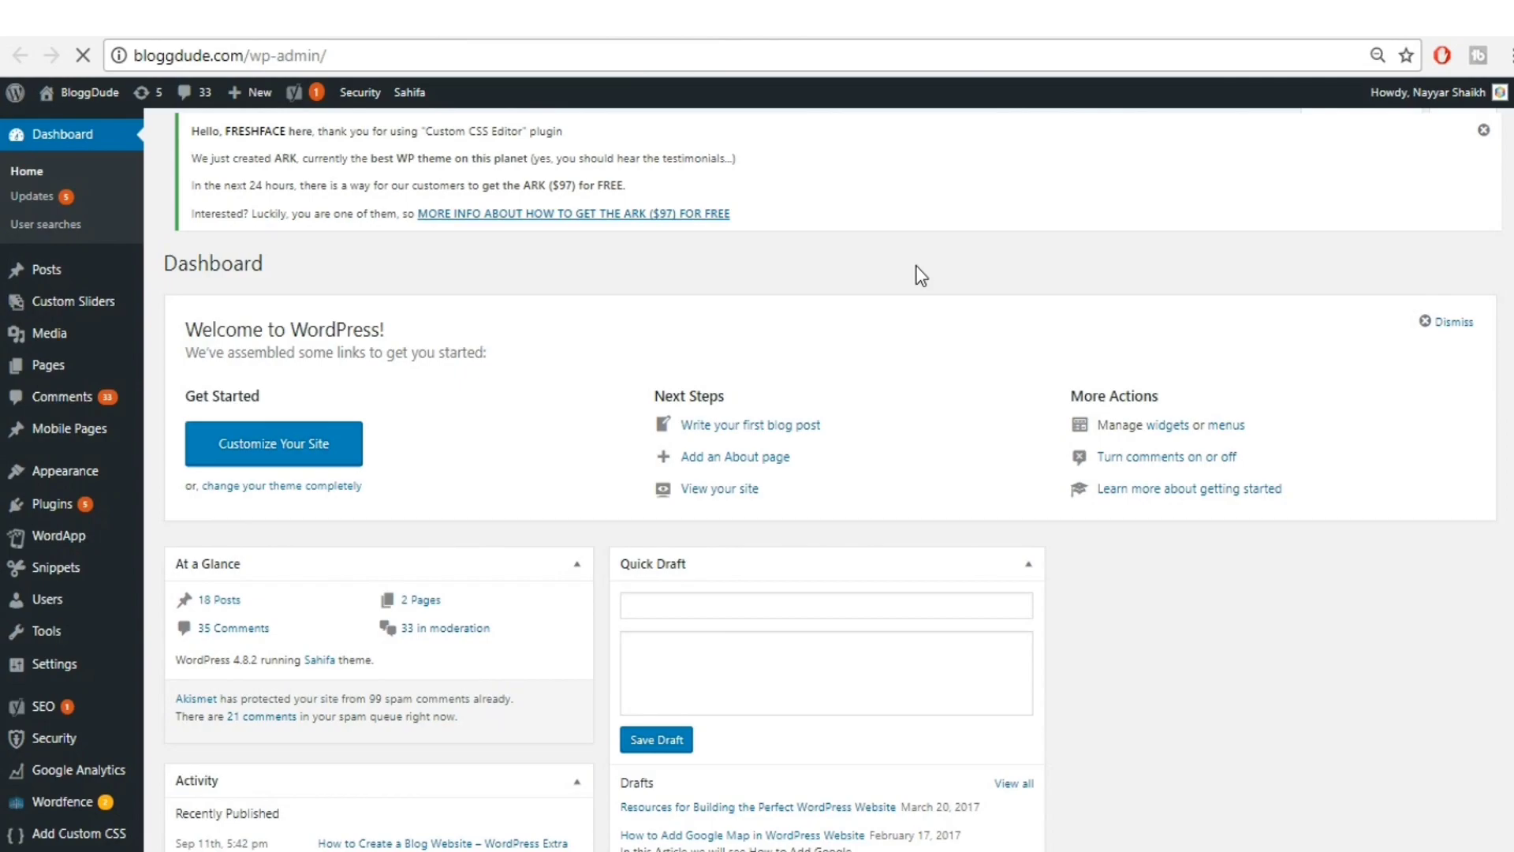
pyautogui.moveTo(52, 517)
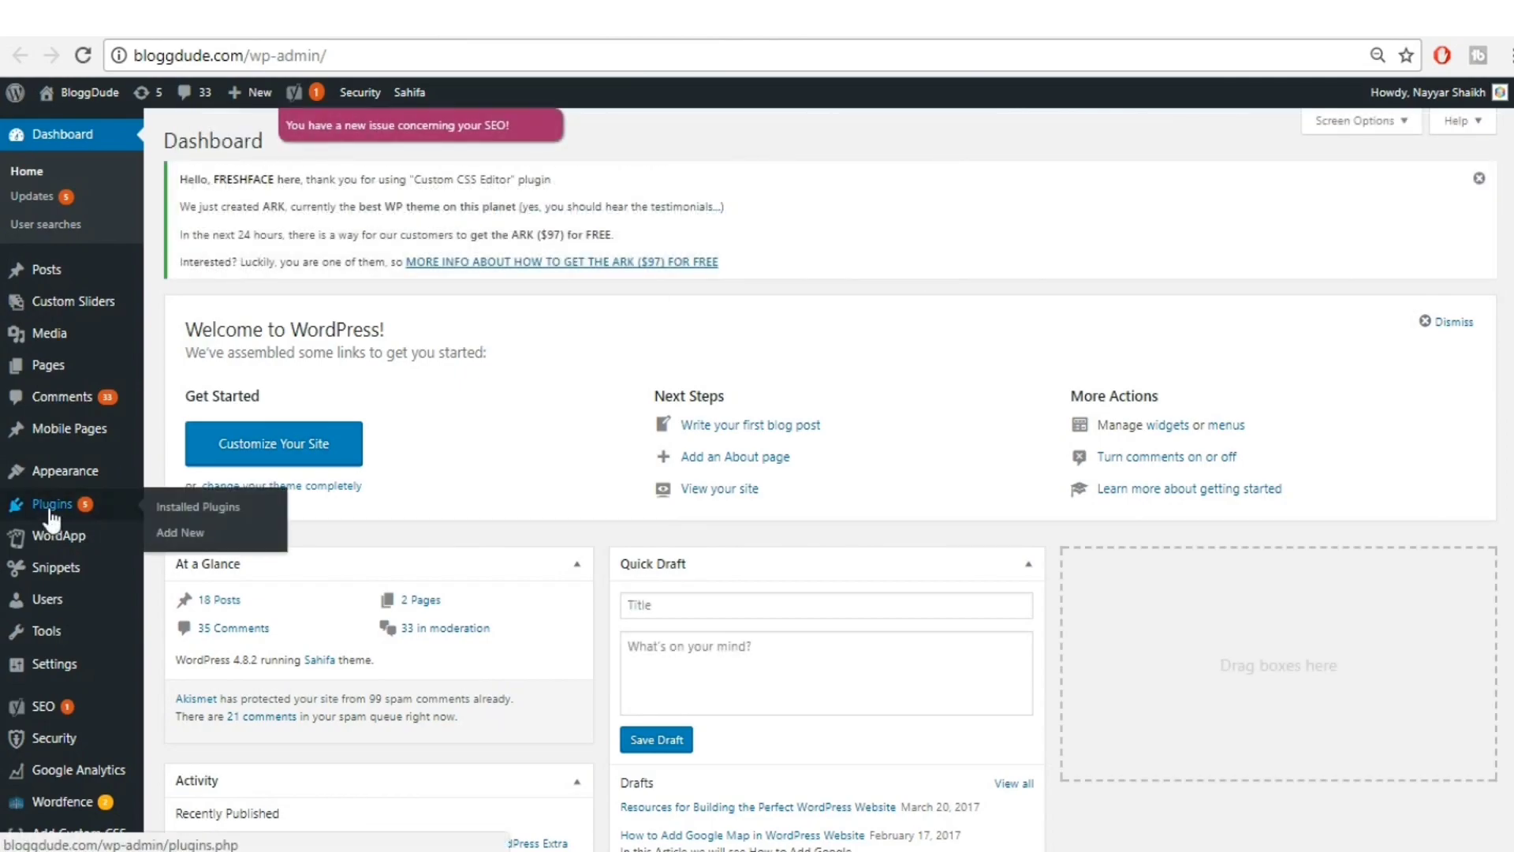
pyautogui.click(209, 536)
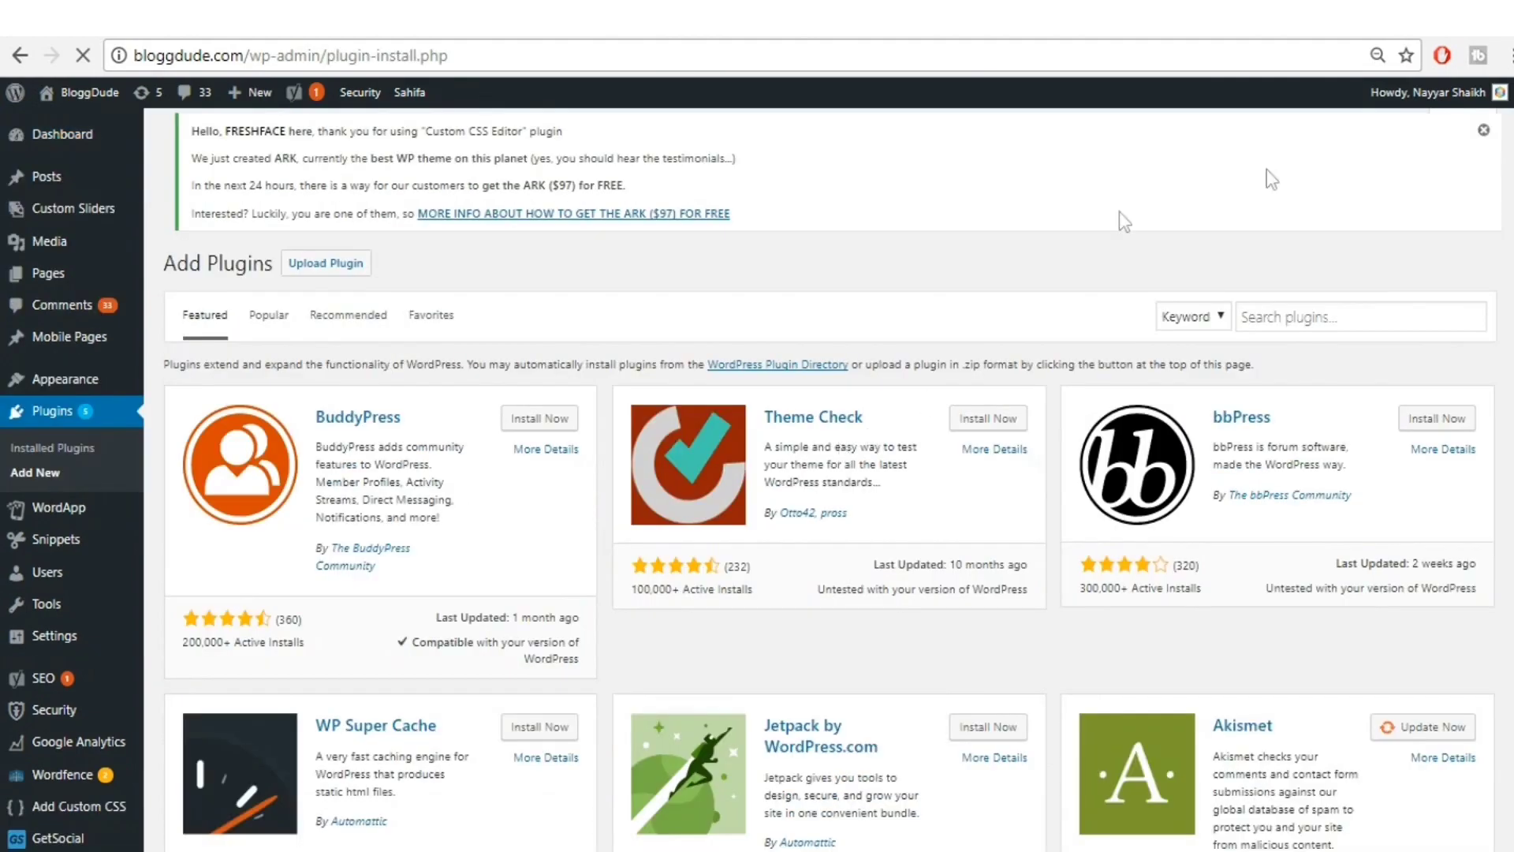
# - Search plugins for 'wordapp' and confirm the WordApp Mobile App Plugin shows as Active
pyautogui.click(1358, 308)
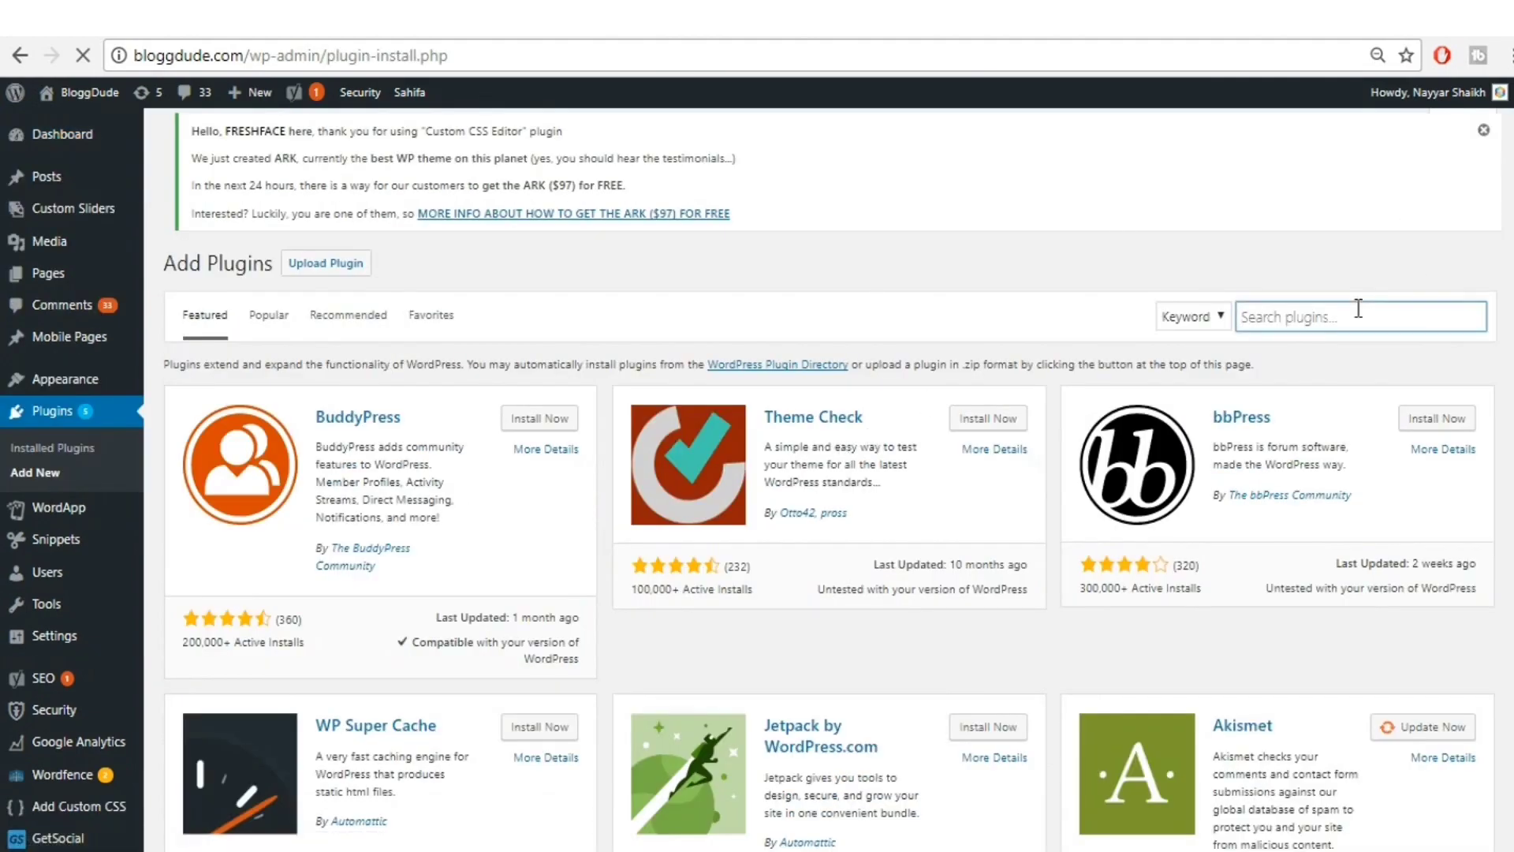
pyautogui.write('wordapp')
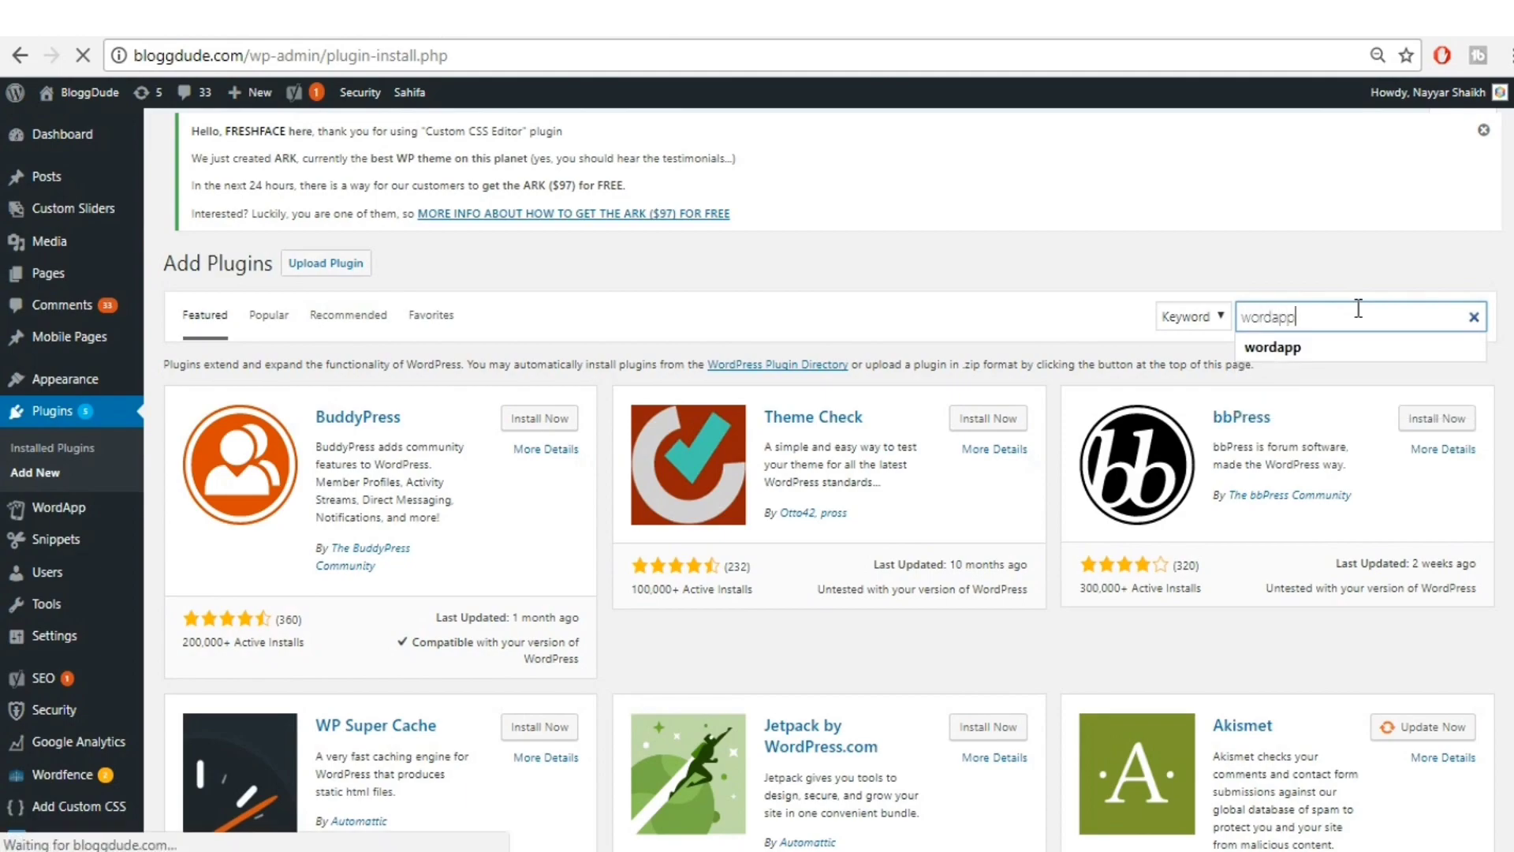
pyautogui.press('Return')
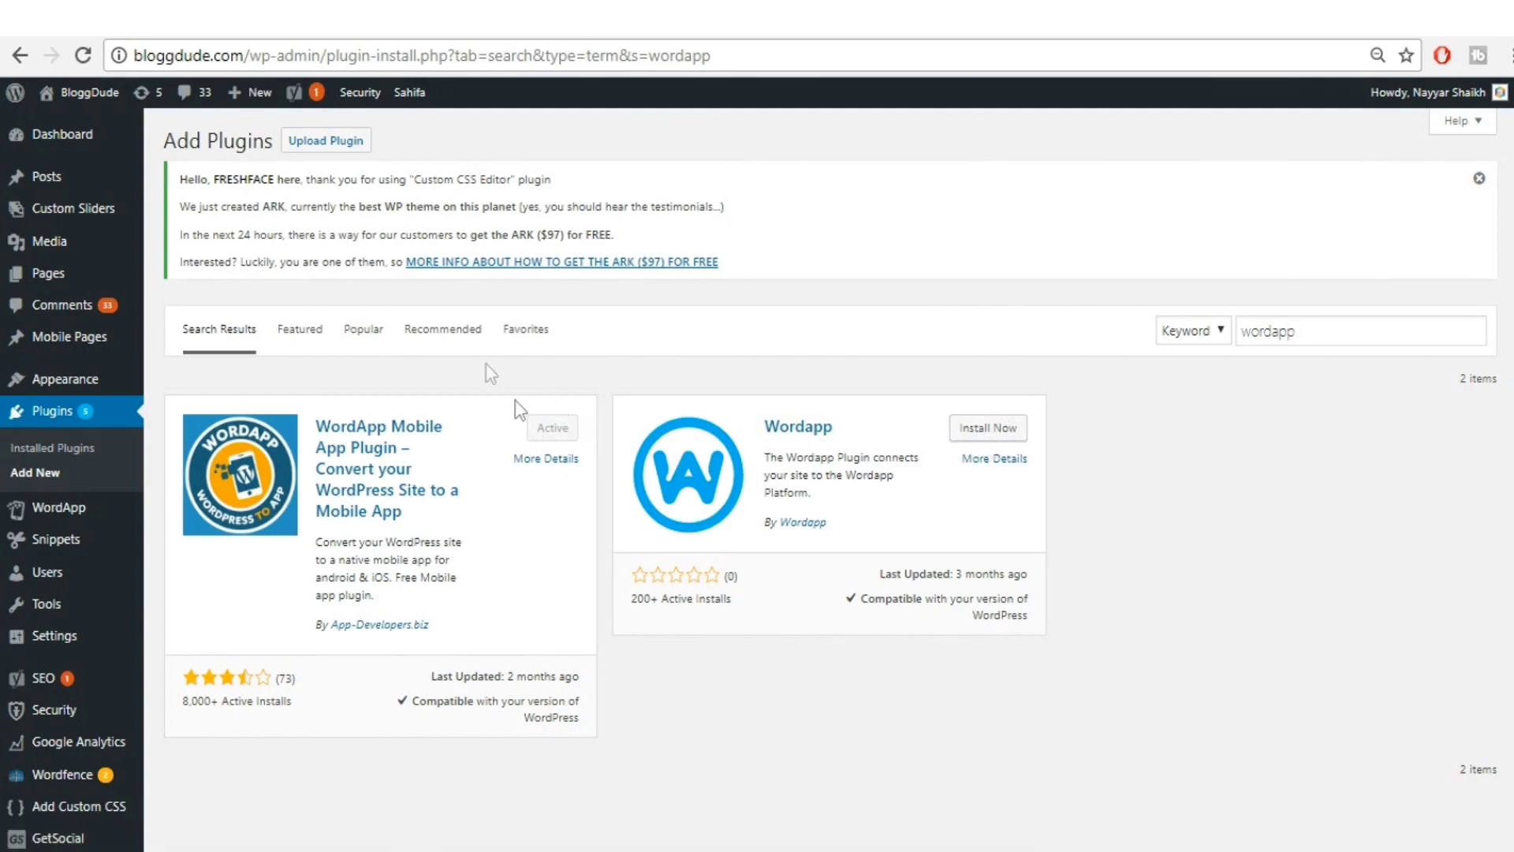
pyautogui.moveTo(54, 515)
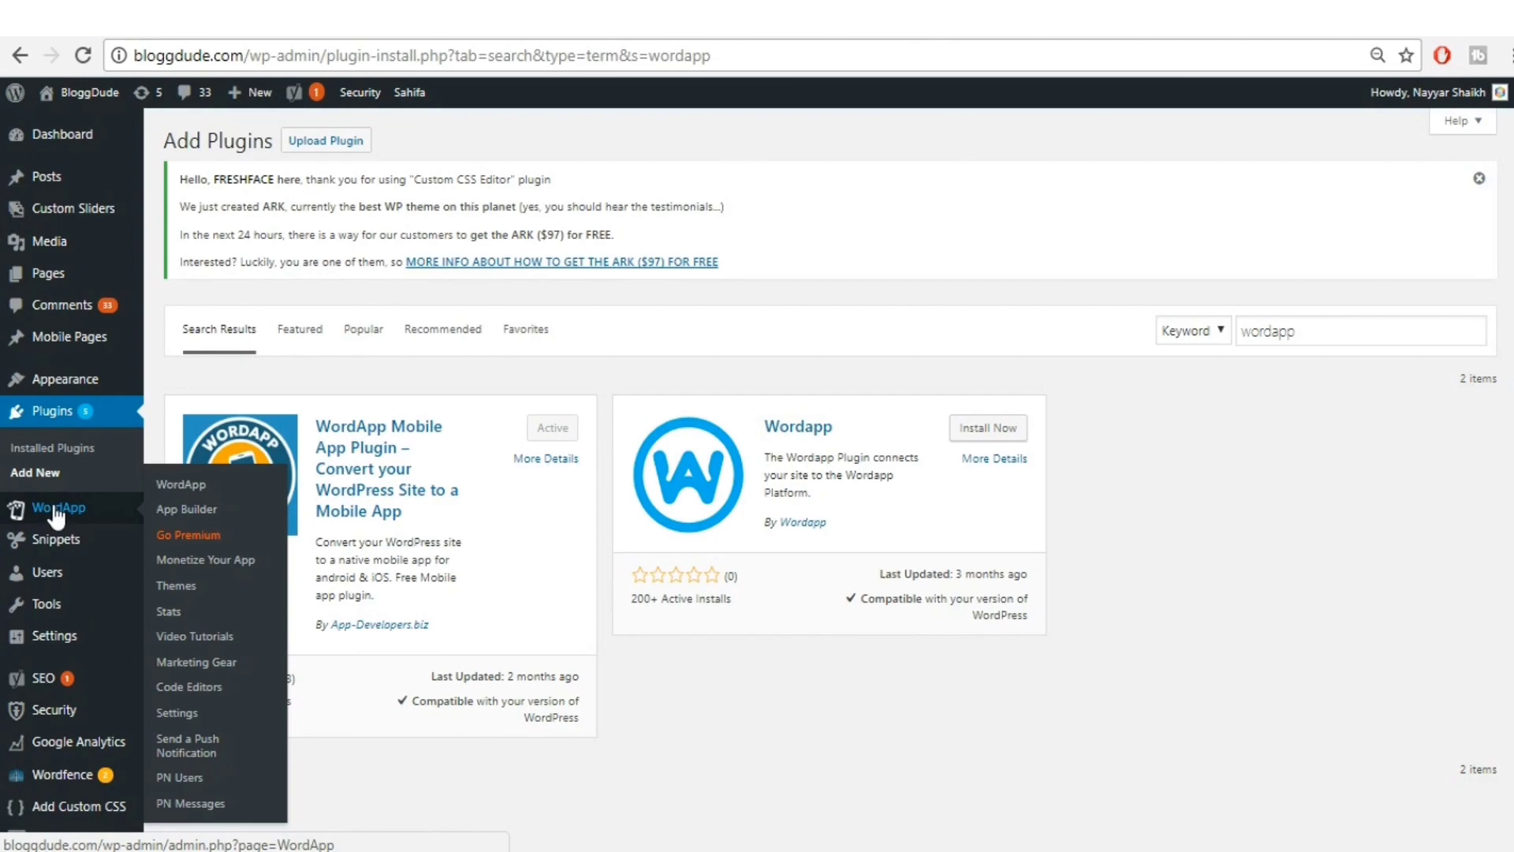
# - Launch WordApp's App Builder via 'Get started now!' and review its design settings and phone preview
pyautogui.click(55, 513)
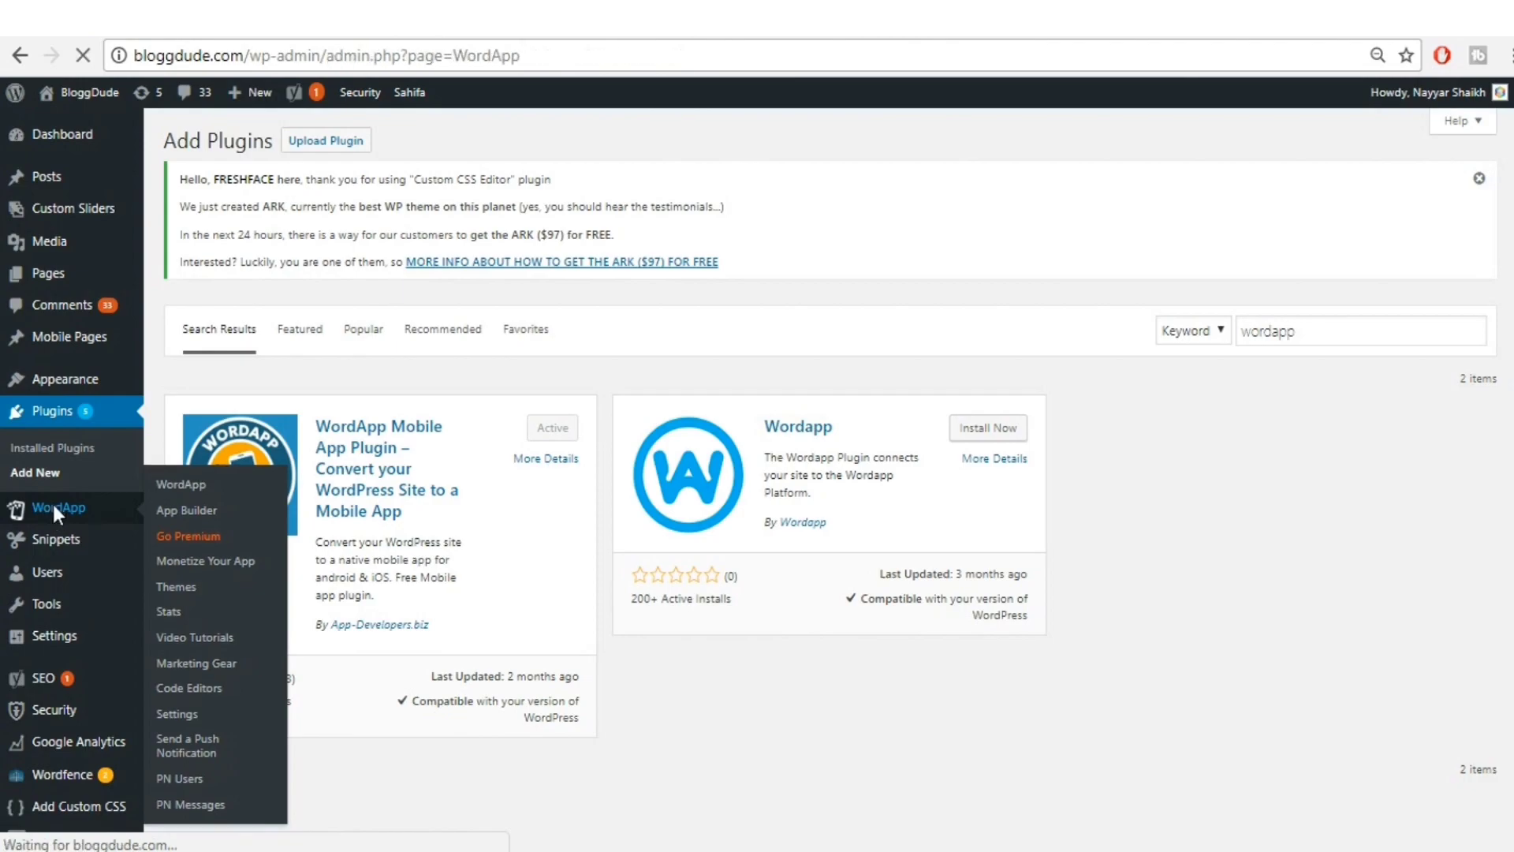
pyautogui.scroll(-3, 1128, 564)
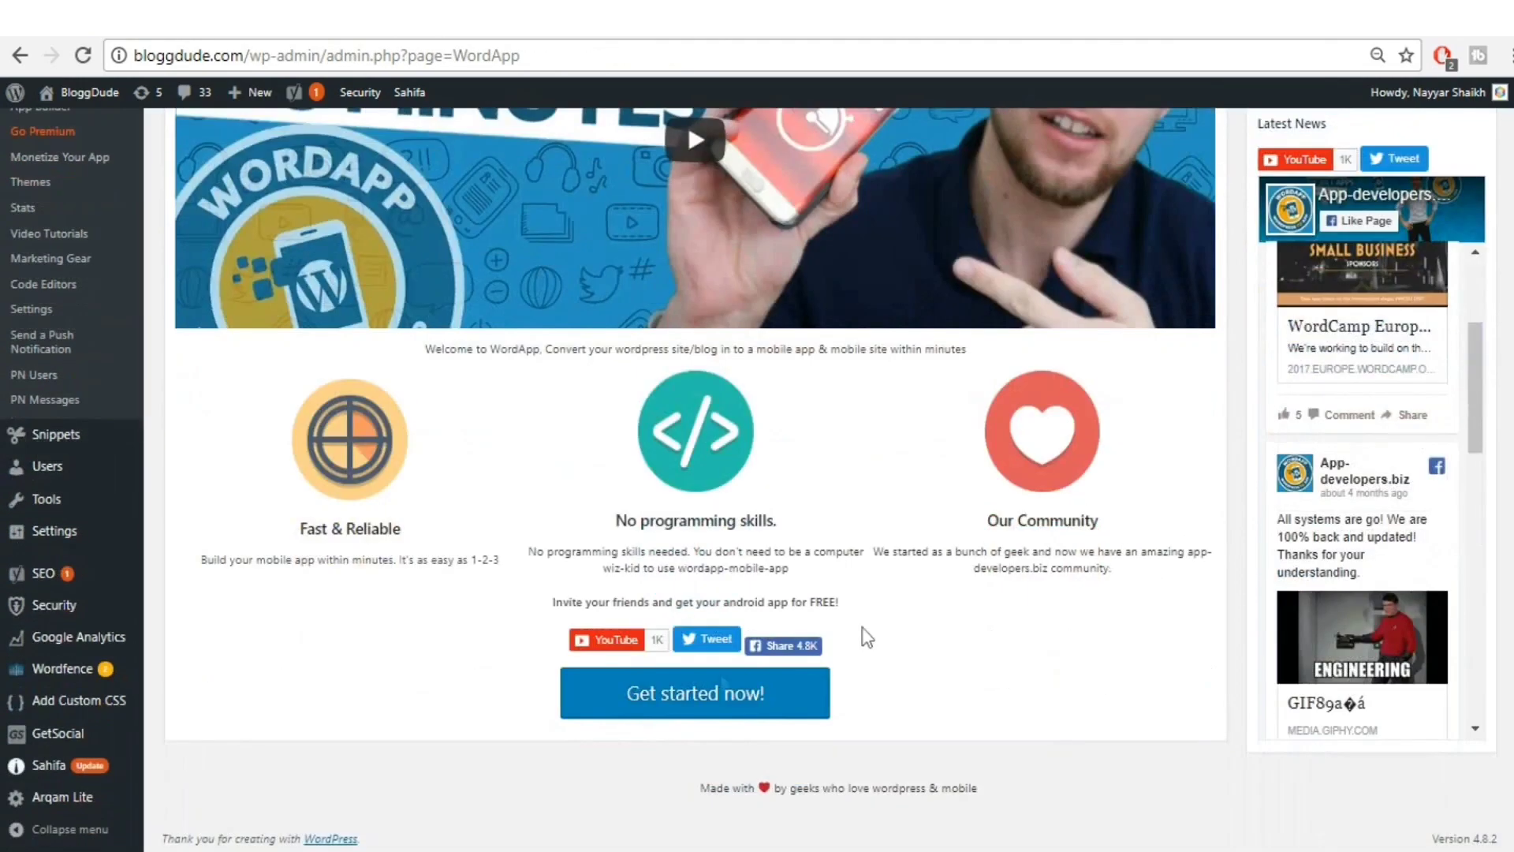
pyautogui.click(692, 702)
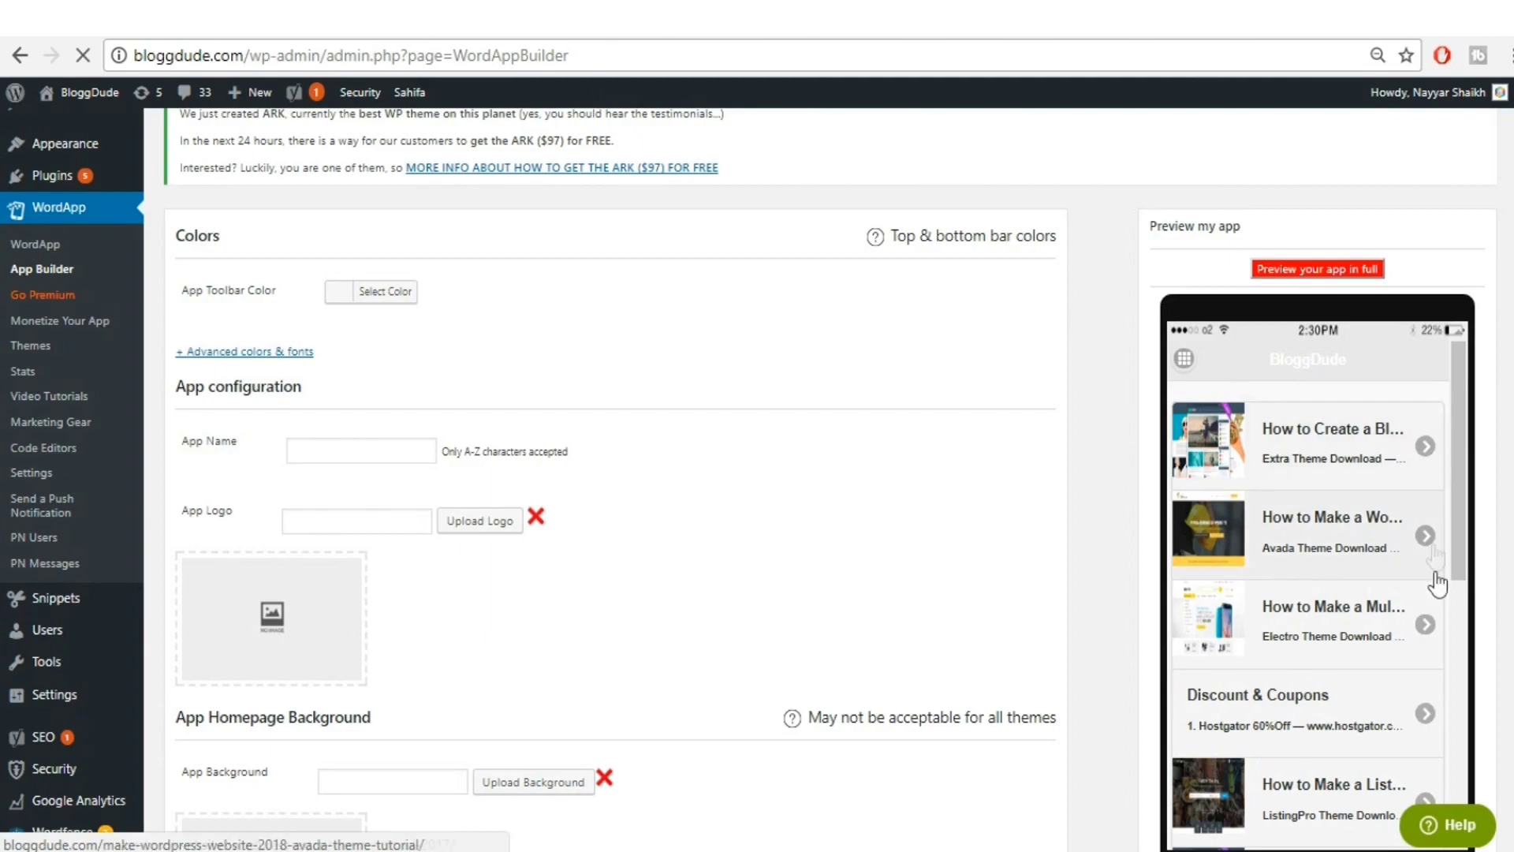
pyautogui.scroll(-5, 1435, 580)
pyautogui.scroll(-2, 1437, 624)
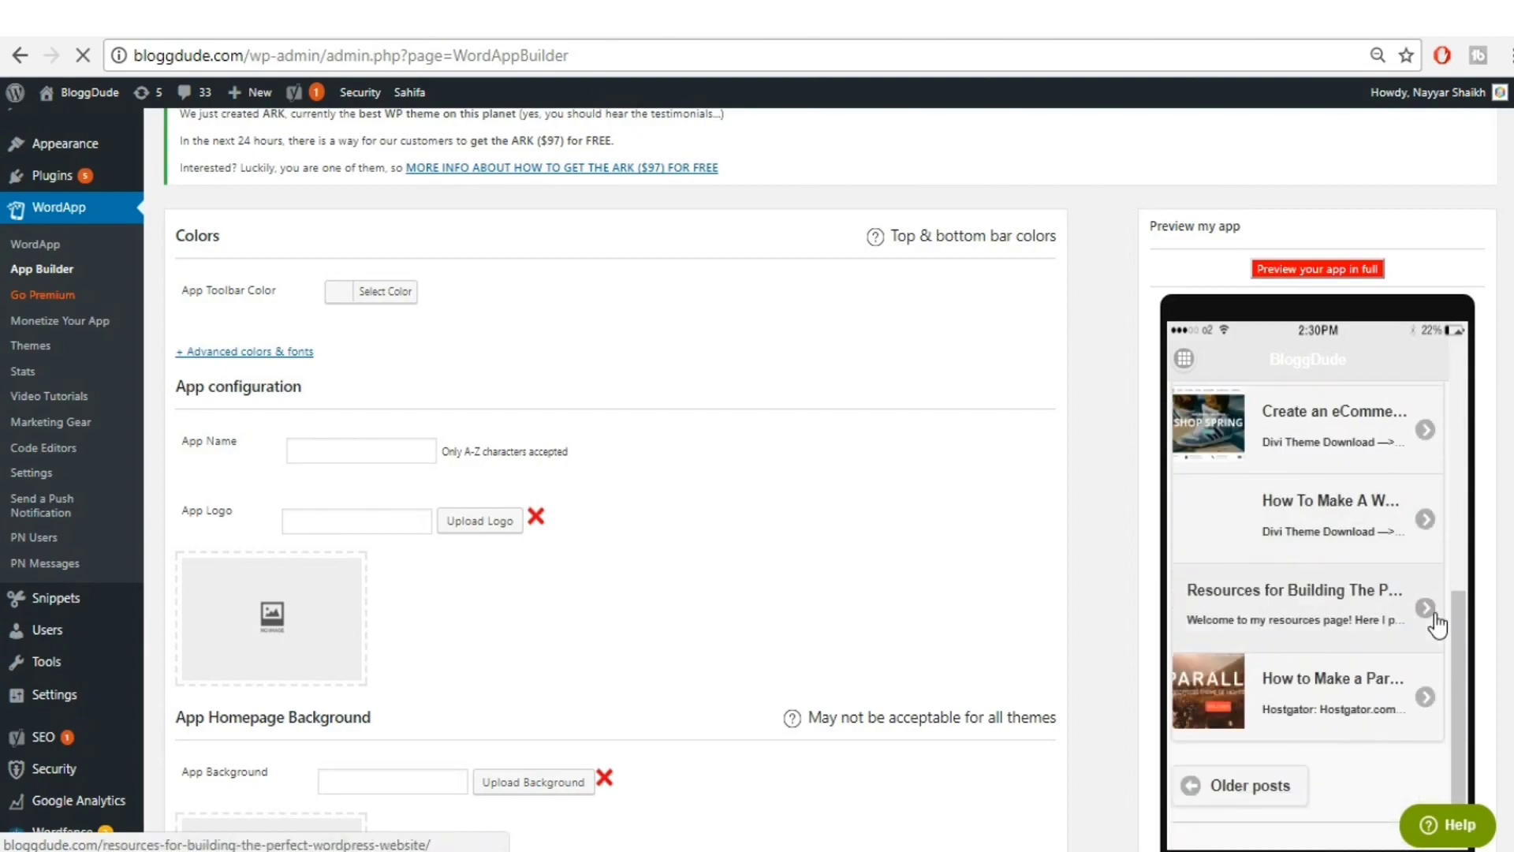
pyautogui.scroll(10, 1437, 623)
pyautogui.scroll(-5, 1410, 417)
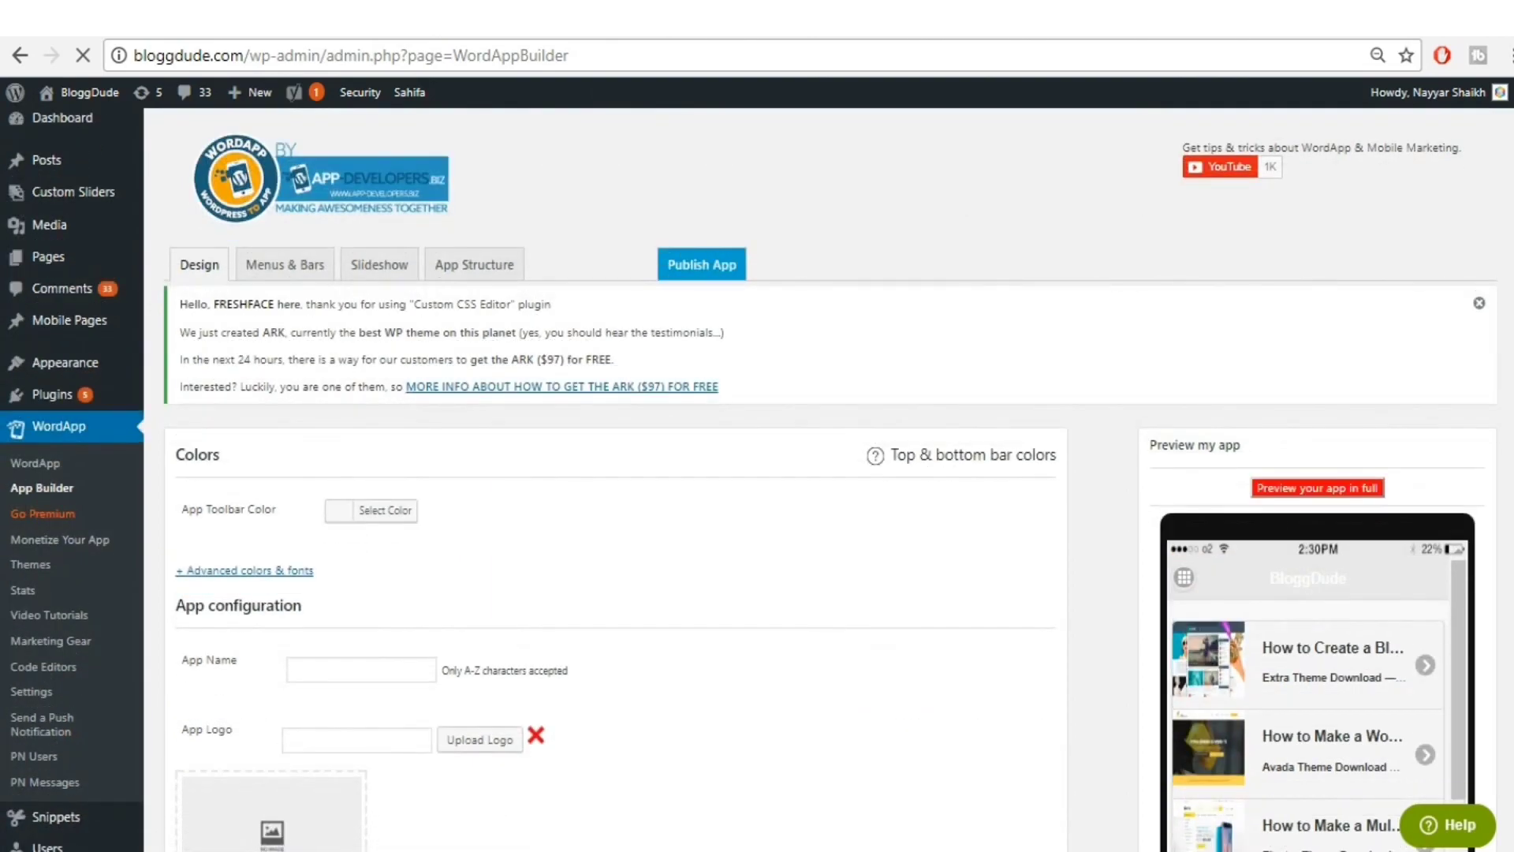
pyautogui.scroll(-3, 1410, 417)
pyautogui.scroll(-2, 1404, 534)
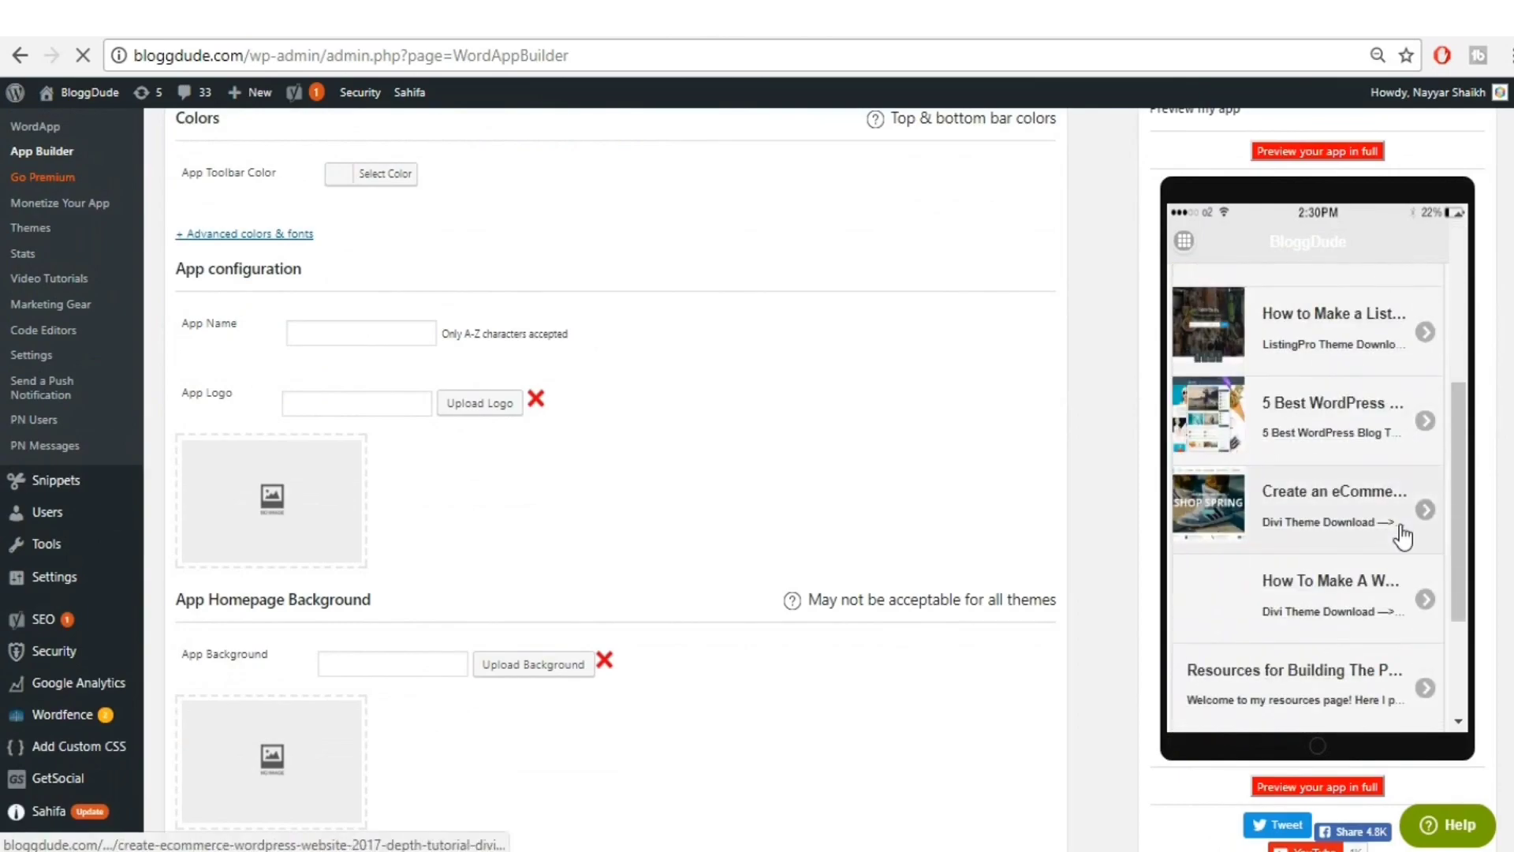
pyautogui.scroll(5, 1341, 528)
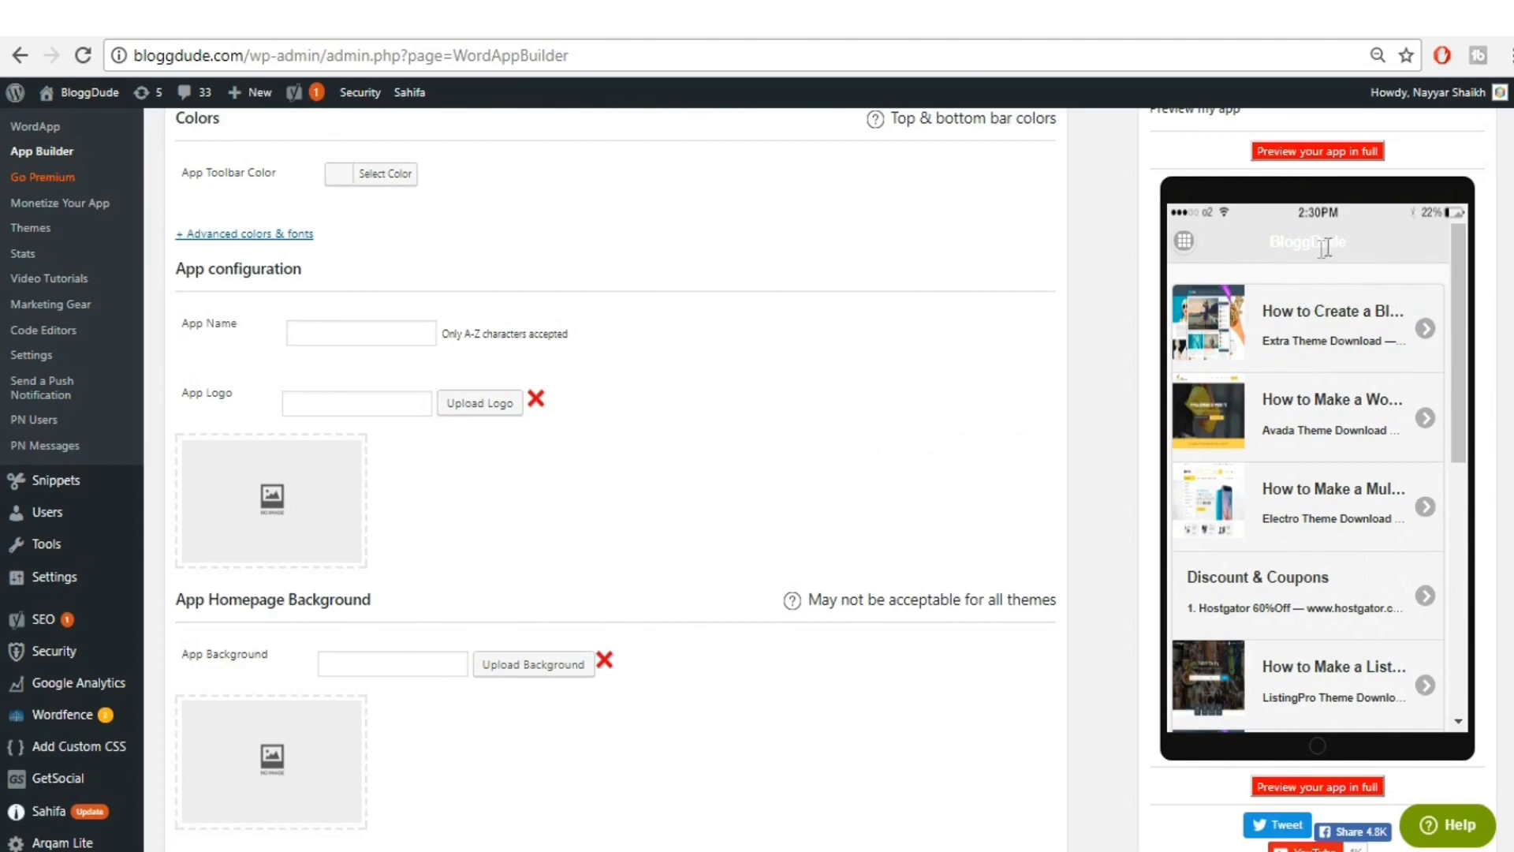
pyautogui.scroll(2, 845, 361)
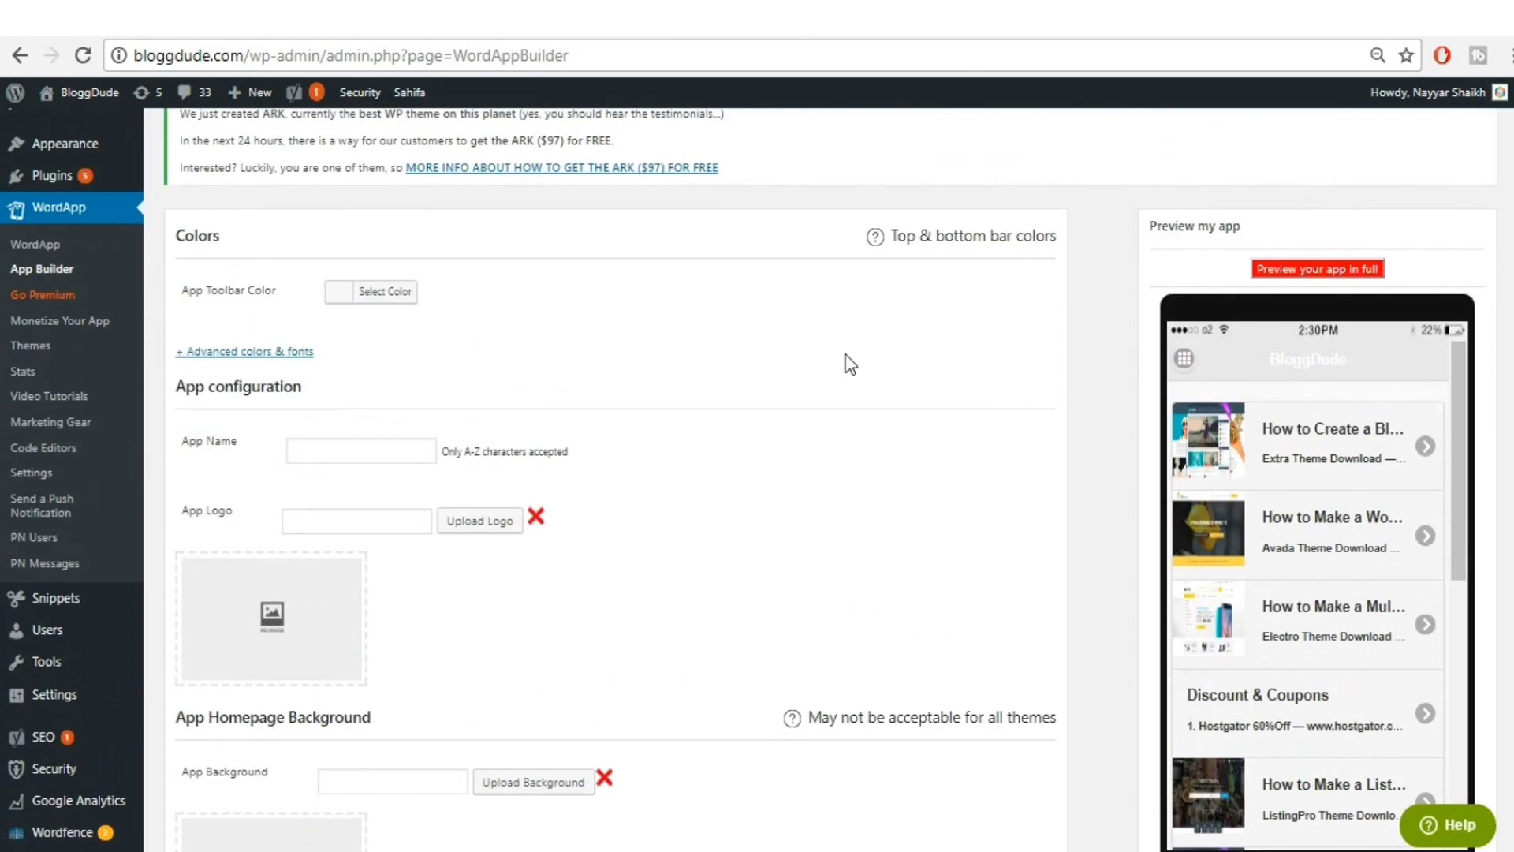
pyautogui.scroll(-8, 845, 361)
pyautogui.scroll(10, 536, 502)
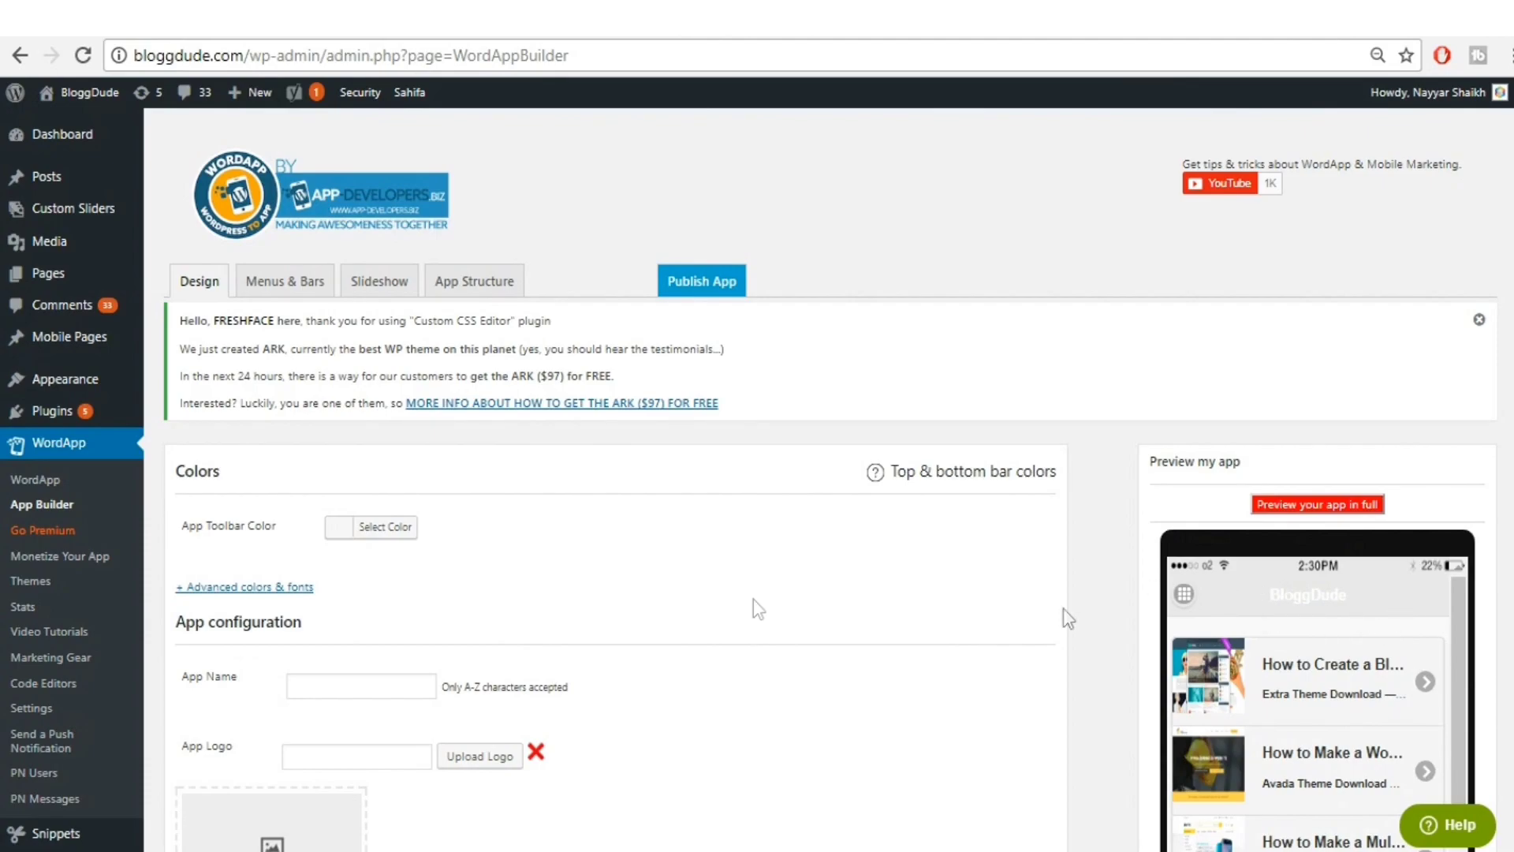
pyautogui.scroll(-3, 754, 598)
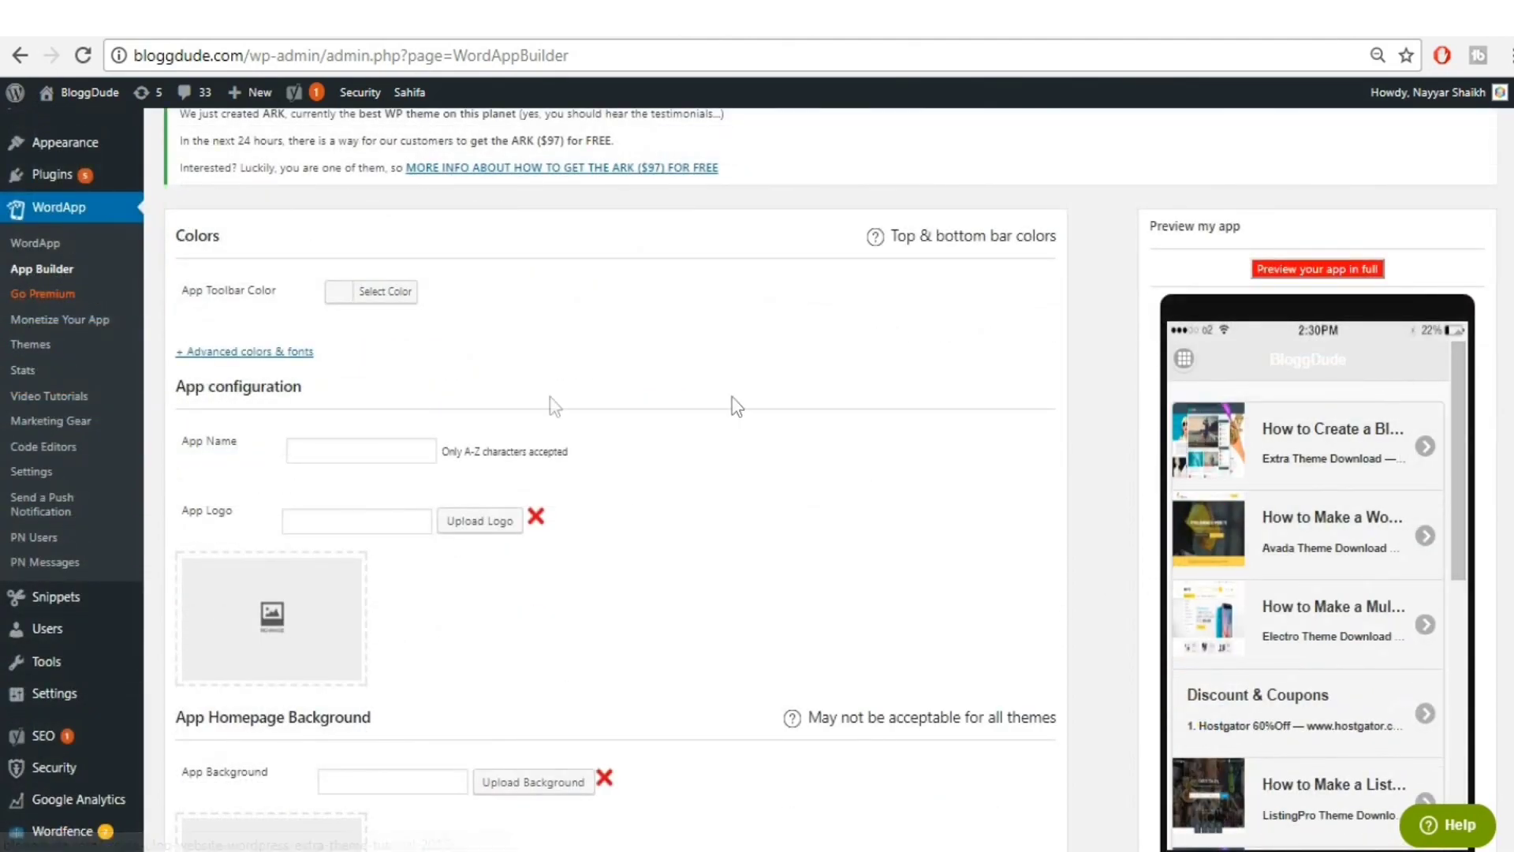
# - Enter BloggDude as the app's App Name
pyautogui.click(358, 451)
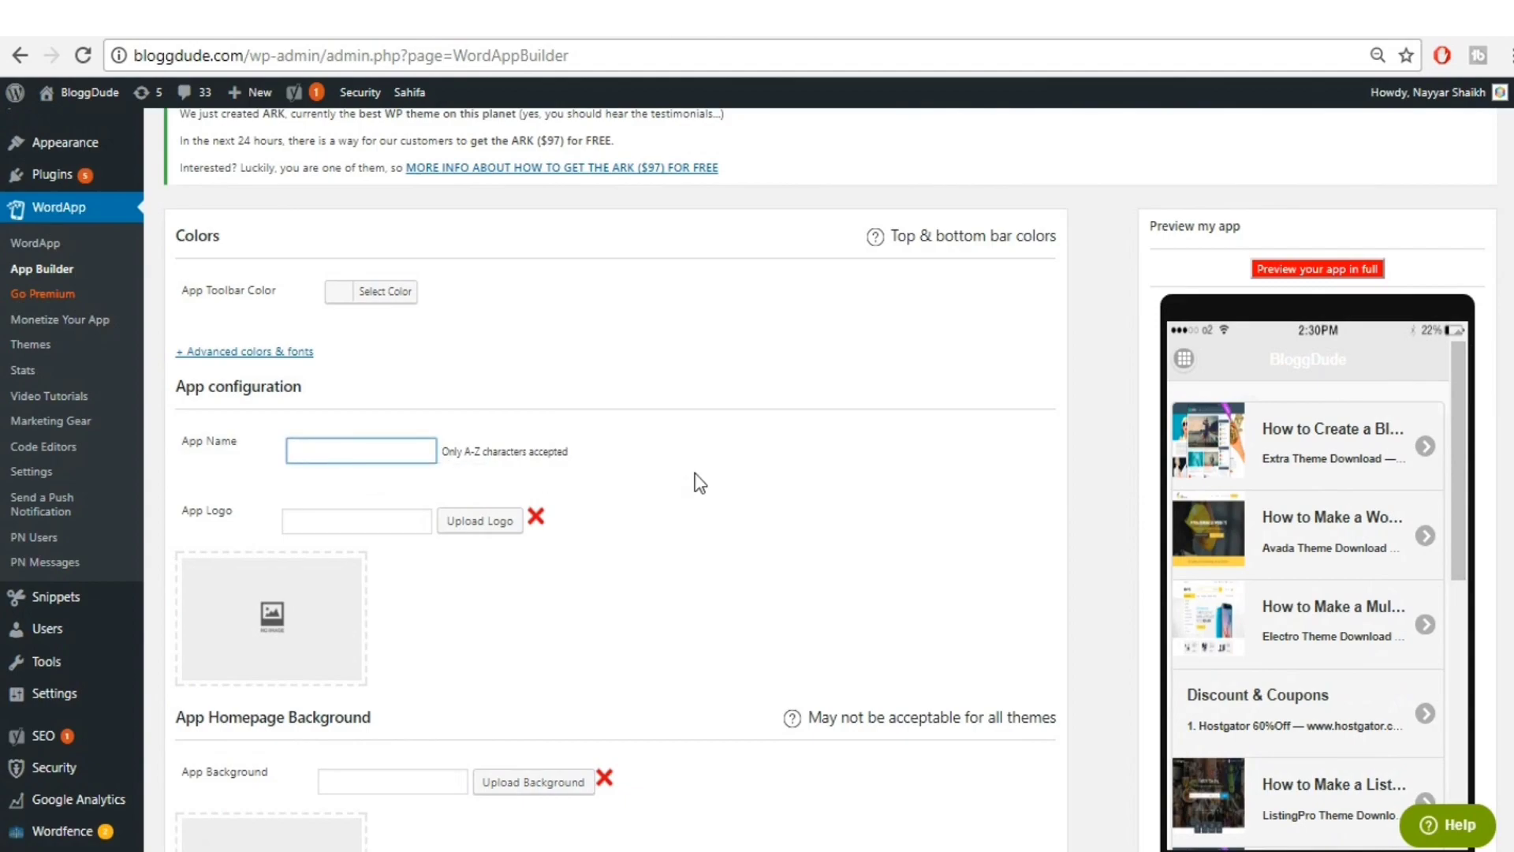
pyautogui.write('Bloc')
pyautogui.write('ggDude')
pyautogui.click(423, 522)
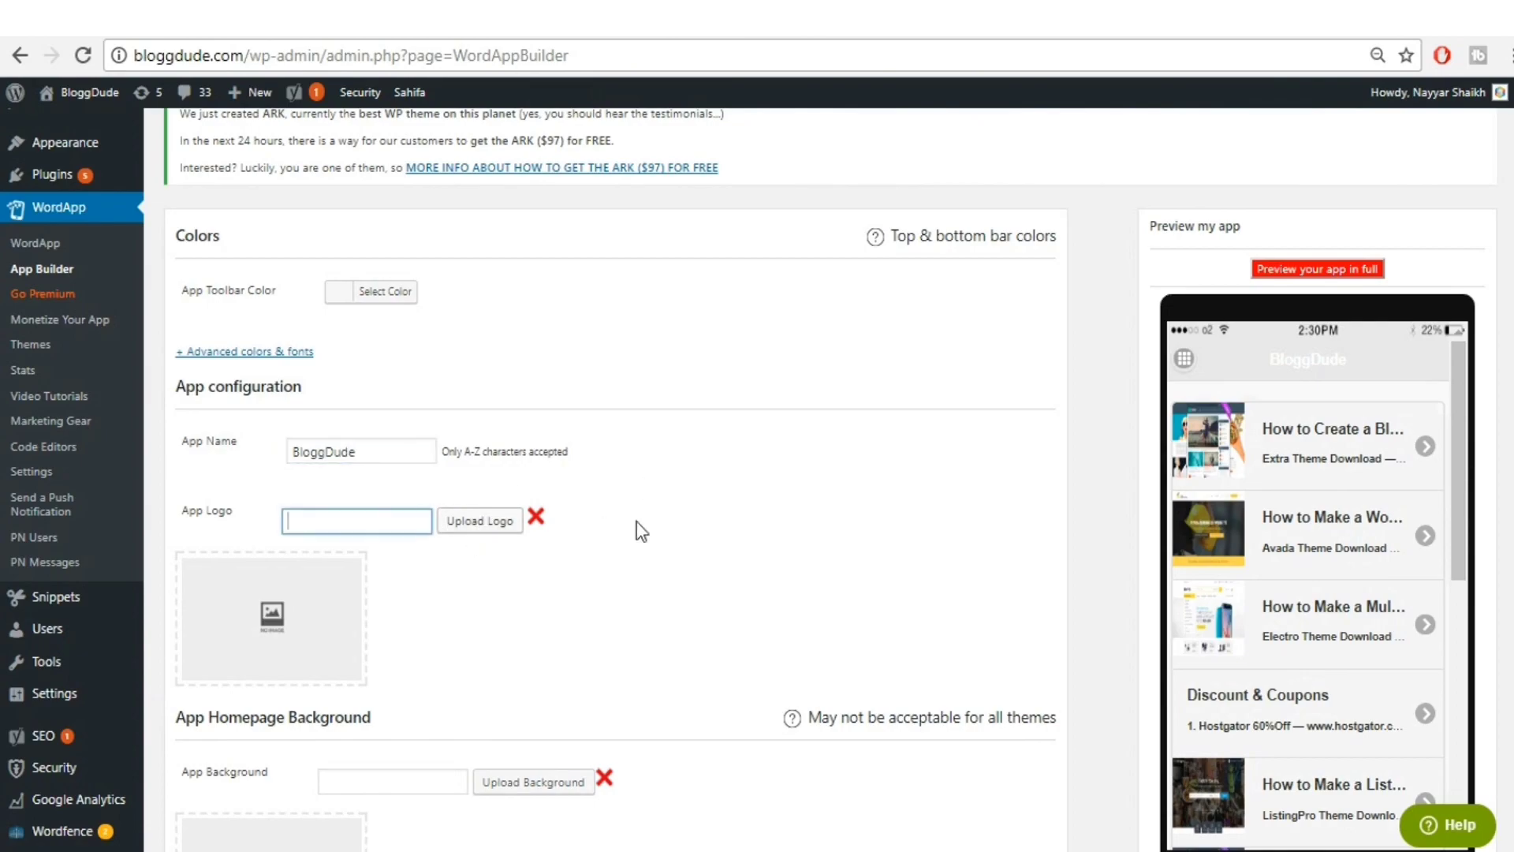
# - Start a new logo upload from the computer through Upload Logo's Upload Files tab
pyautogui.scroll(-2, 637, 522)
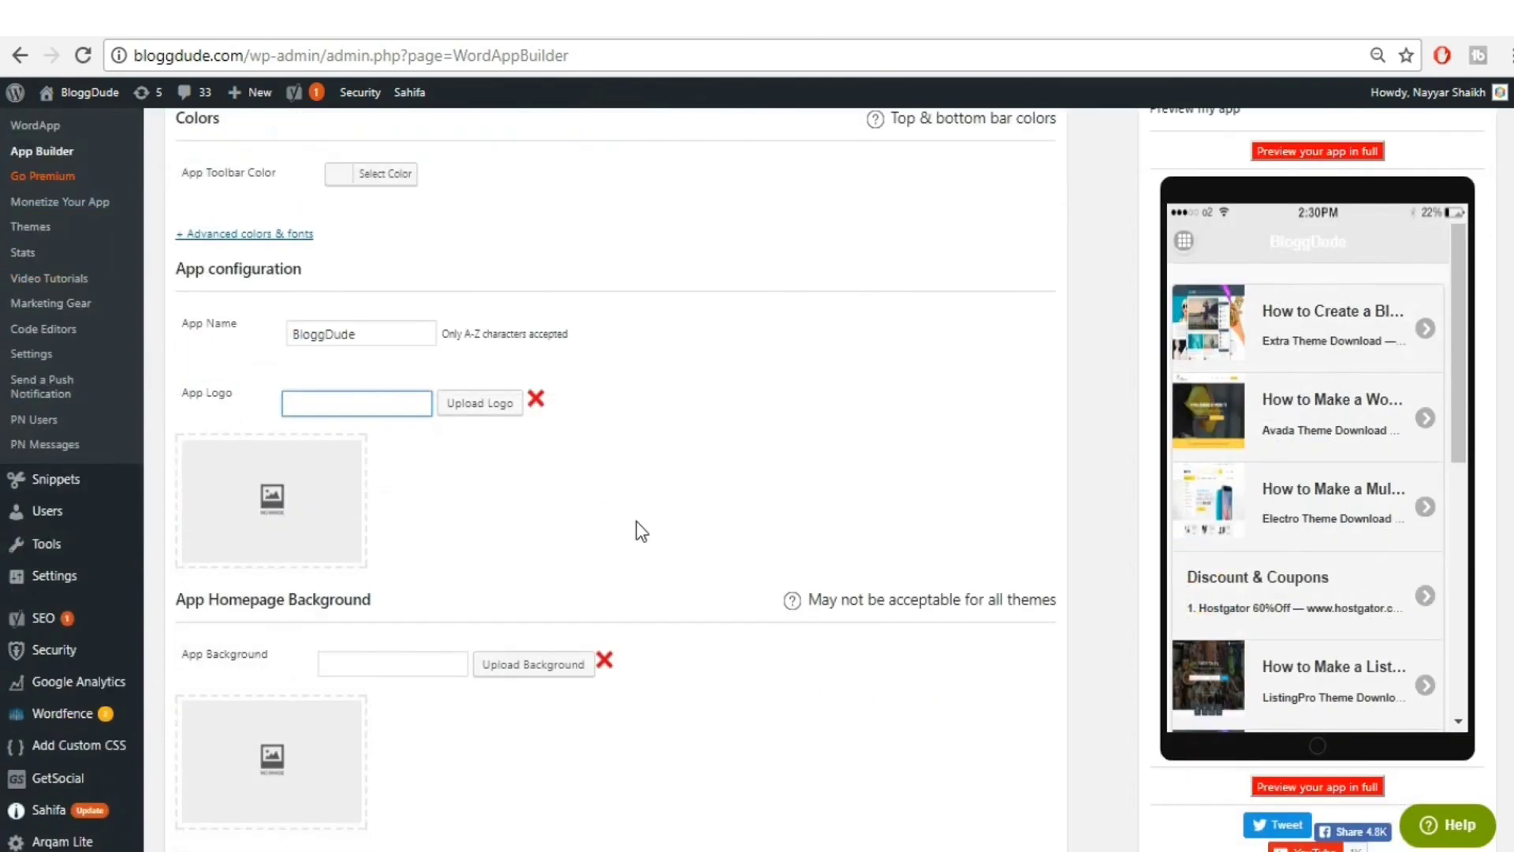
pyautogui.click(477, 404)
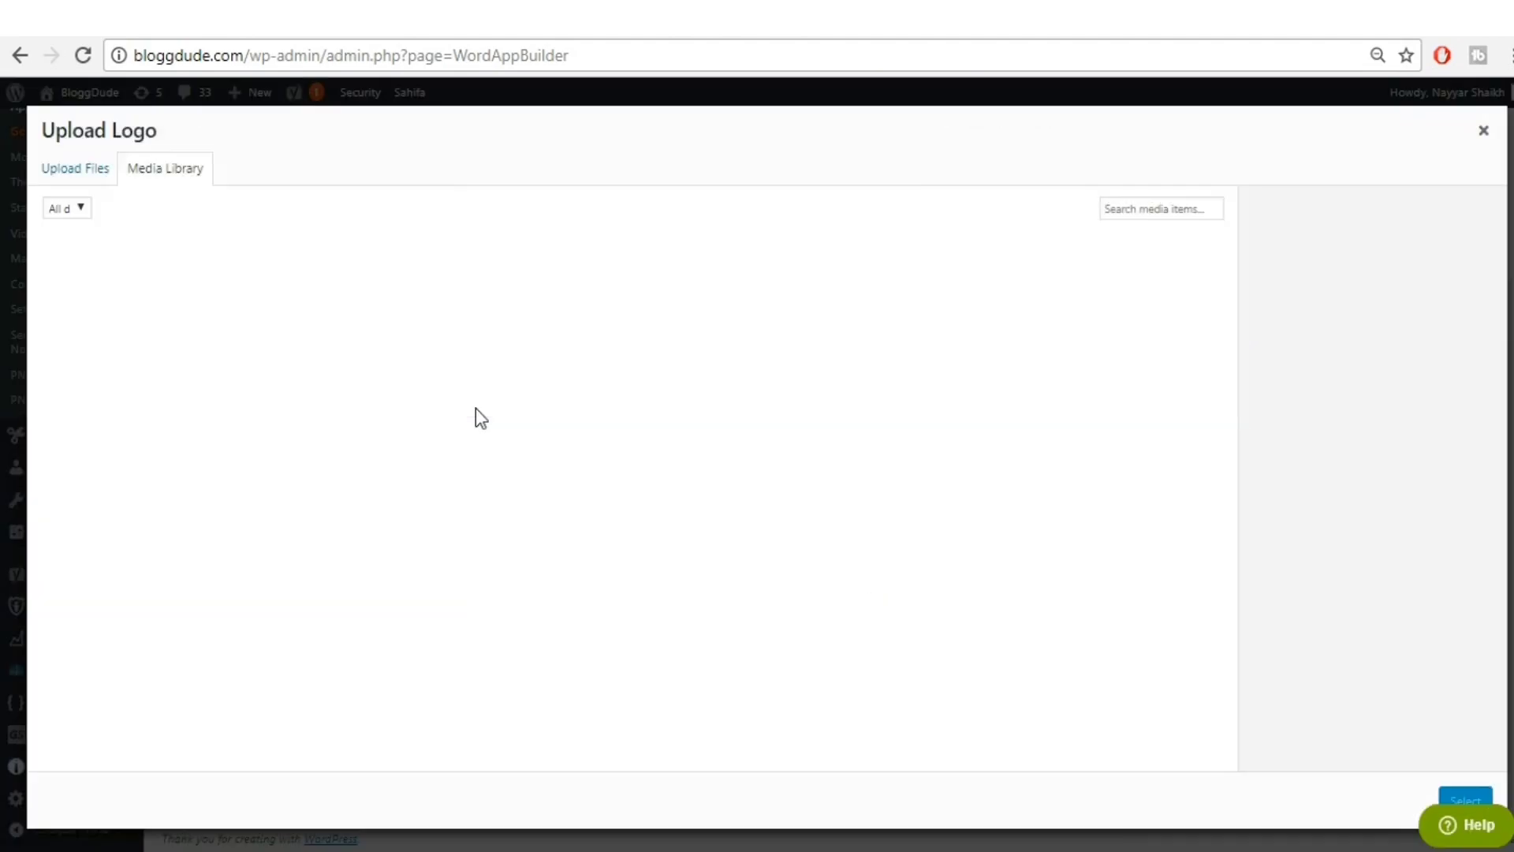
pyautogui.click(86, 180)
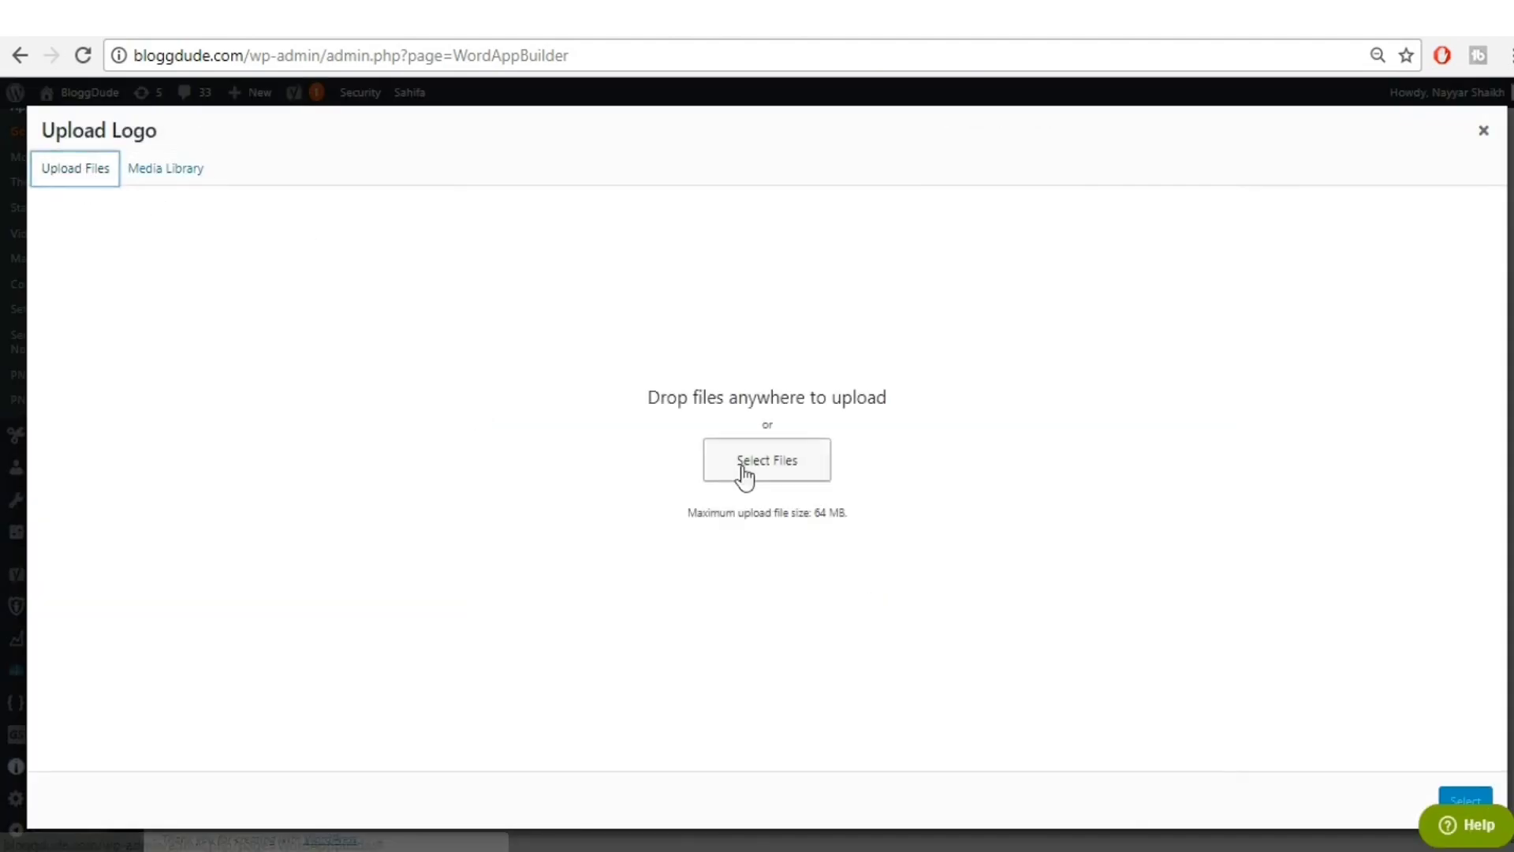
pyautogui.click(764, 467)
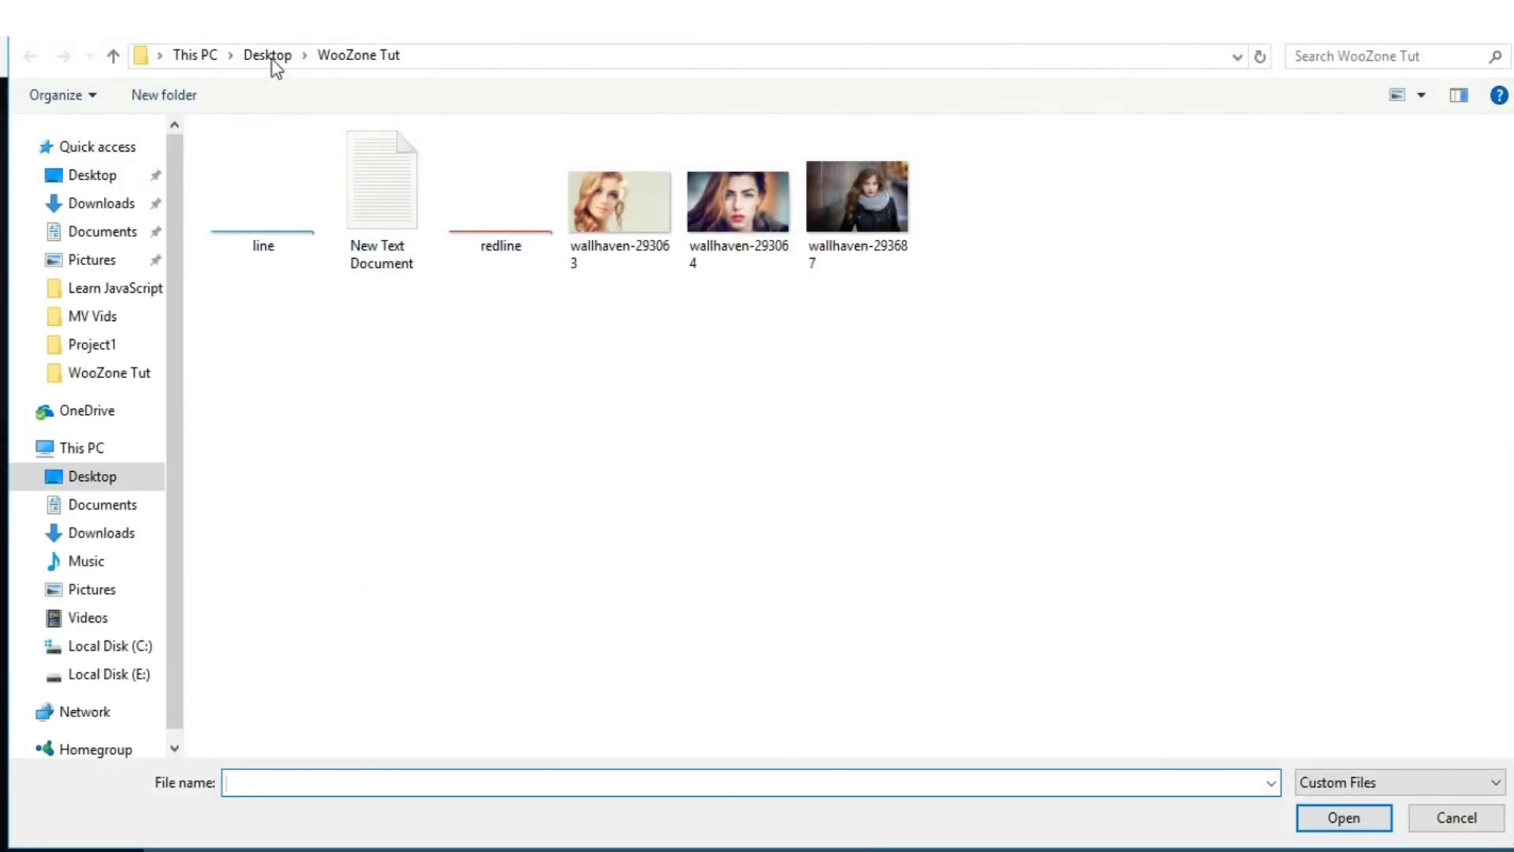
# - Pick Untitled-1 from the Desktop's App folder and upload it as the logo
pyautogui.click(268, 56)
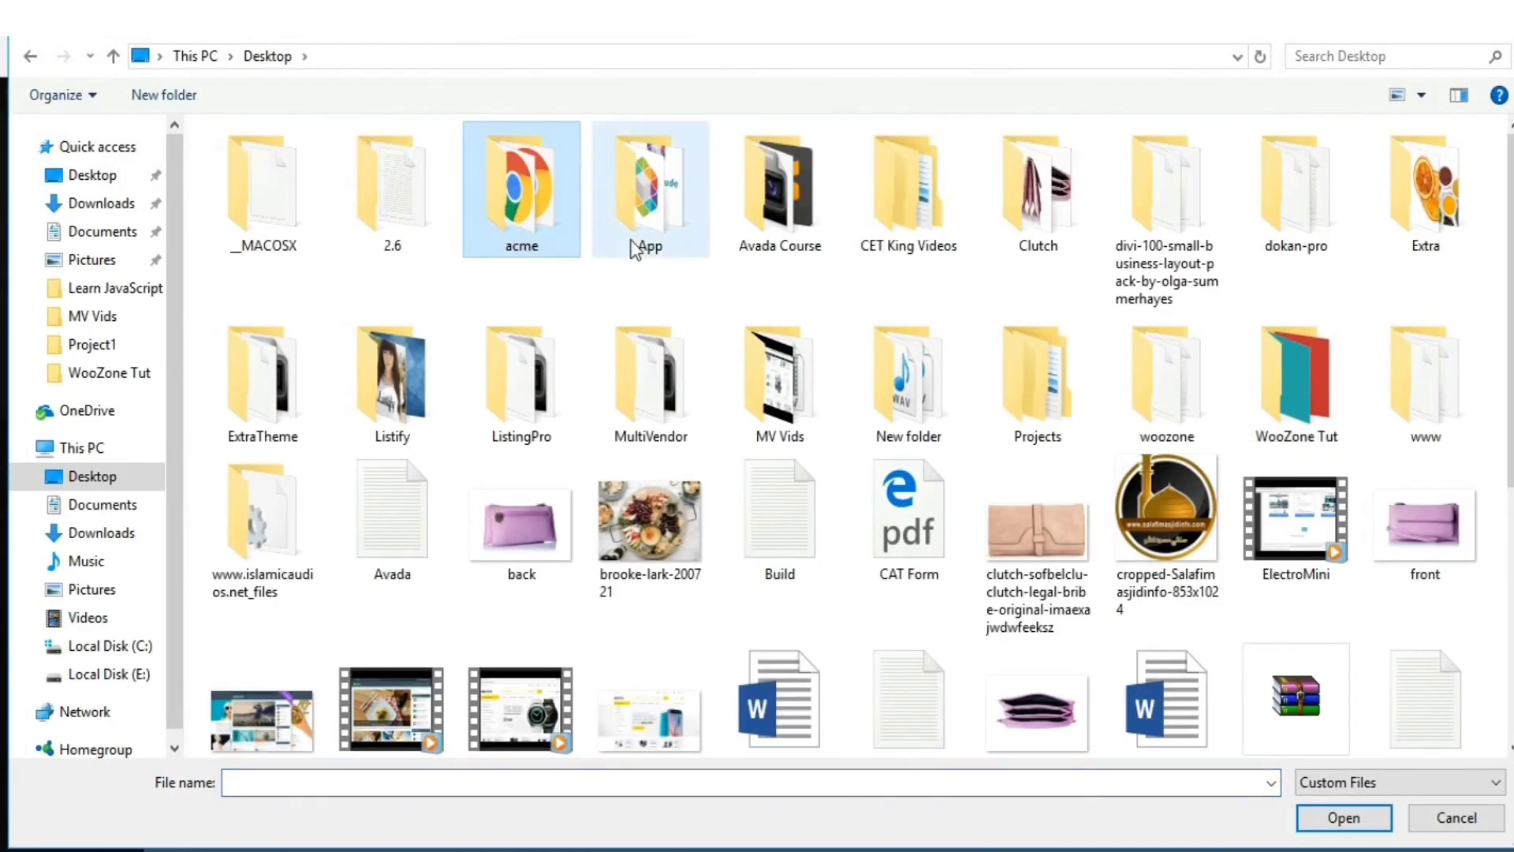
pyautogui.doubleClick(632, 229)
pyautogui.click(304, 246)
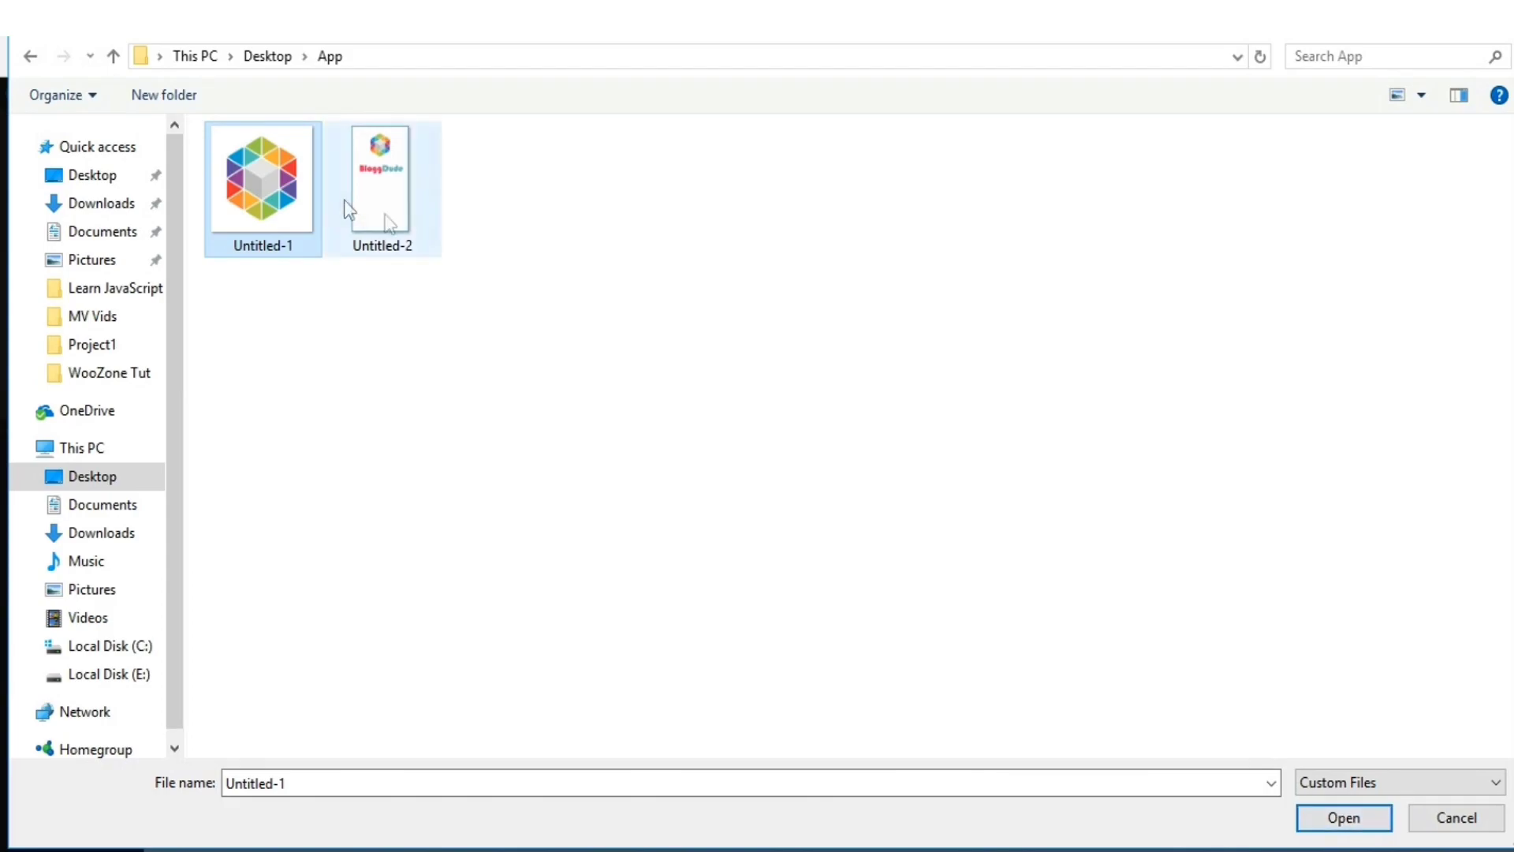
pyautogui.click(1328, 824)
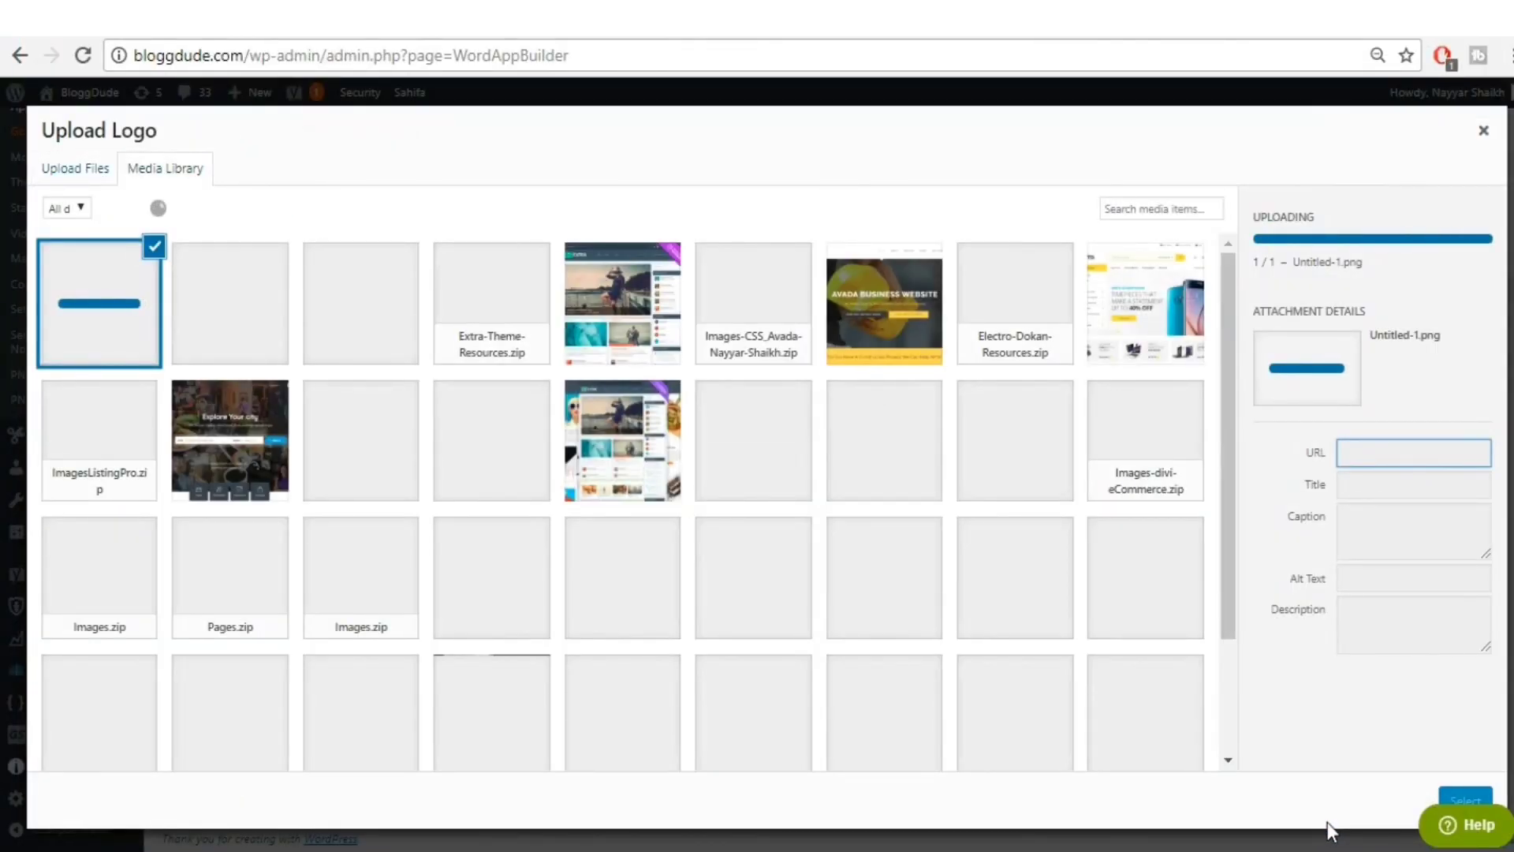
# - Use the uploaded hexagon image as the App Logo and look over the design options
pyautogui.click(1471, 796)
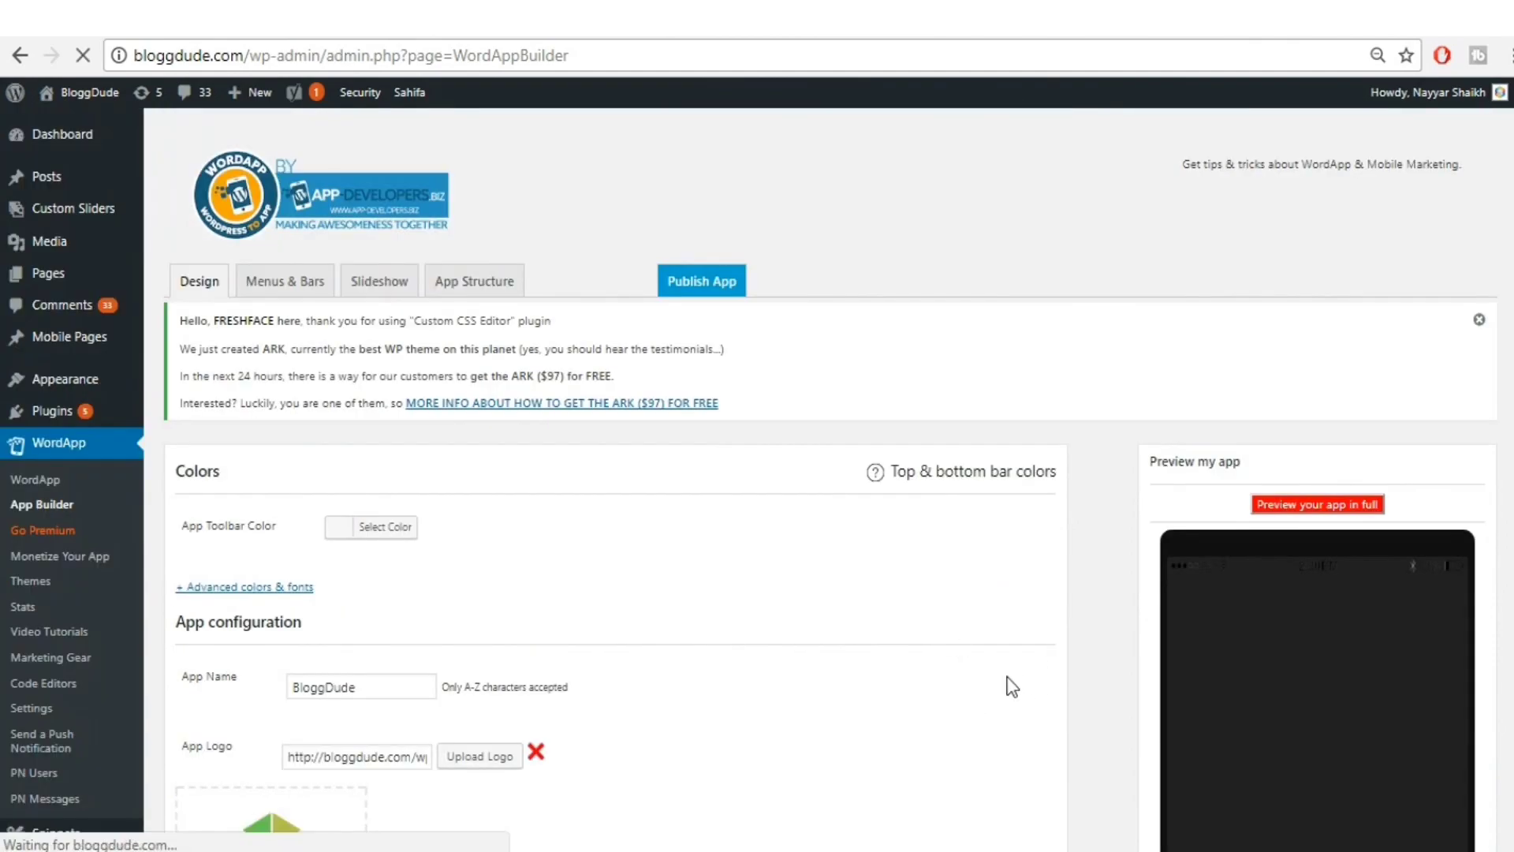
pyautogui.scroll(-5, 1010, 684)
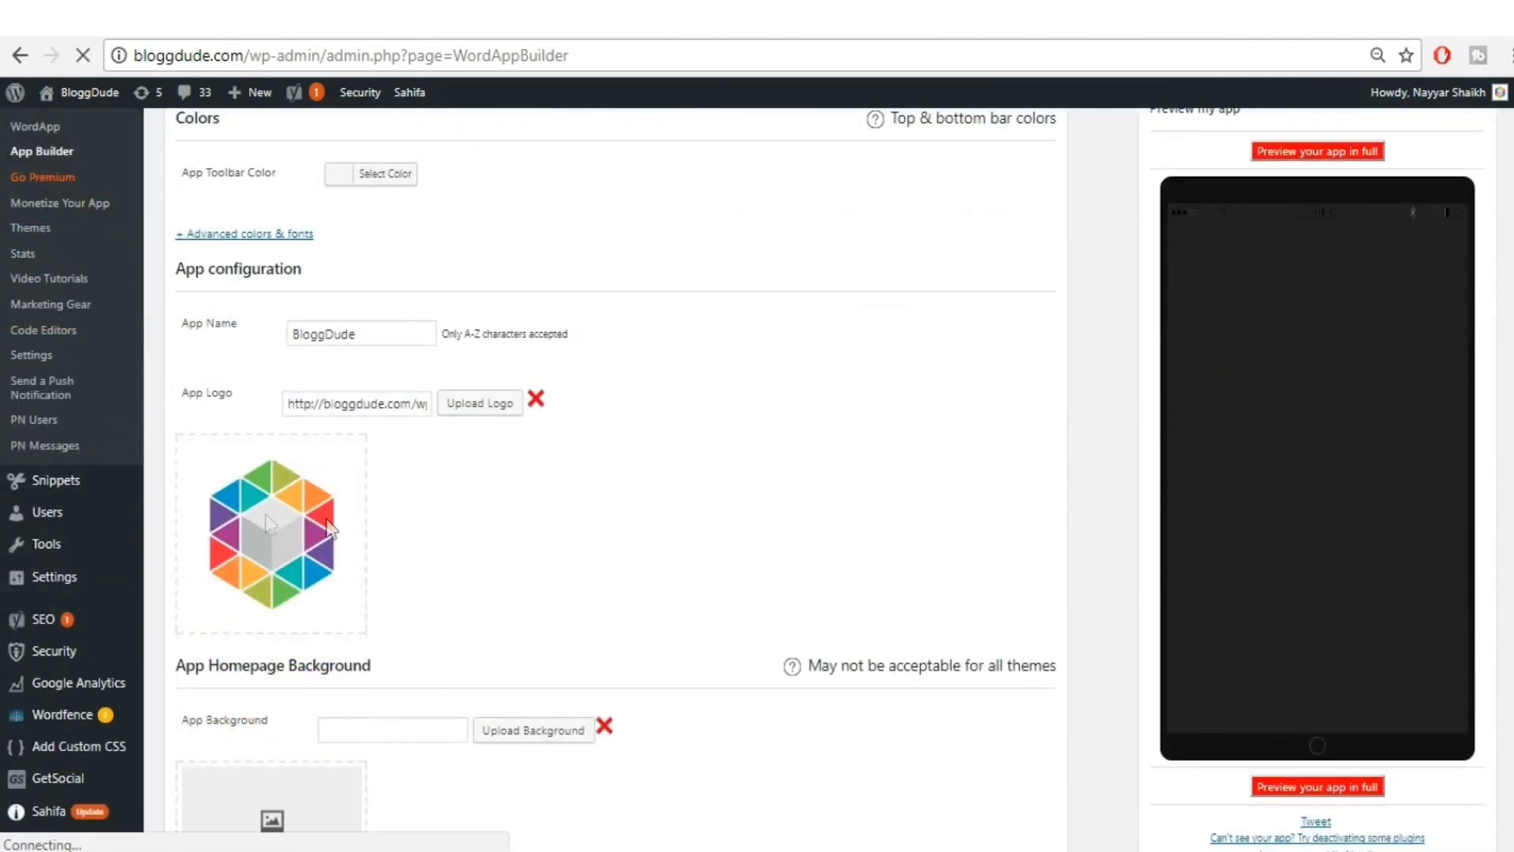
pyautogui.scroll(-2, 311, 504)
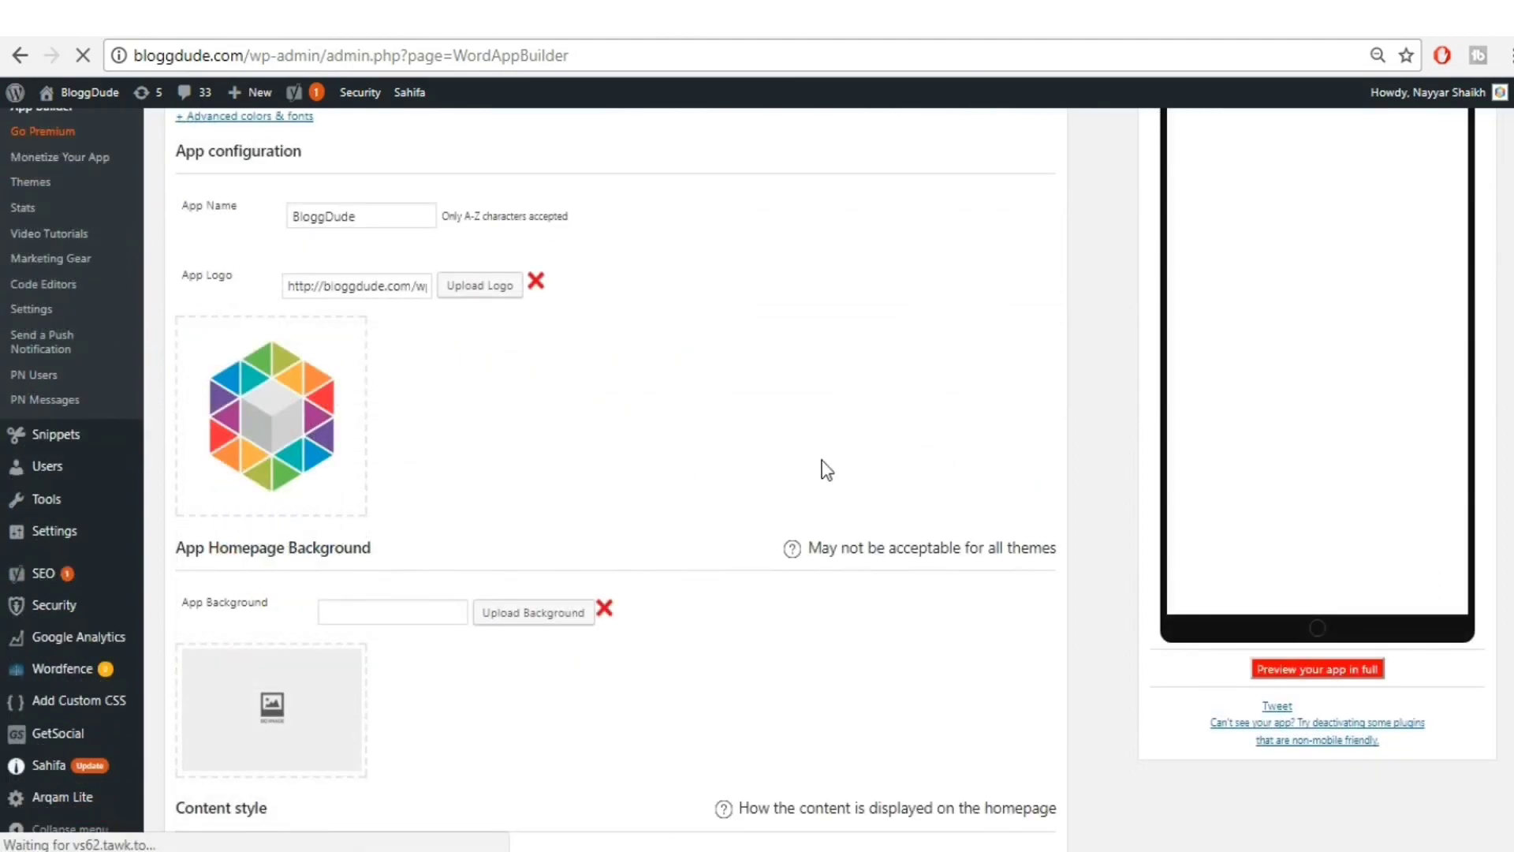
pyautogui.scroll(-5, 825, 466)
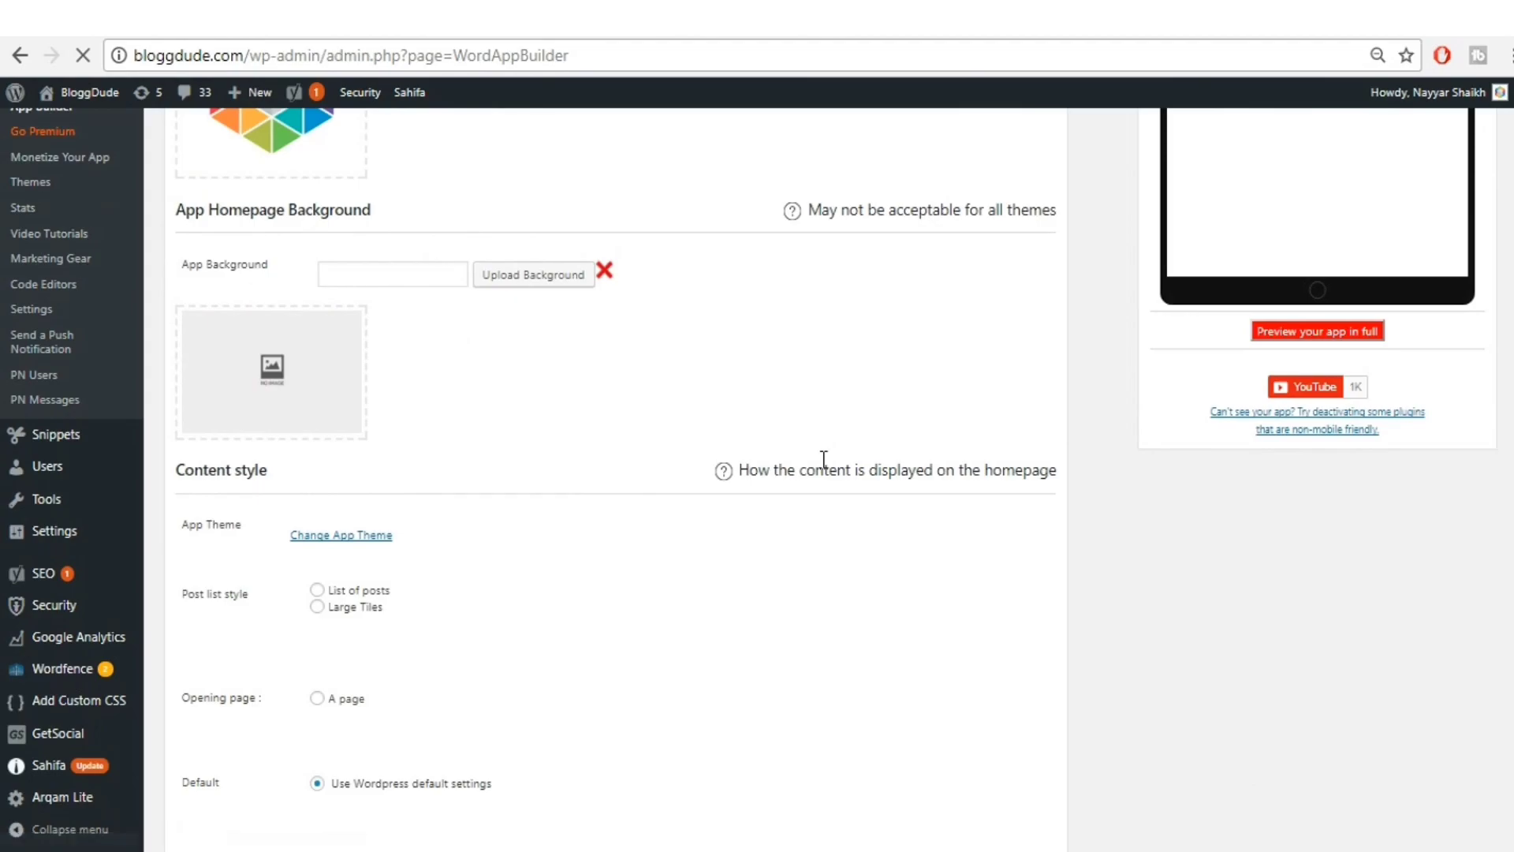
pyautogui.scroll(5, 878, 558)
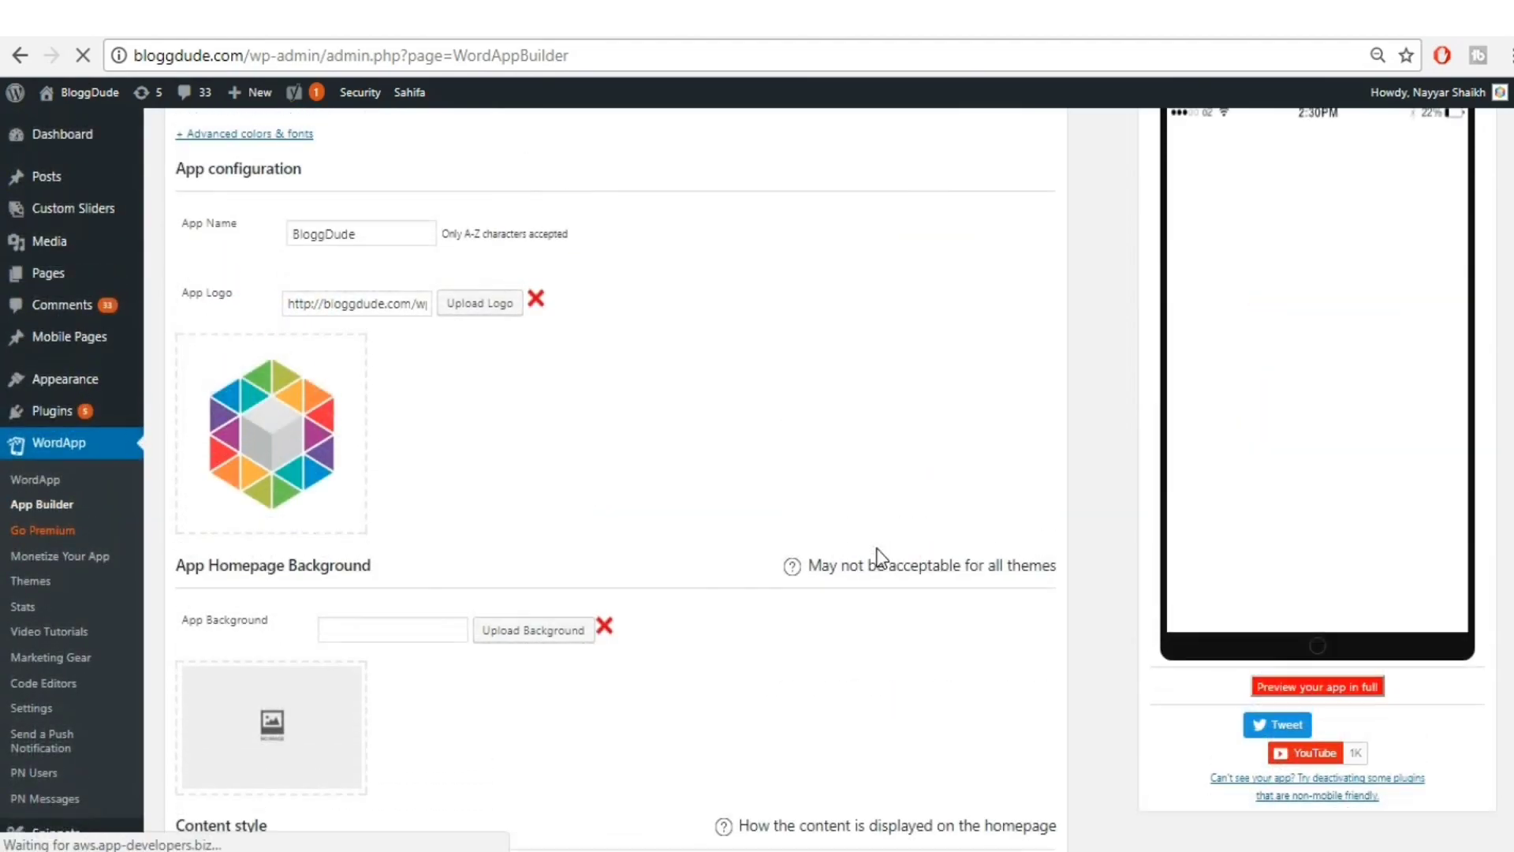
pyautogui.scroll(3, 877, 557)
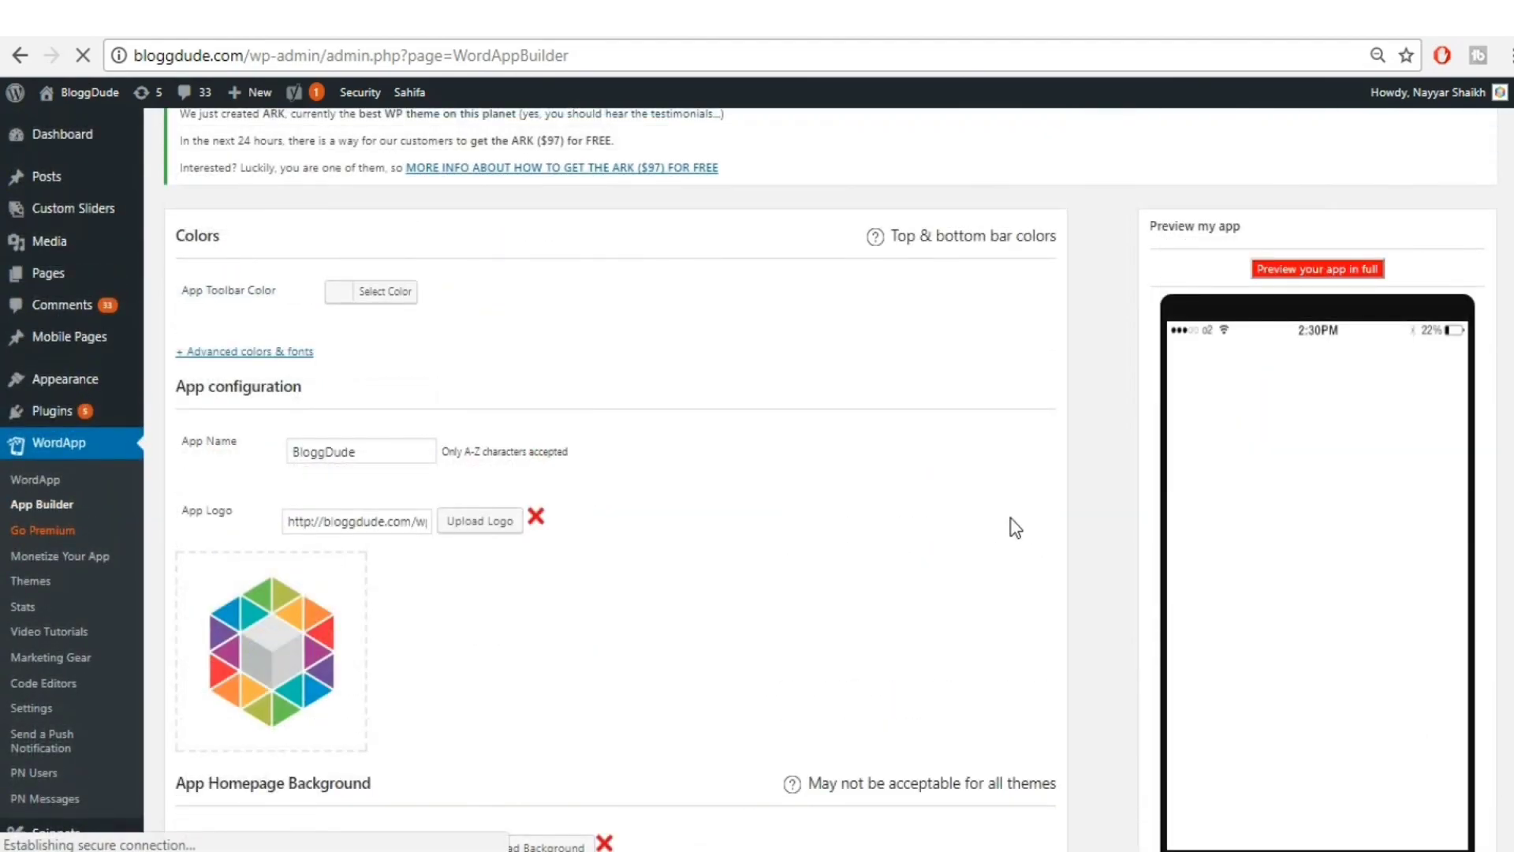
pyautogui.scroll(-2, 1015, 527)
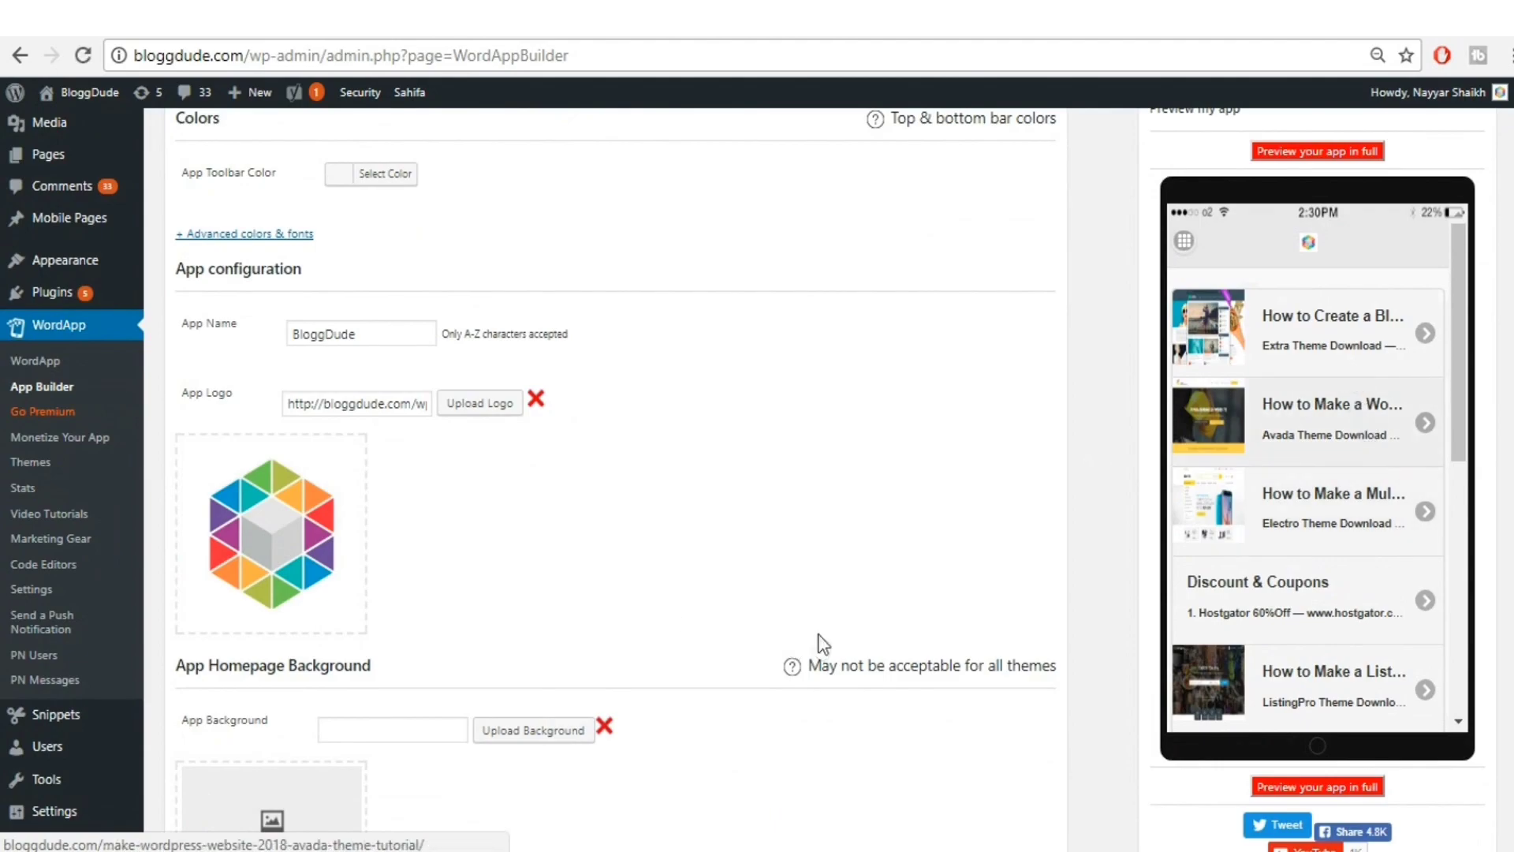
pyautogui.scroll(-10, 824, 643)
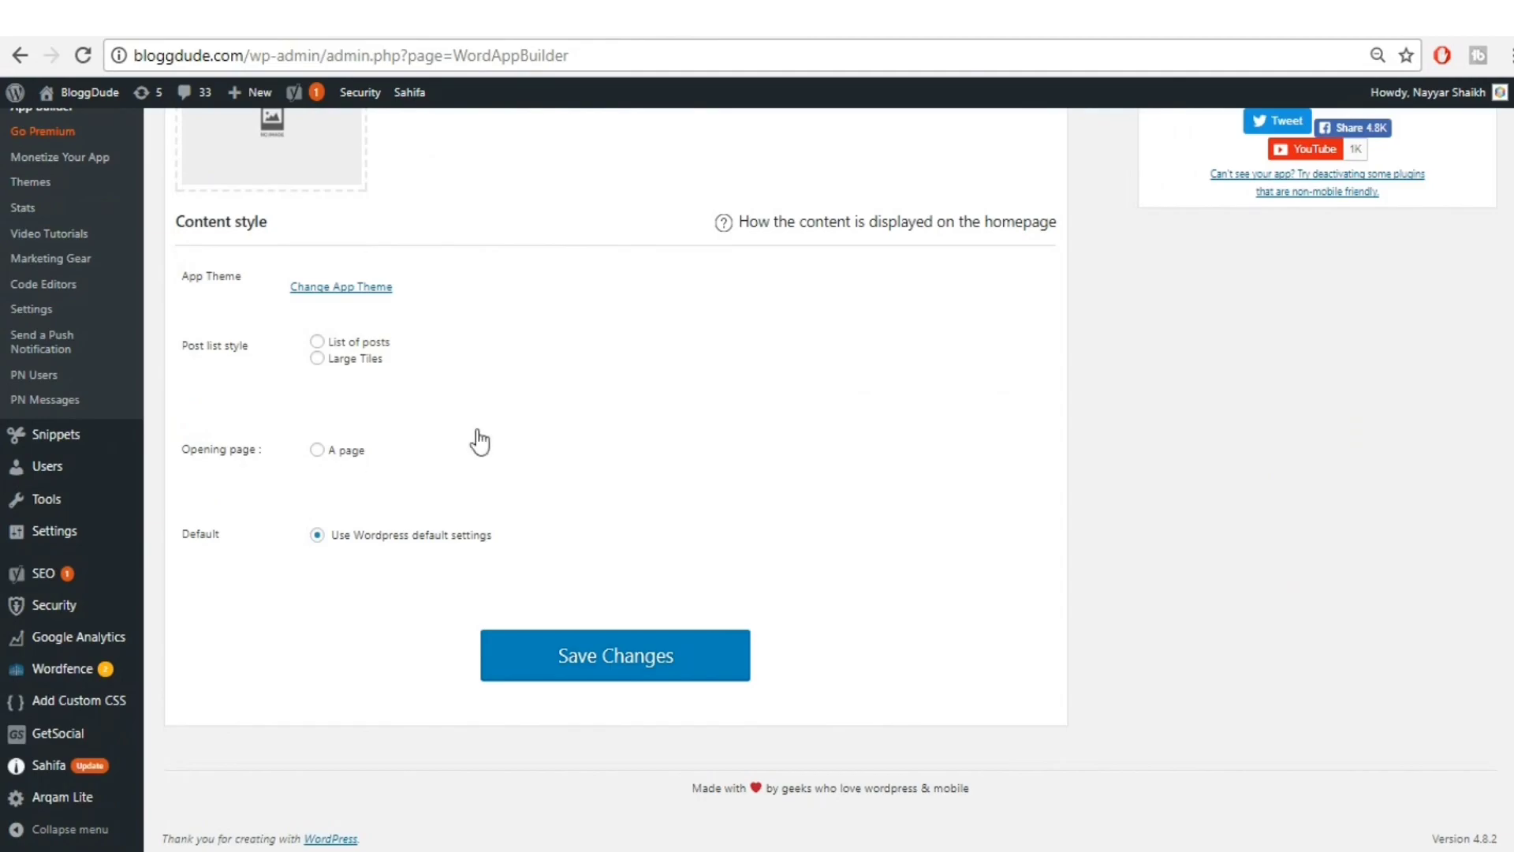
pyautogui.scroll(3, 759, 491)
pyautogui.scroll(4, 754, 500)
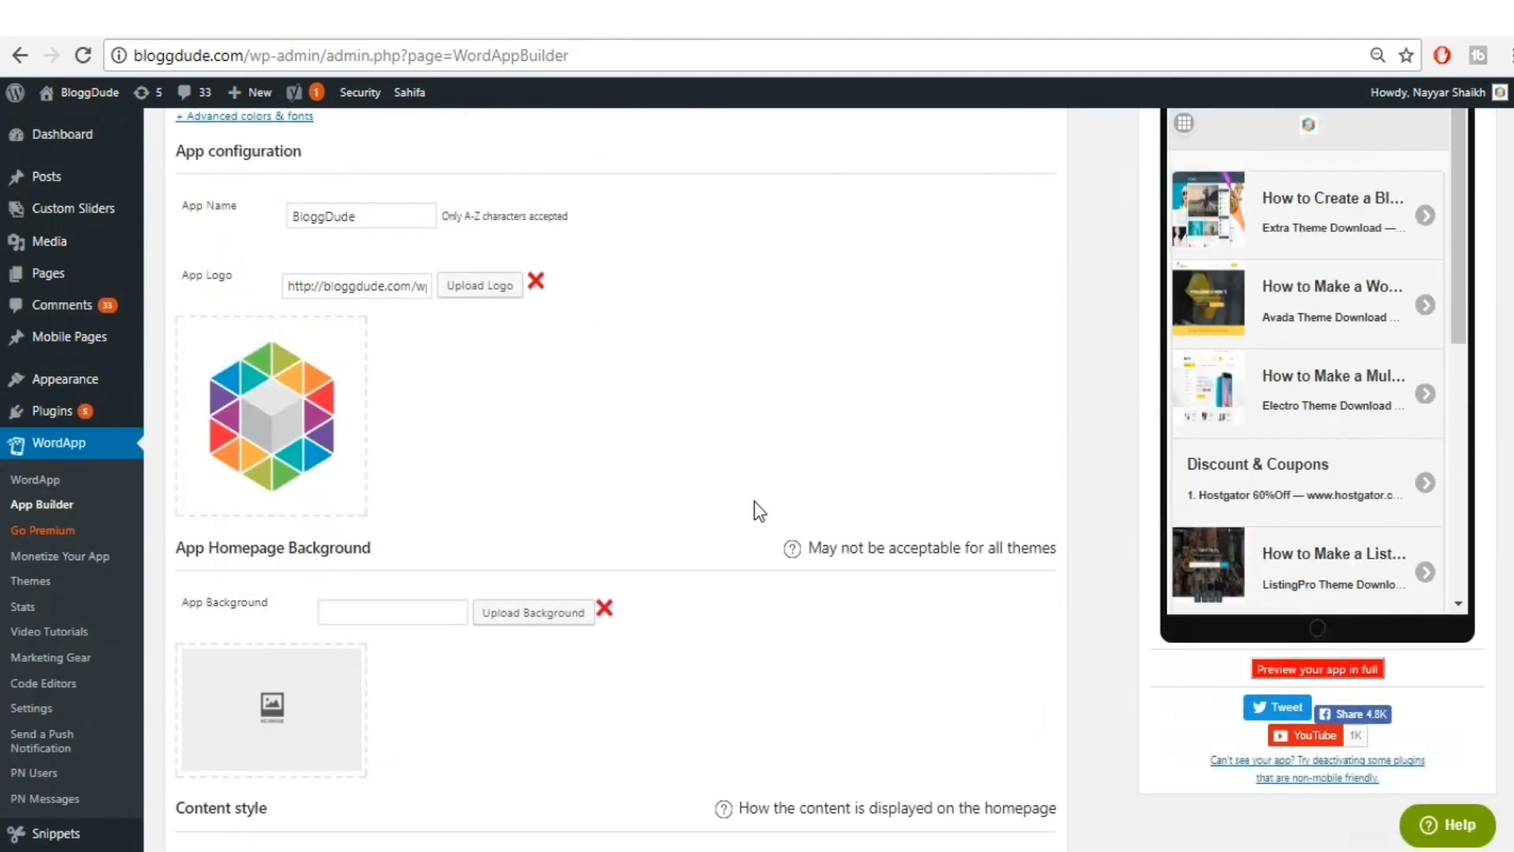
pyautogui.scroll(-7, 755, 500)
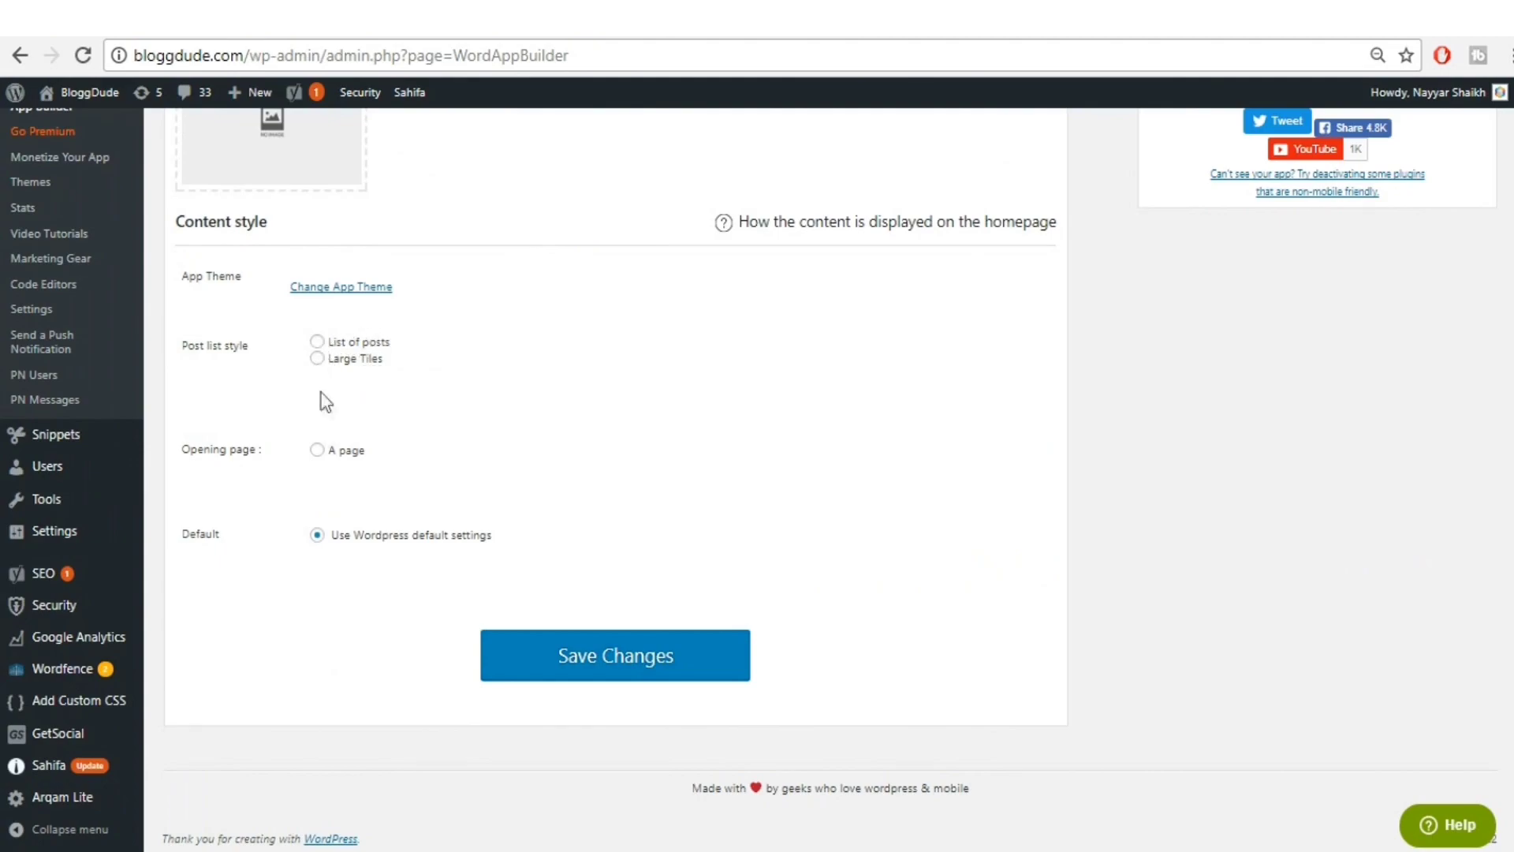
# - Try 'A page' for Opening page, then revert to 'Use Wordpress default settings'
pyautogui.click(316, 451)
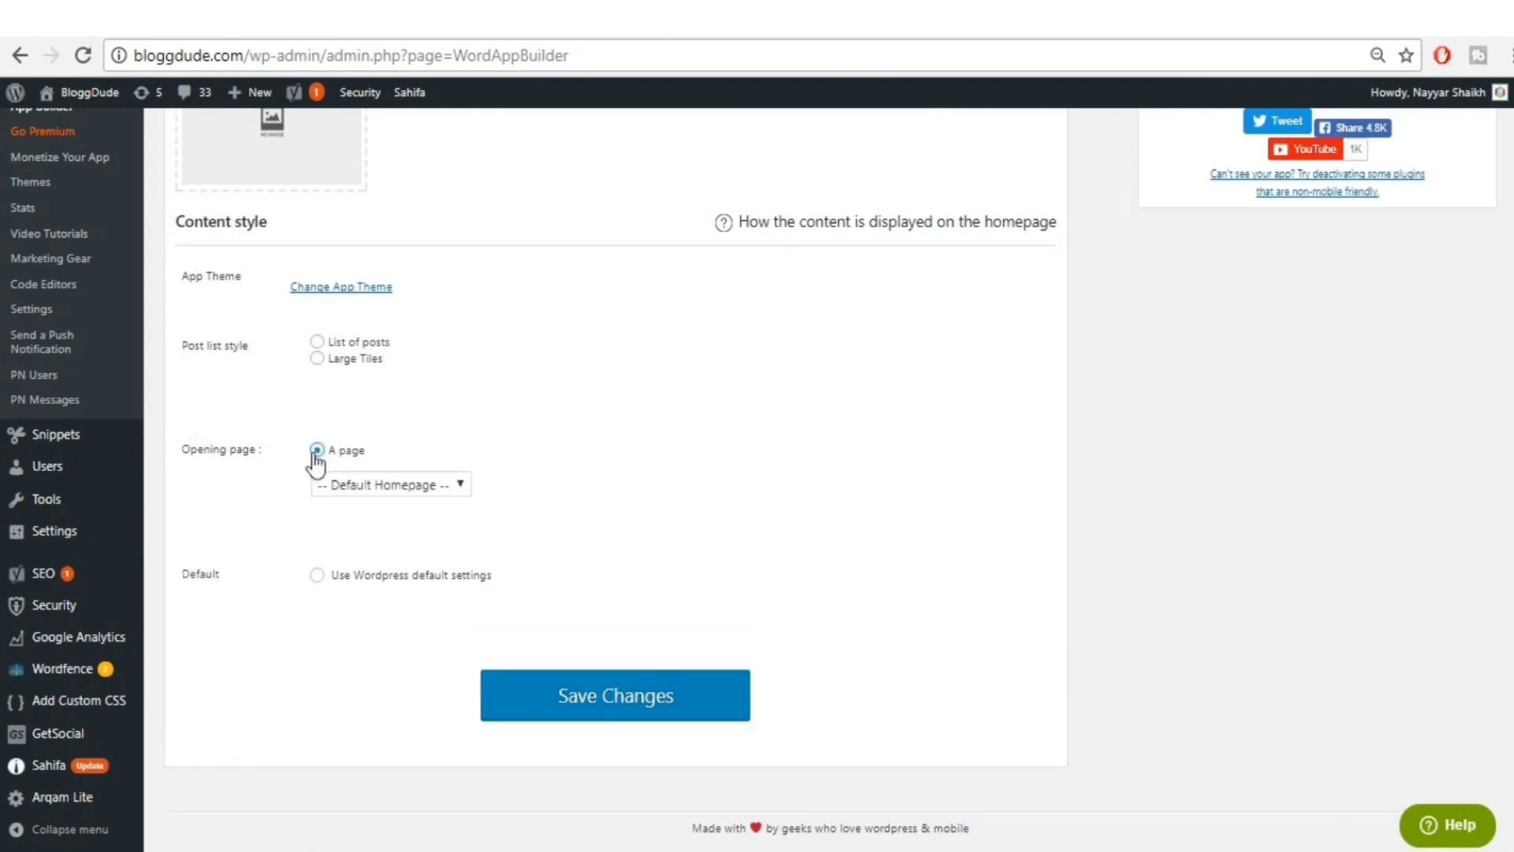
pyautogui.click(362, 486)
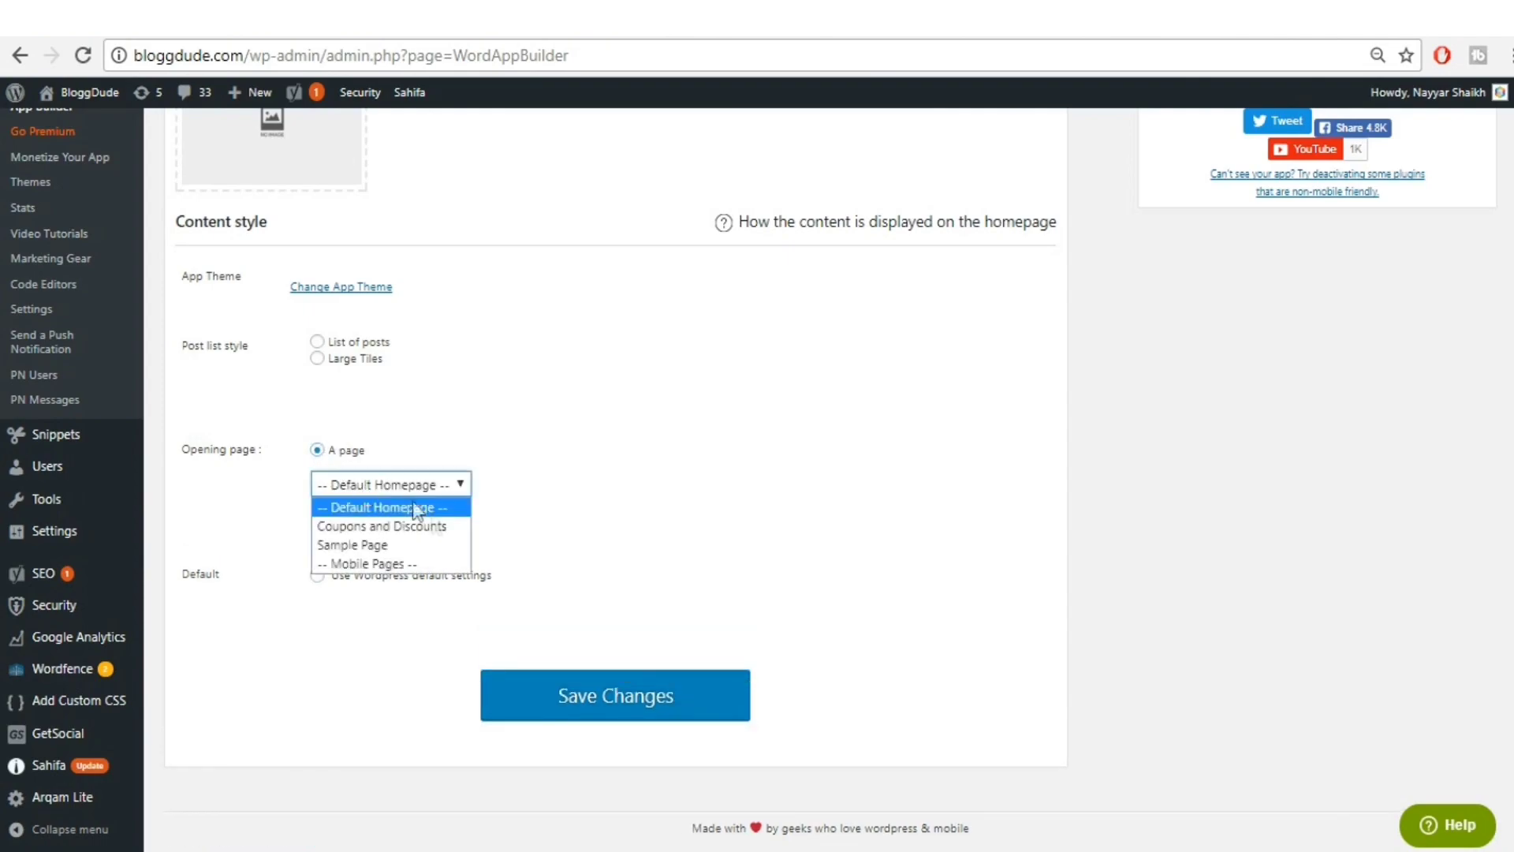
pyautogui.click(461, 508)
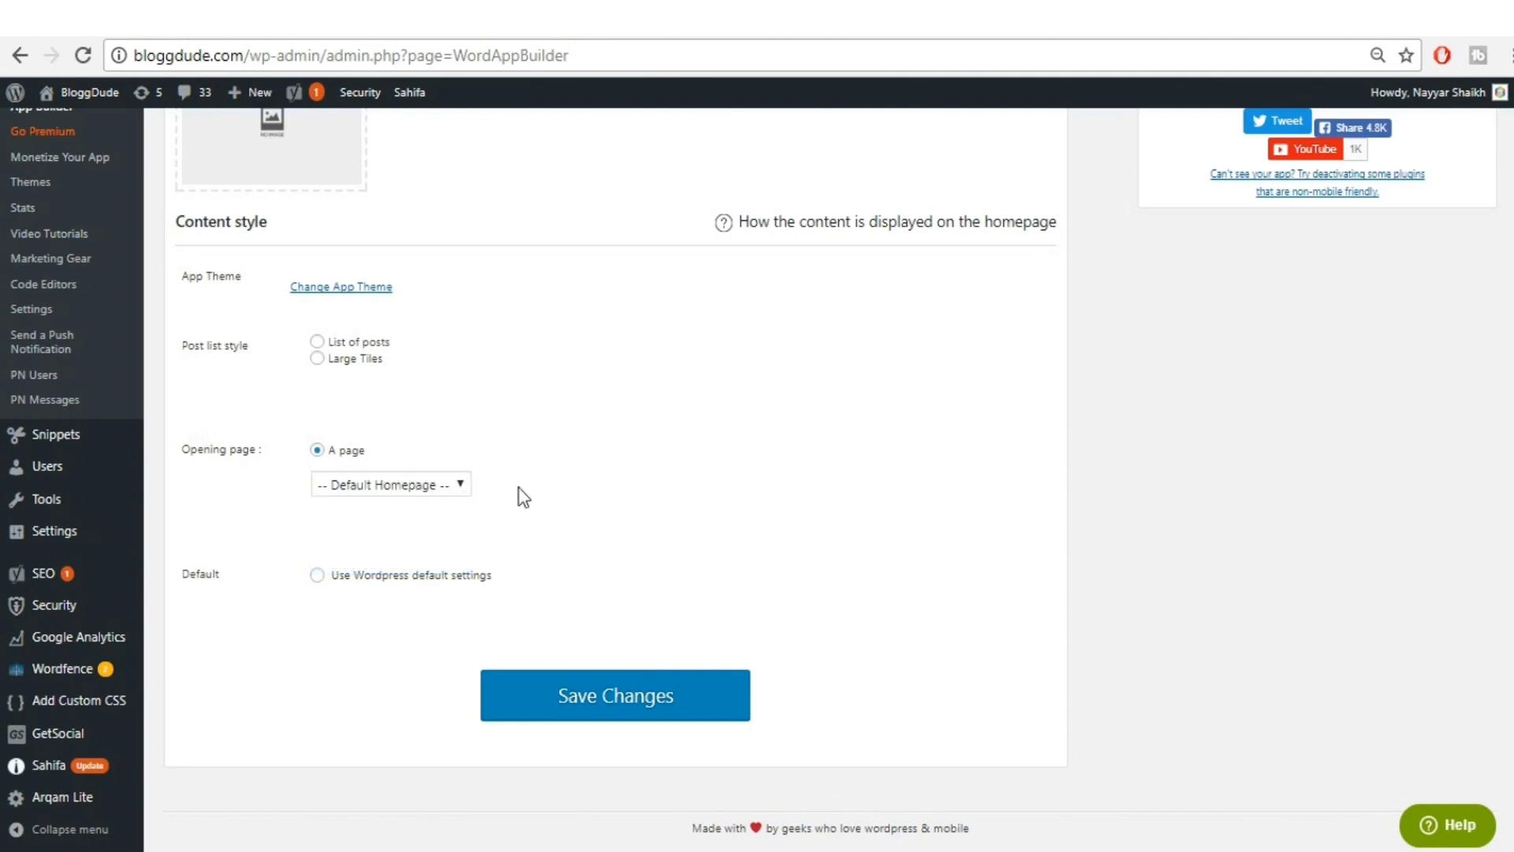
pyautogui.click(428, 490)
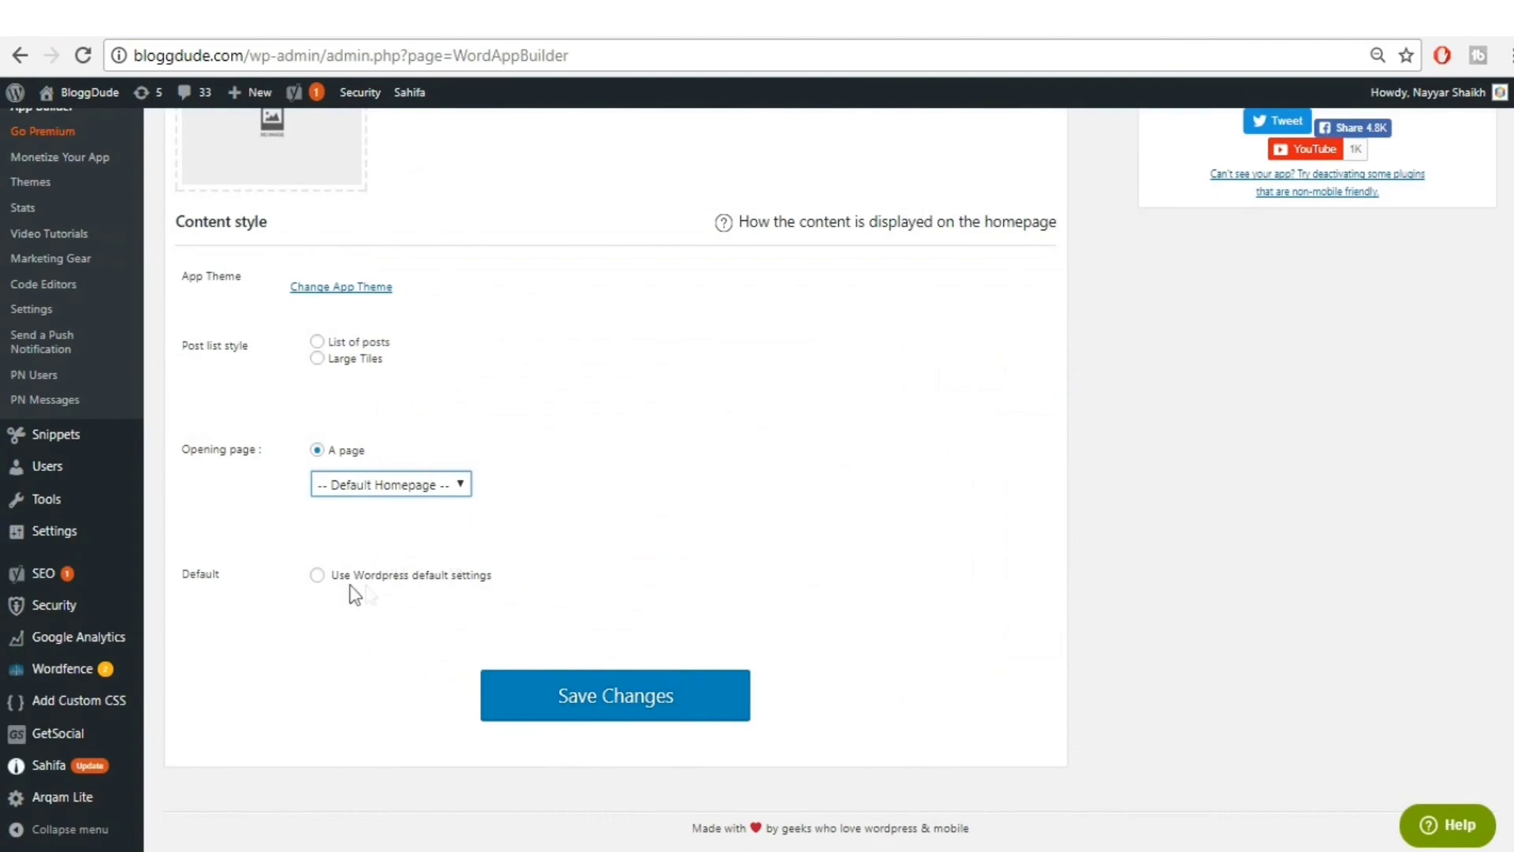
pyautogui.click(316, 576)
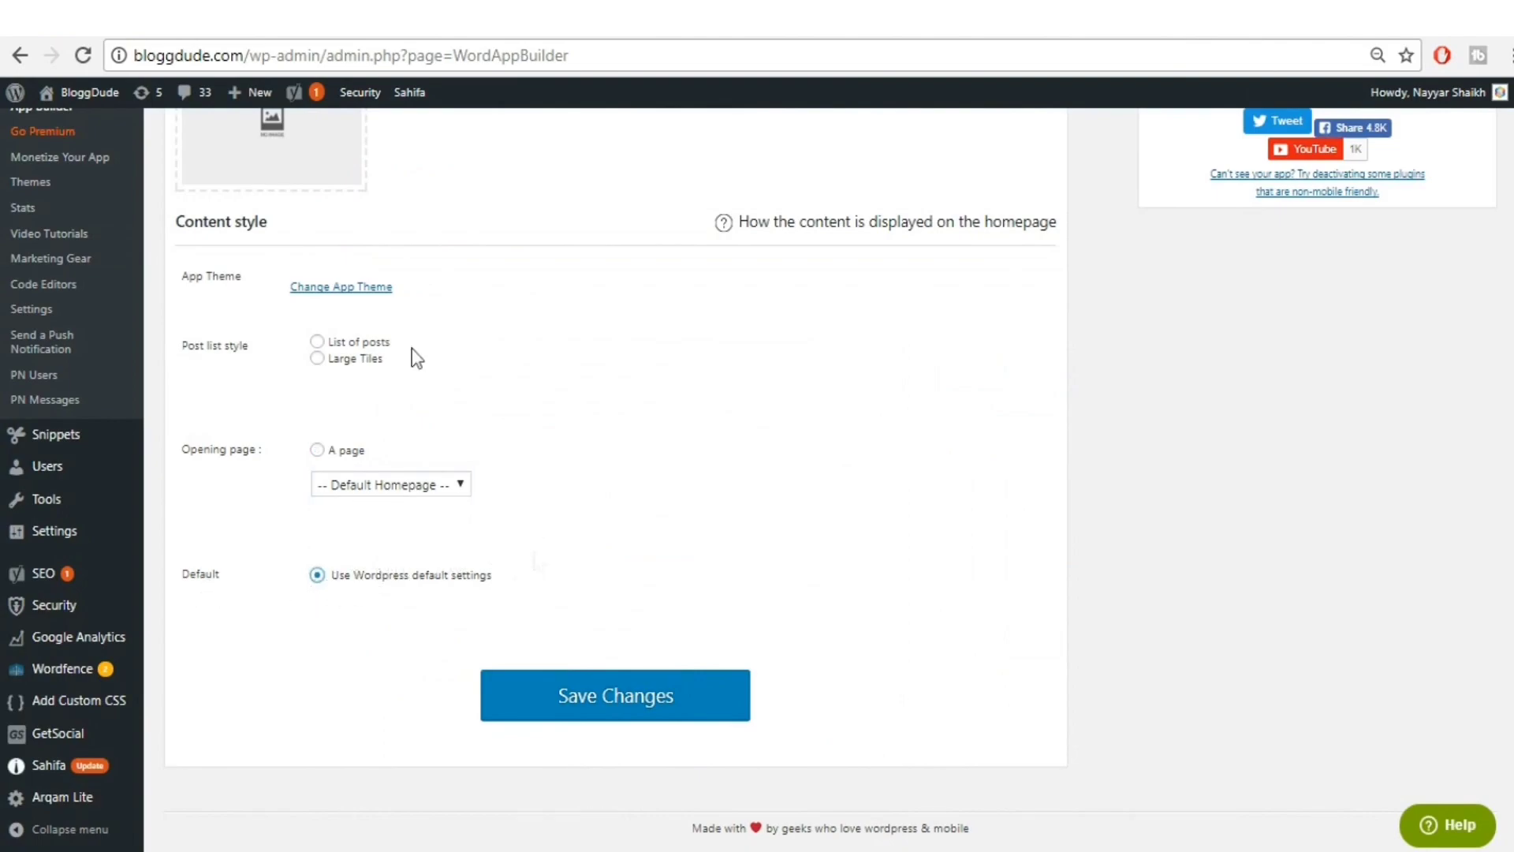
# - Save the App Builder design settings
pyautogui.click(365, 289)
pyautogui.click(608, 699)
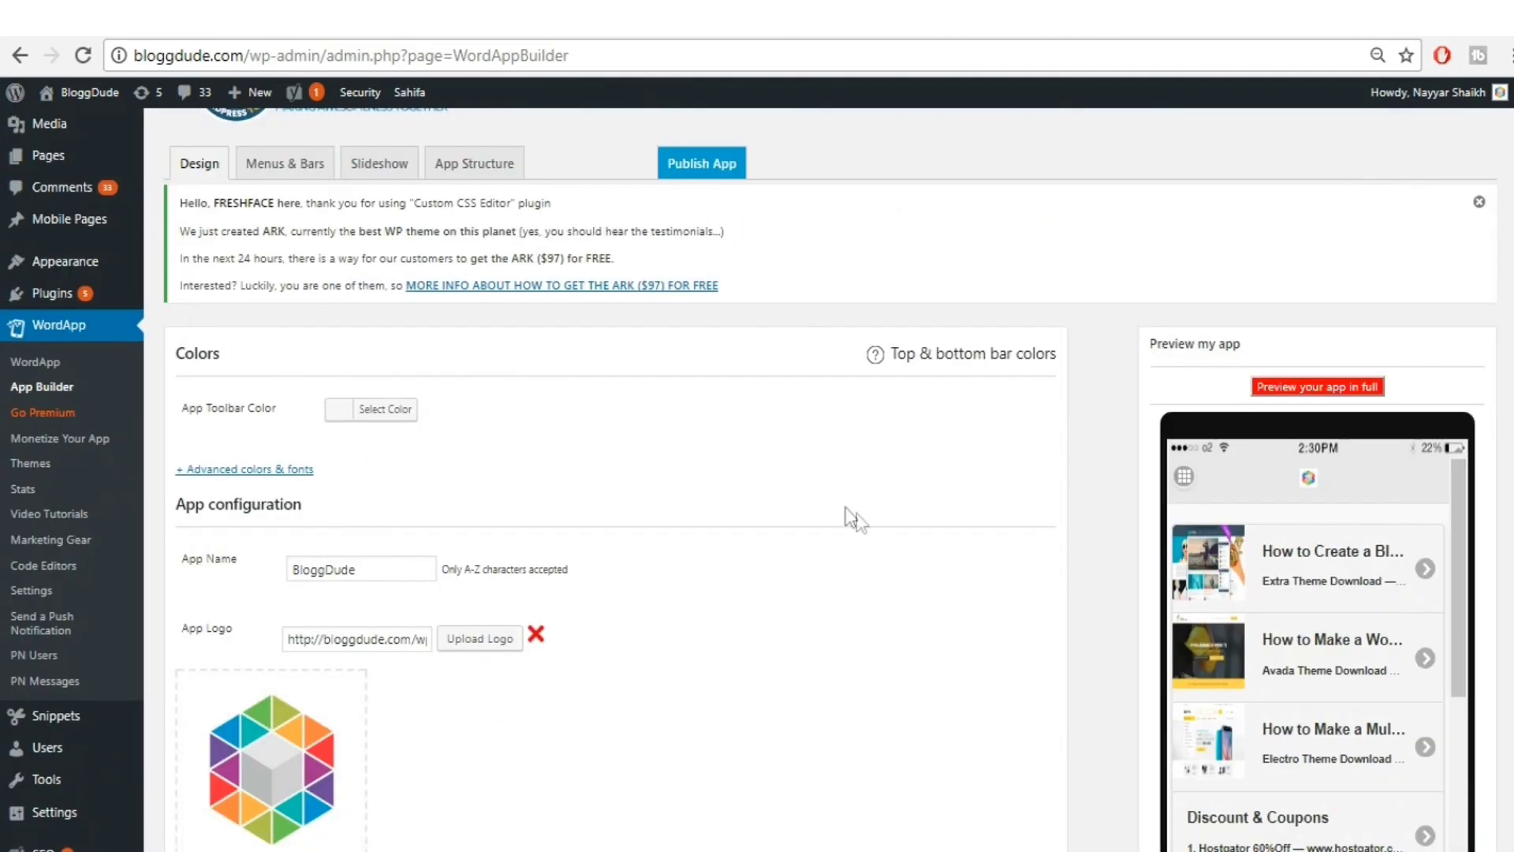
pyautogui.scroll(2, 386, 347)
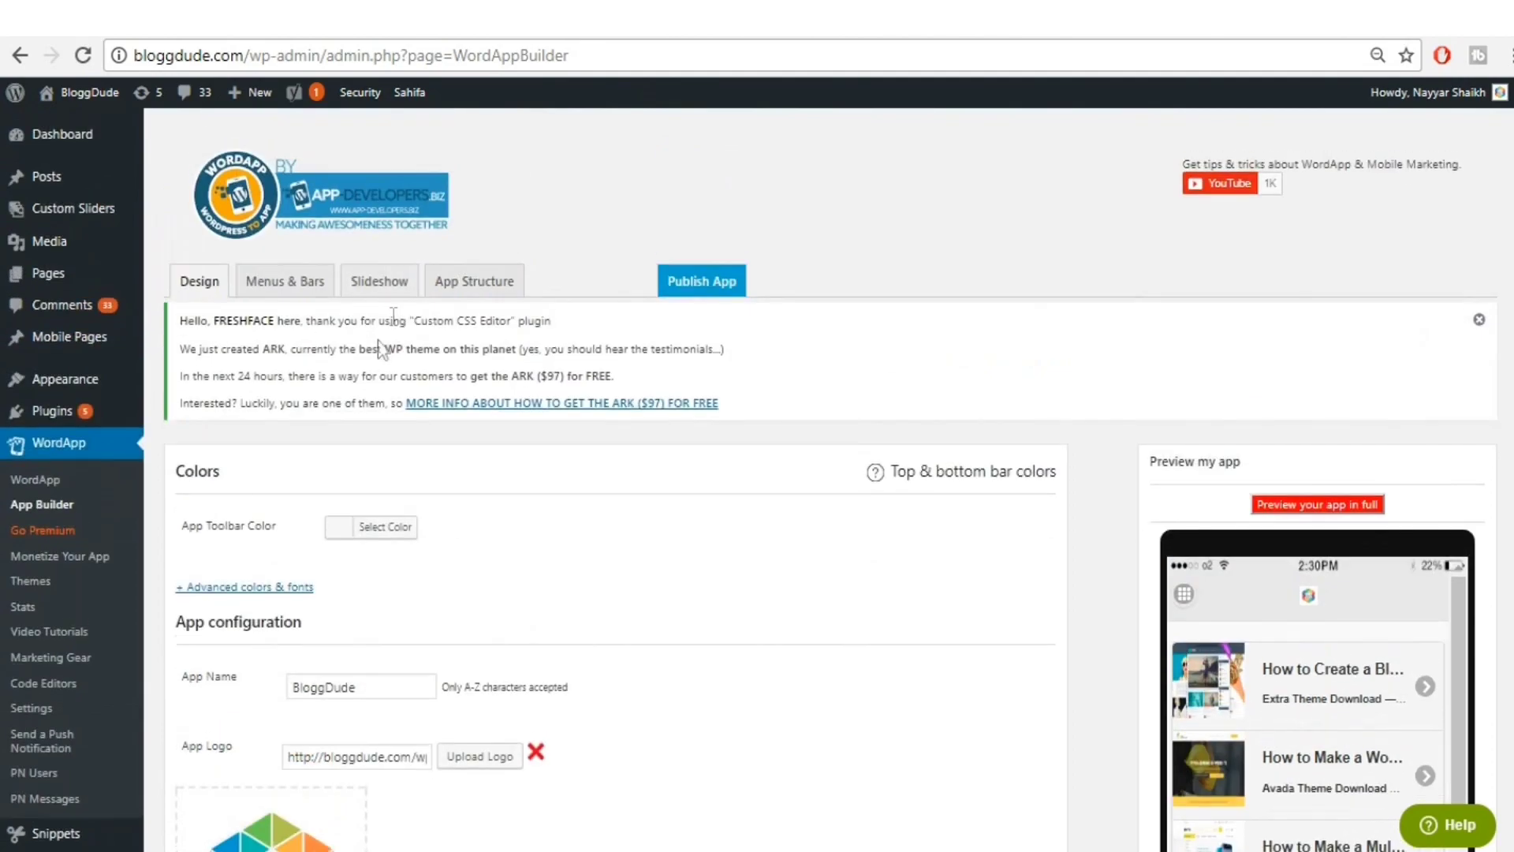
pyautogui.click(289, 298)
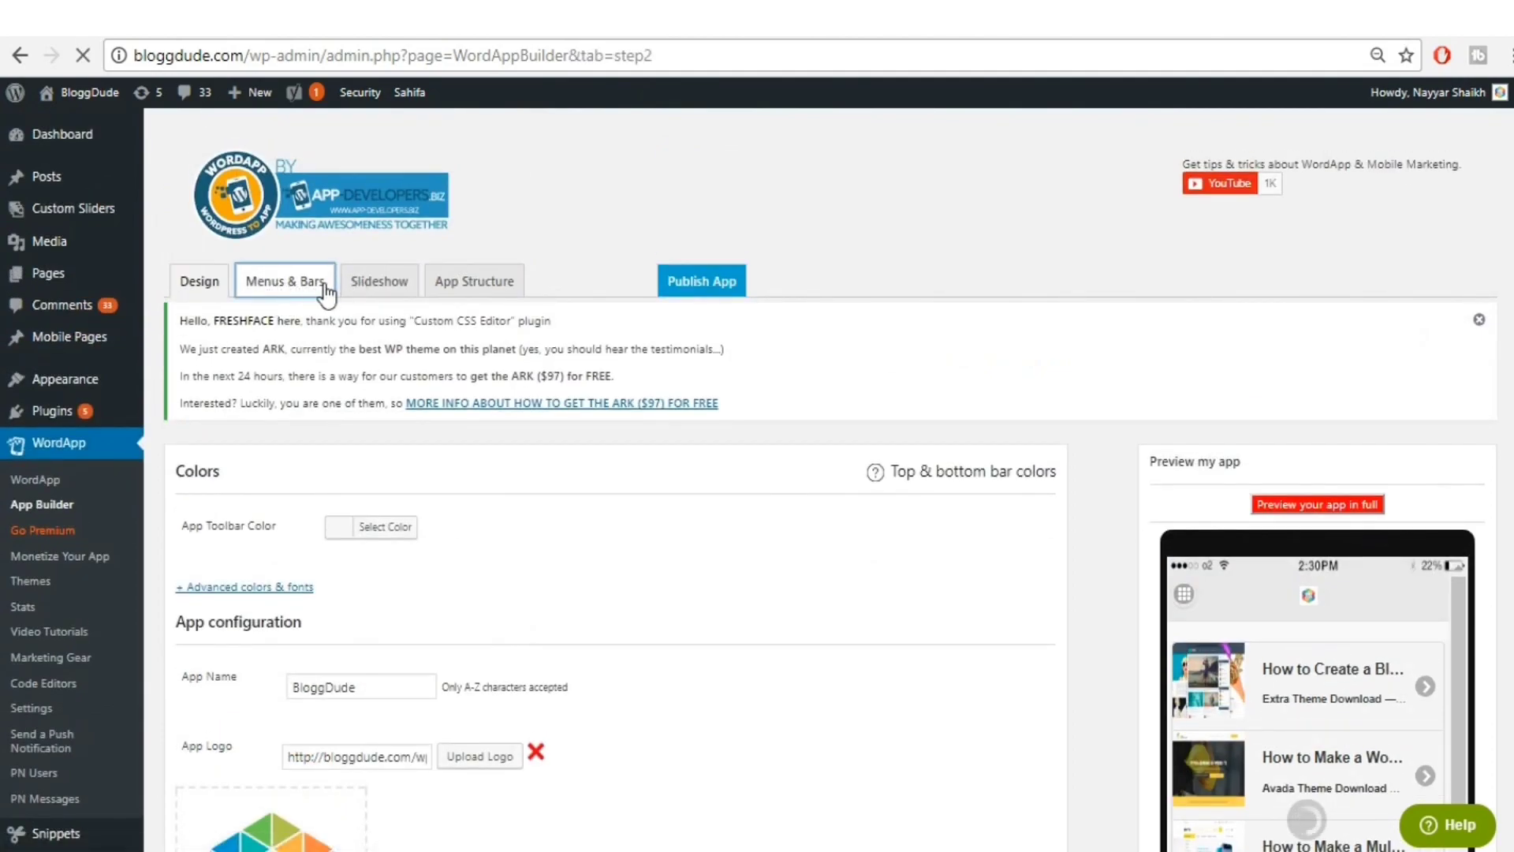
# - Review the Menus & Bars tab, leaving Side, Top and Bottom menus off
pyautogui.scroll(-2, 683, 544)
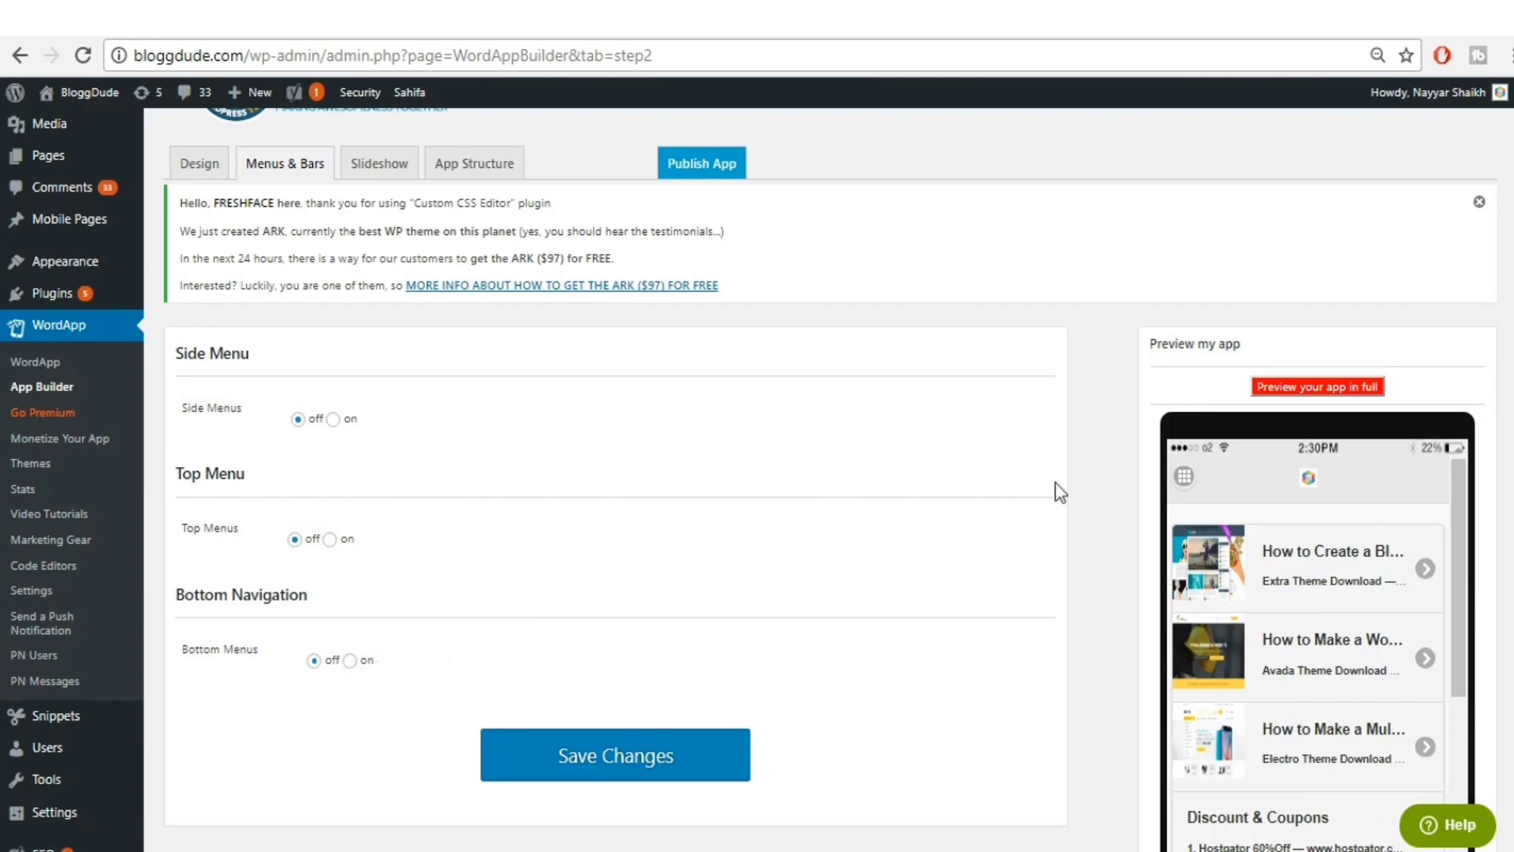
pyautogui.scroll(-2, 1148, 493)
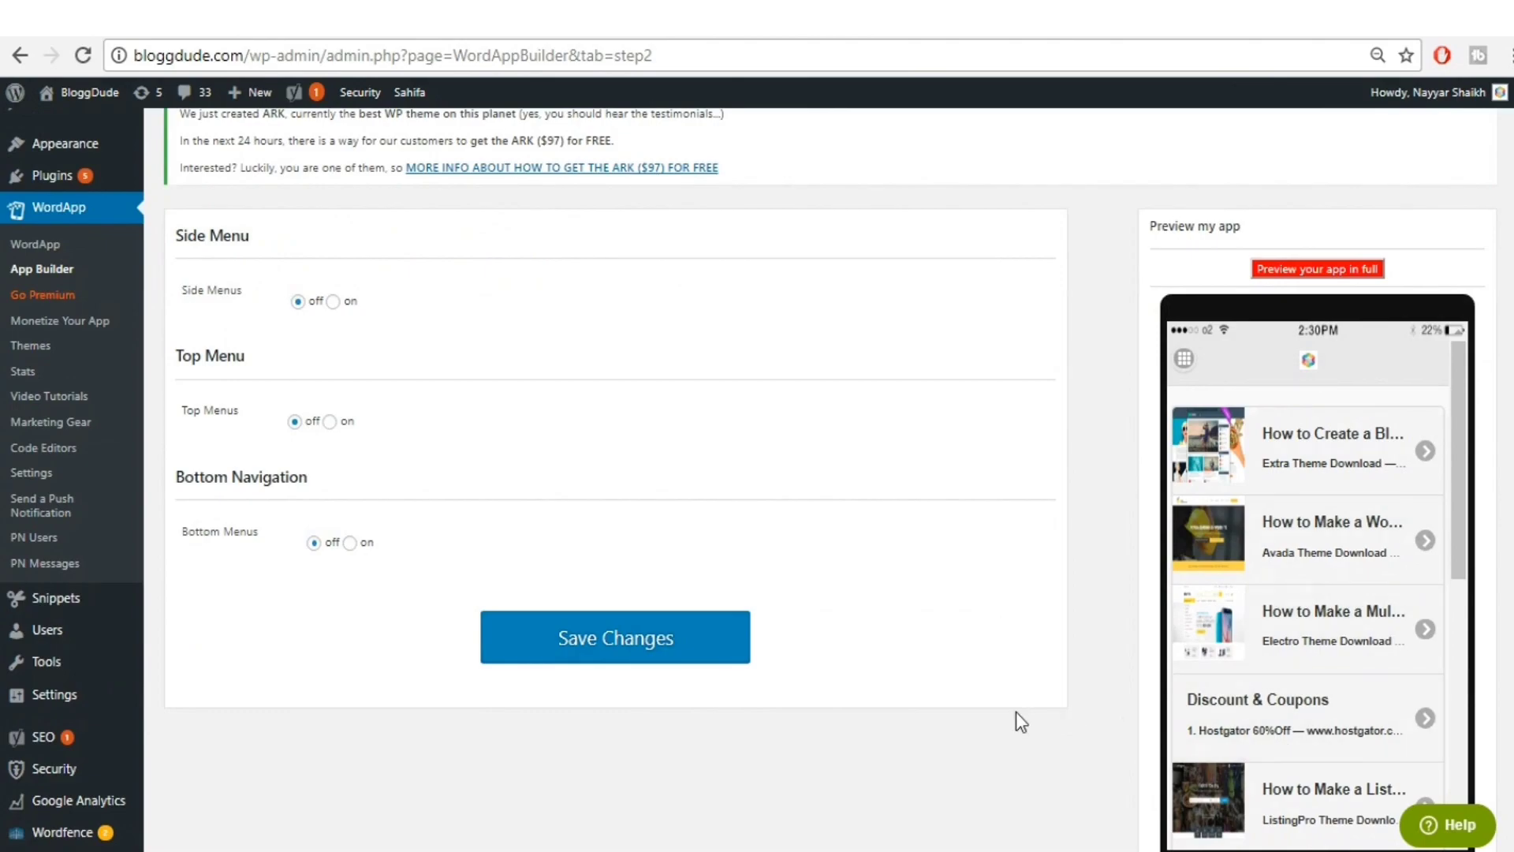
pyautogui.scroll(2, 1015, 711)
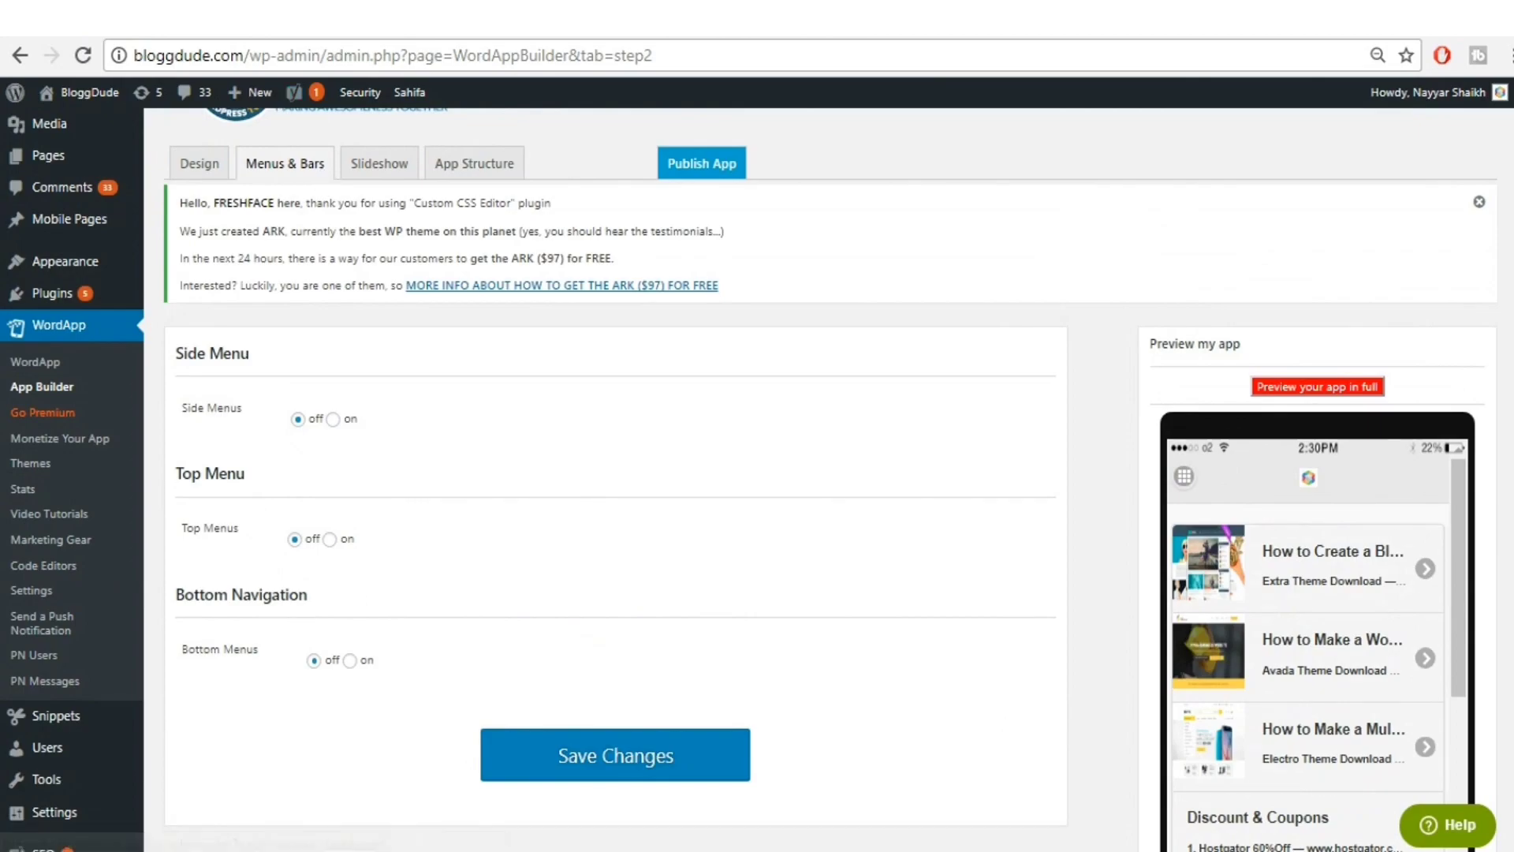
pyautogui.click(89, 92)
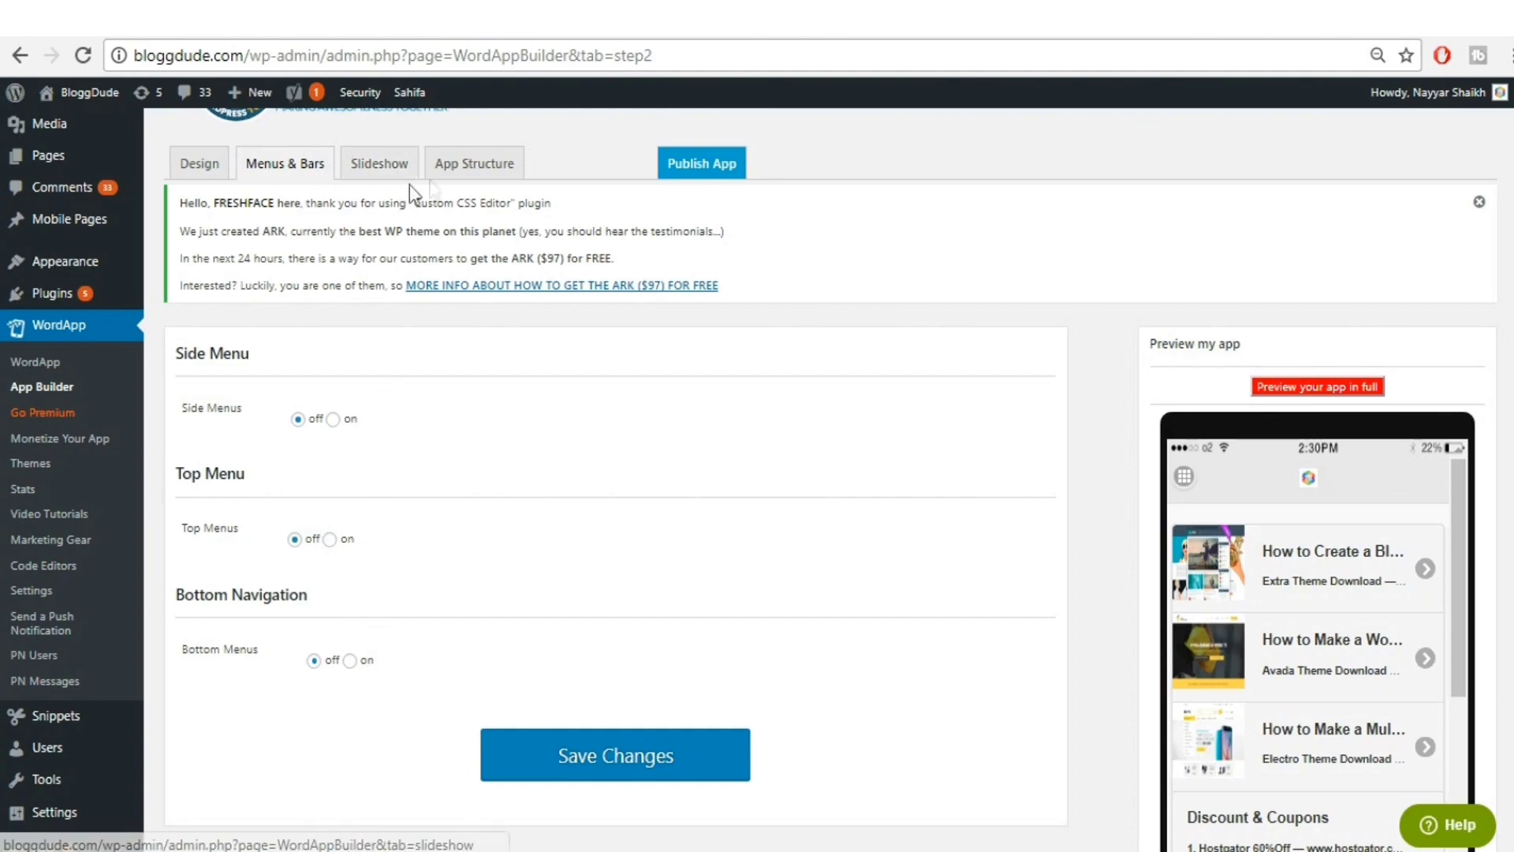
# - Browse the Slideshow settings, leaving 'Activate the slideshow' off with no slide images
pyautogui.click(368, 182)
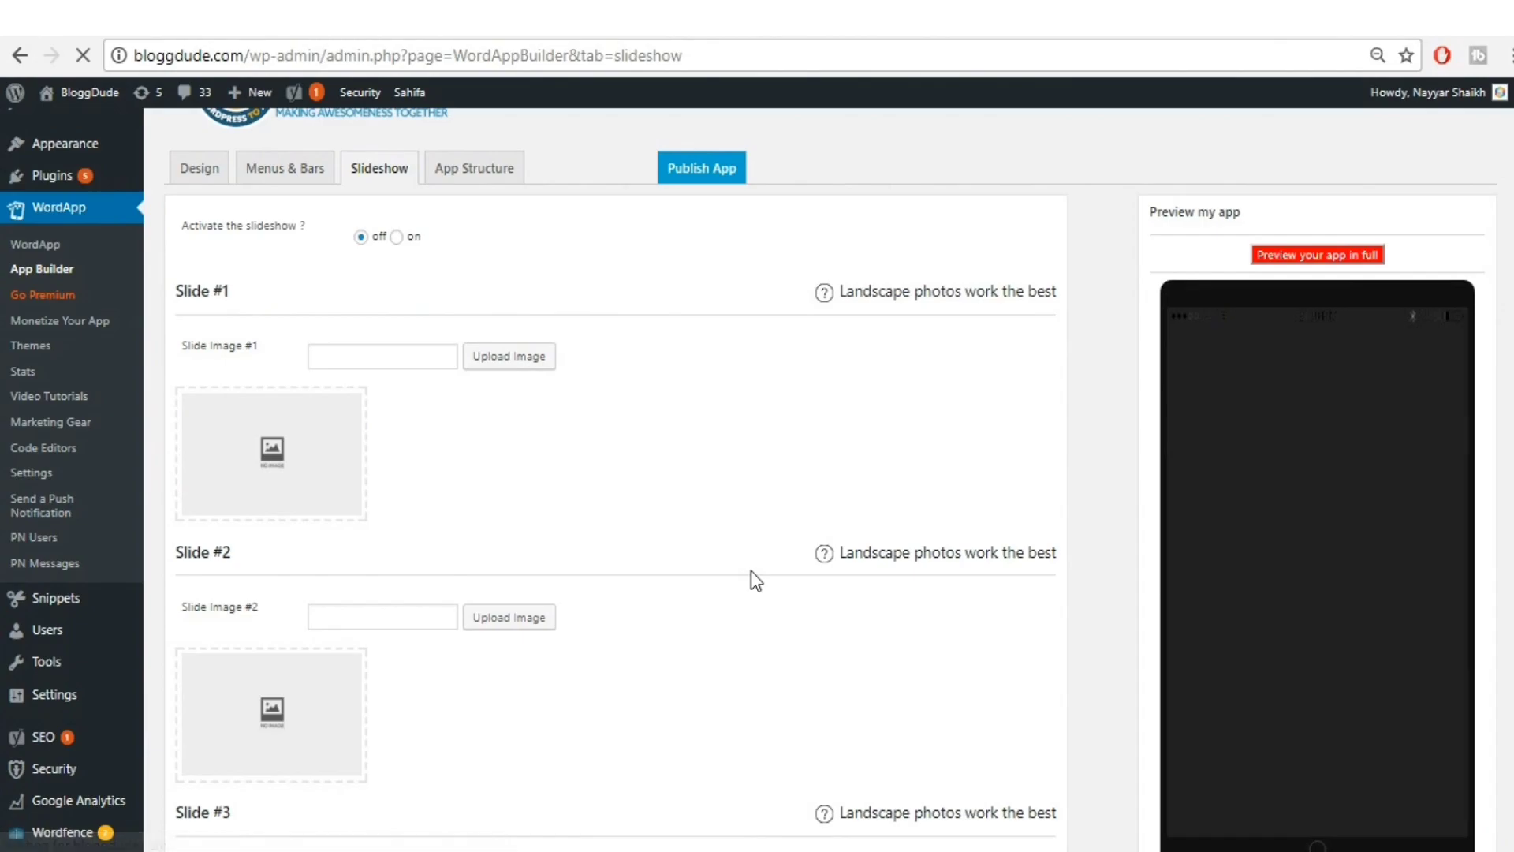
pyautogui.scroll(-5, 751, 570)
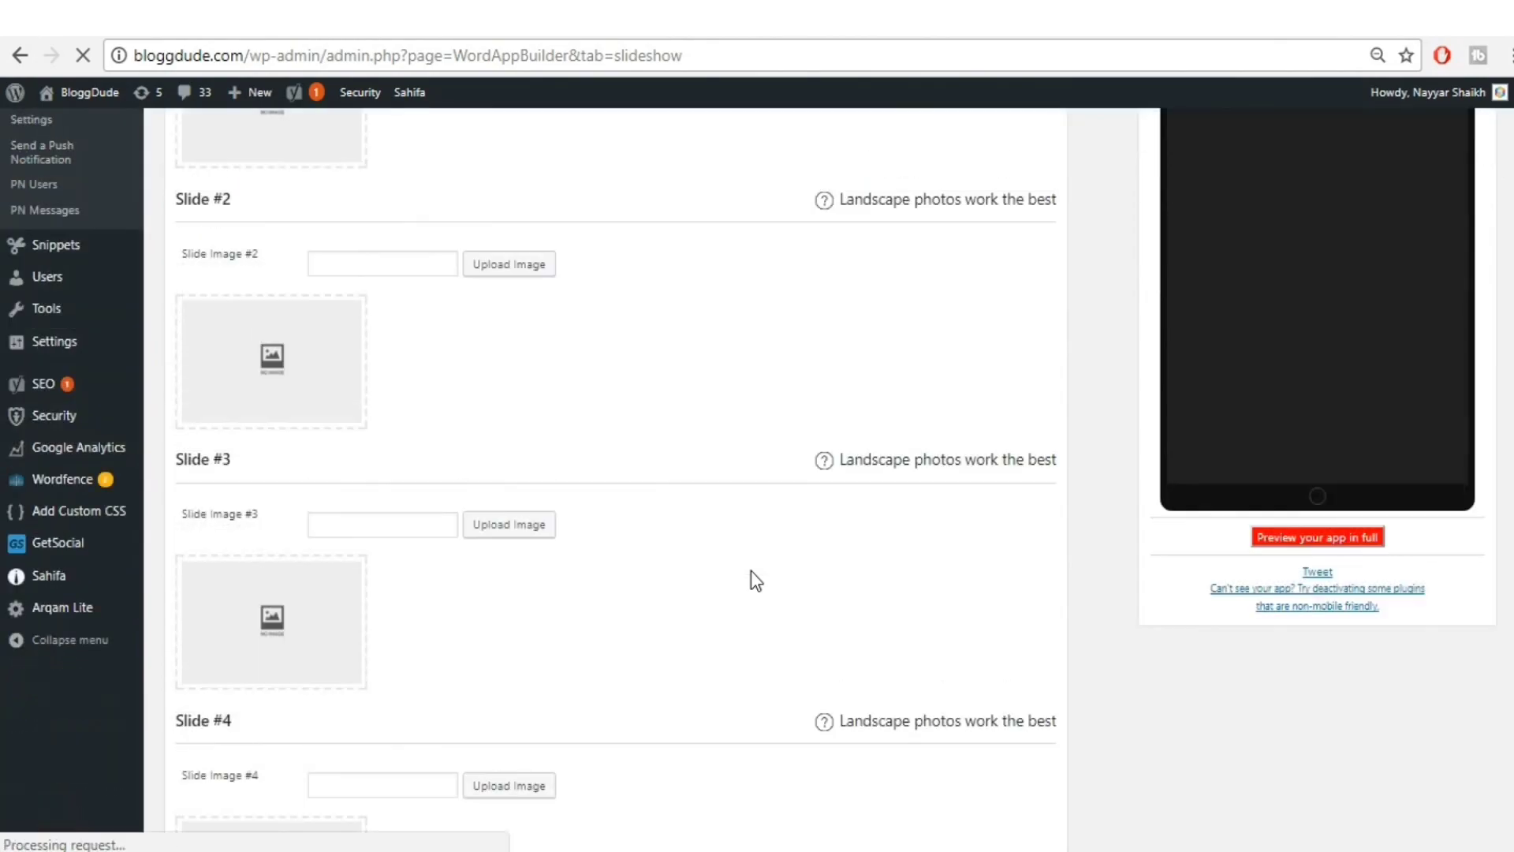
pyautogui.scroll(-1, 751, 570)
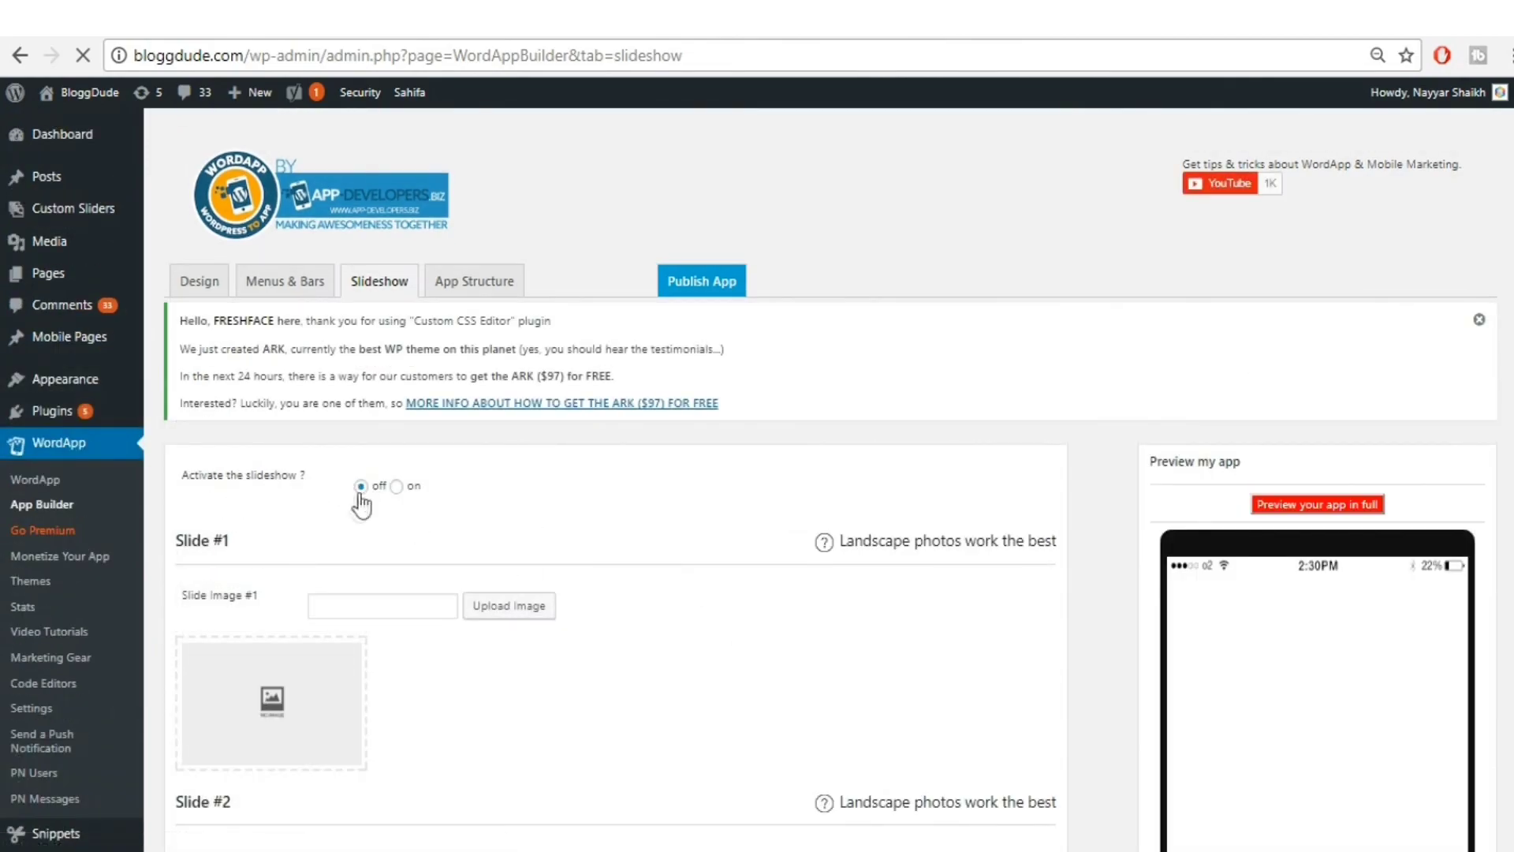
pyautogui.click(478, 296)
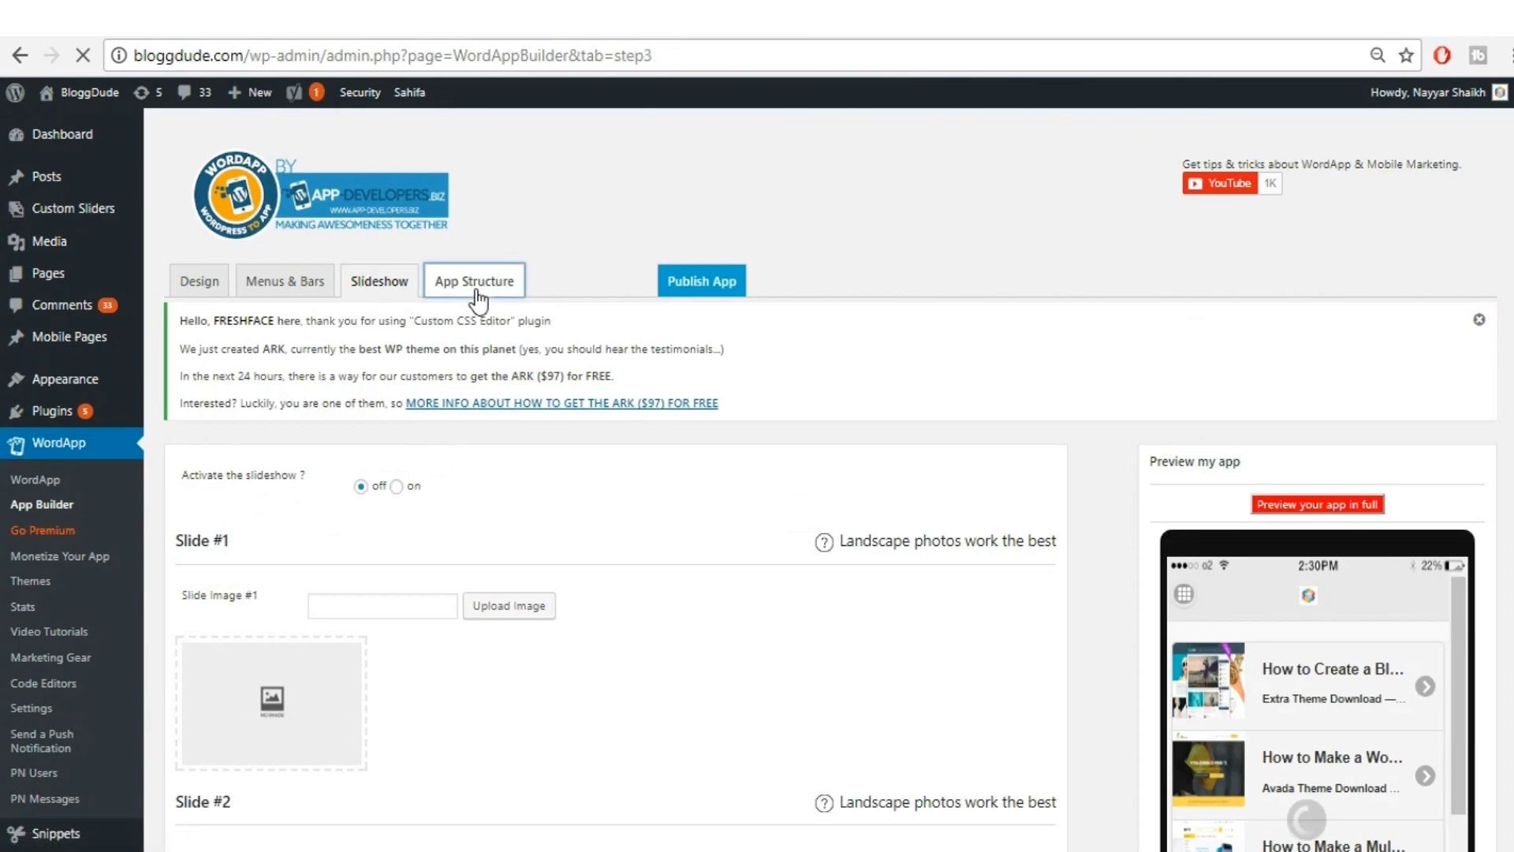
# - Set the App Icon to Untitled-1-1.png, the 512 × 512 hexagon image, from the Media Library
pyautogui.scroll(-1, 829, 524)
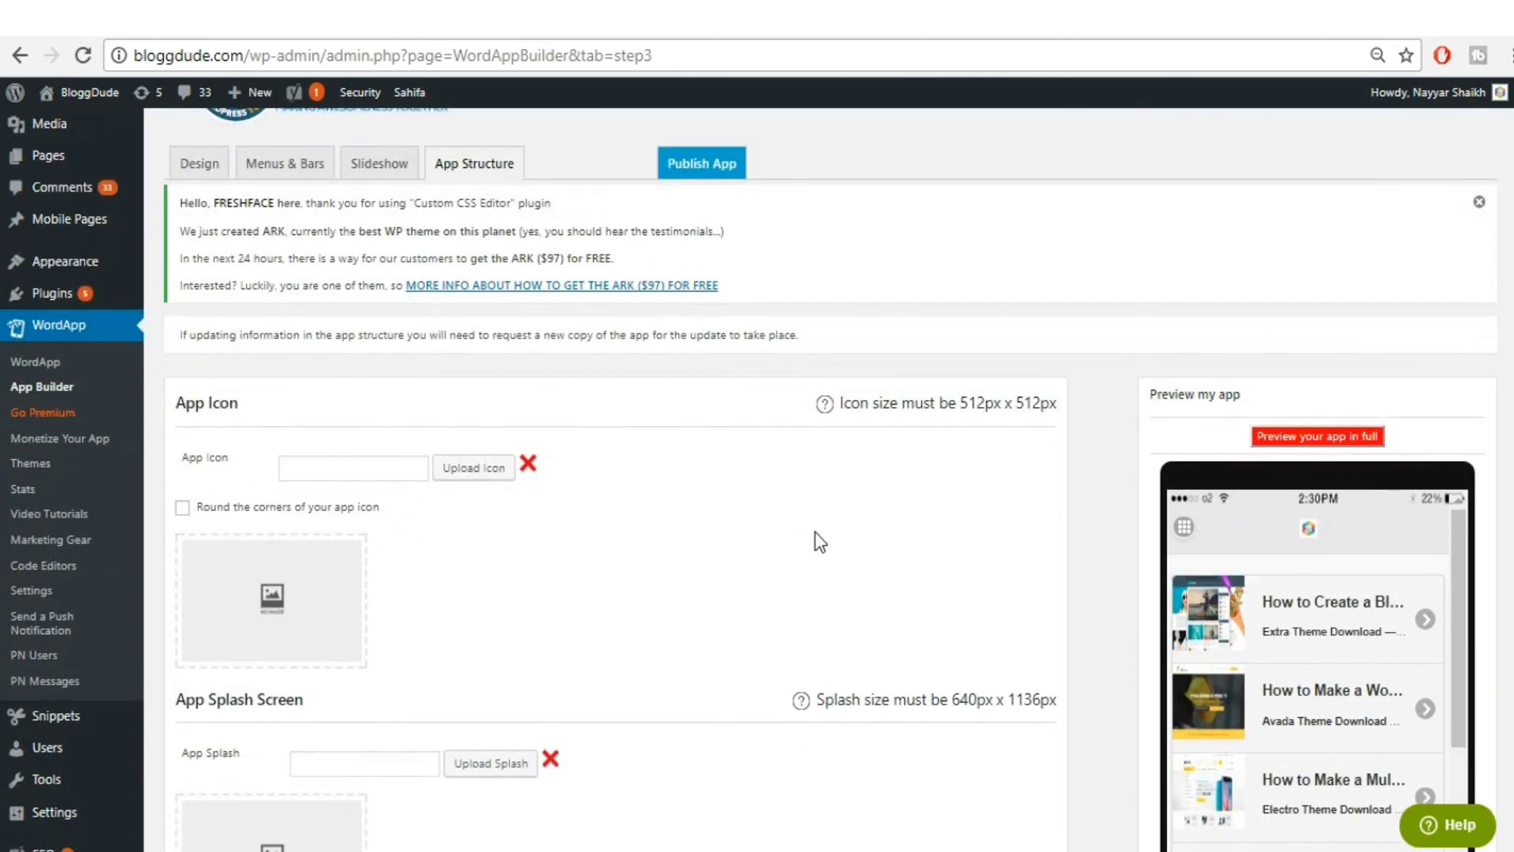
pyautogui.click(485, 478)
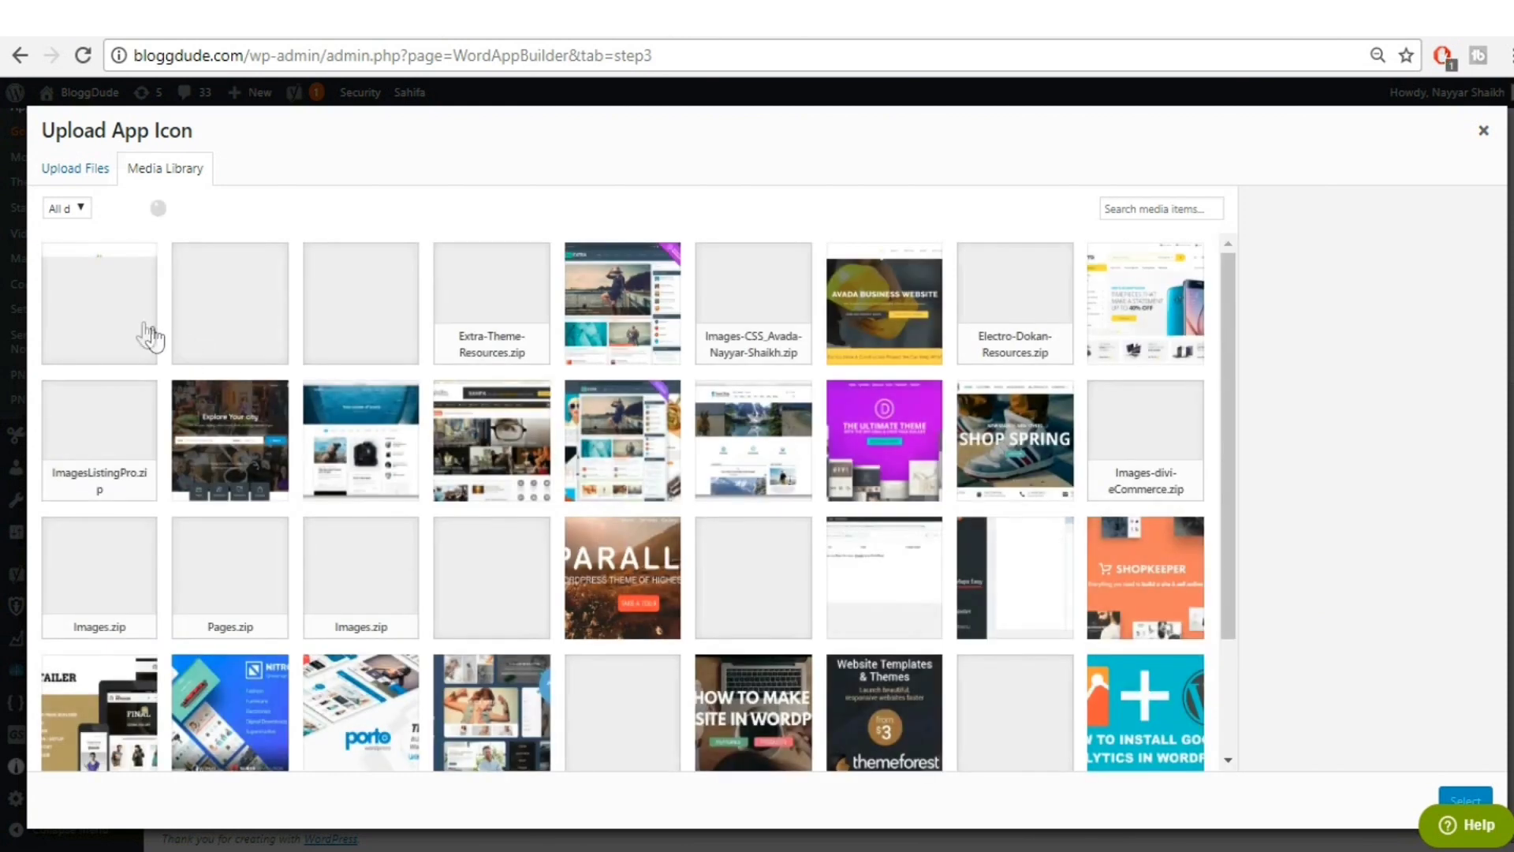
pyautogui.click(127, 327)
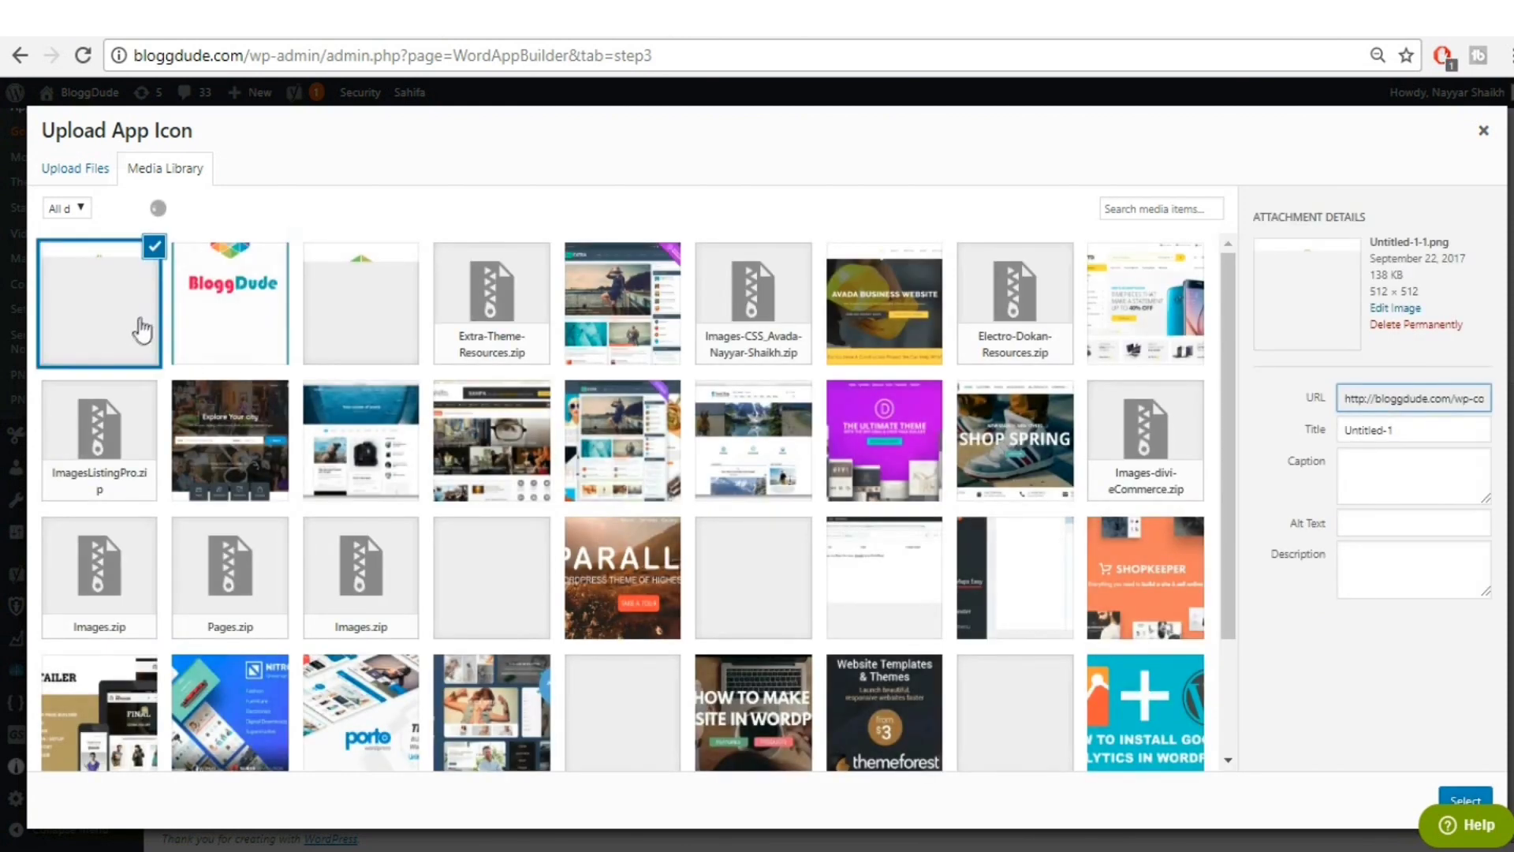
pyautogui.click(1466, 802)
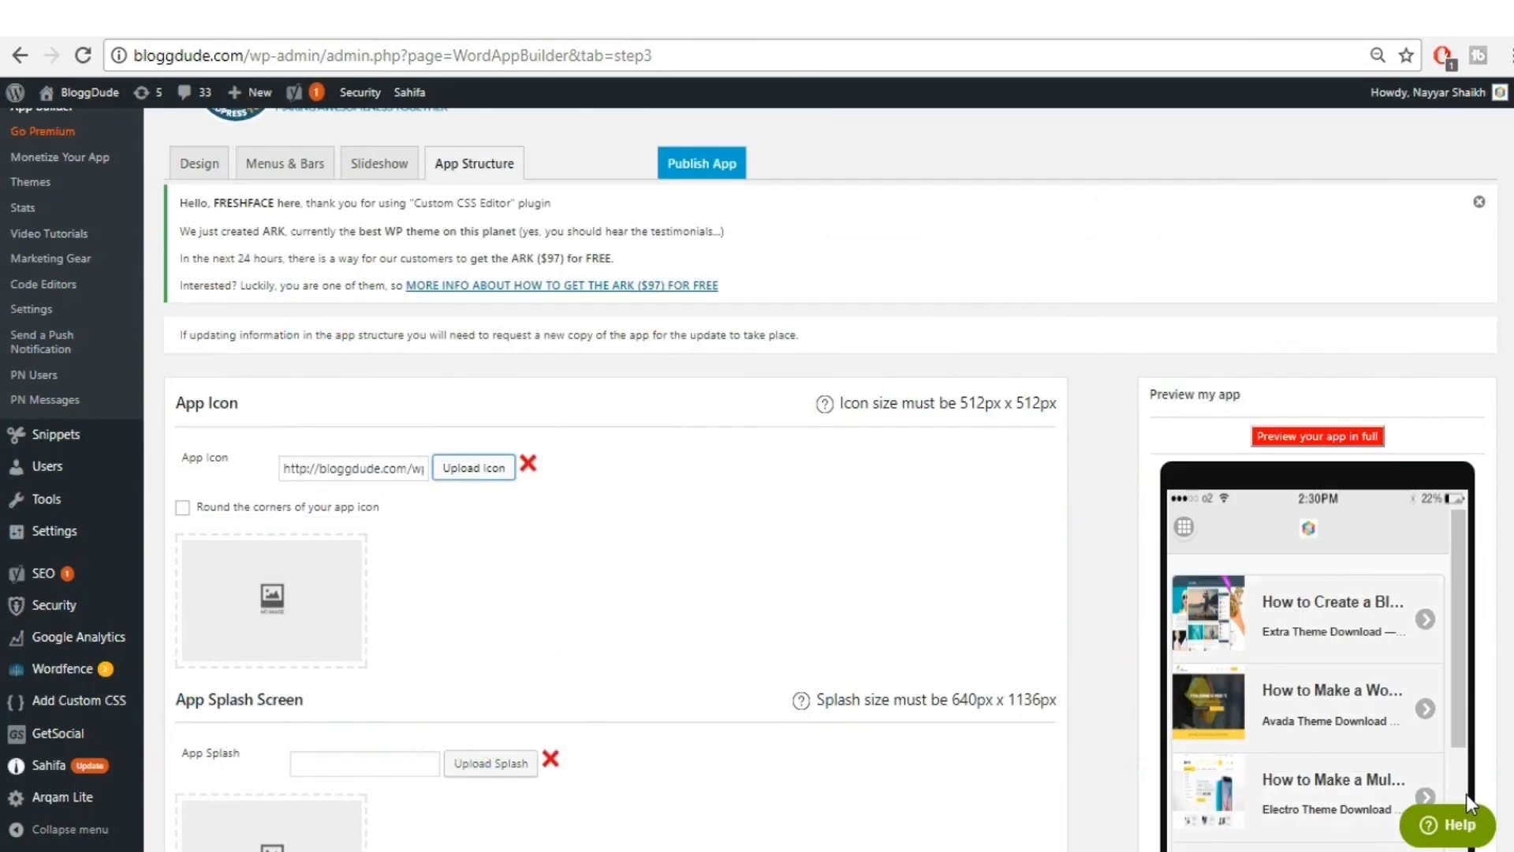
pyautogui.scroll(-3, 751, 550)
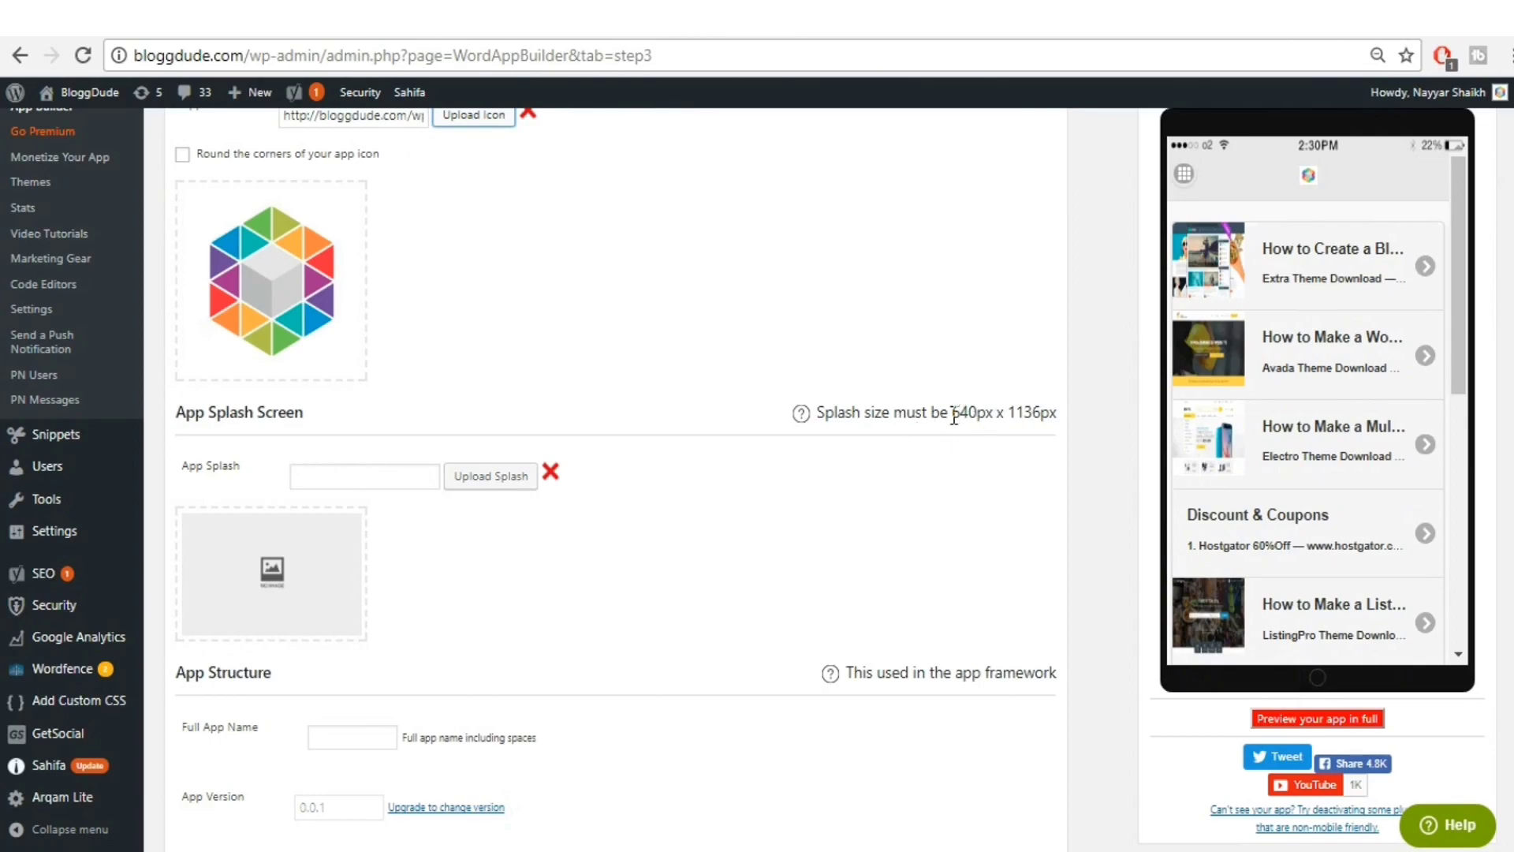
# - Set App Splash to the 640 × 1136 BloggDude image Untitled-2.png from the Media Library
pyautogui.moveTo(954, 418); pyautogui.dragTo(1034, 418)
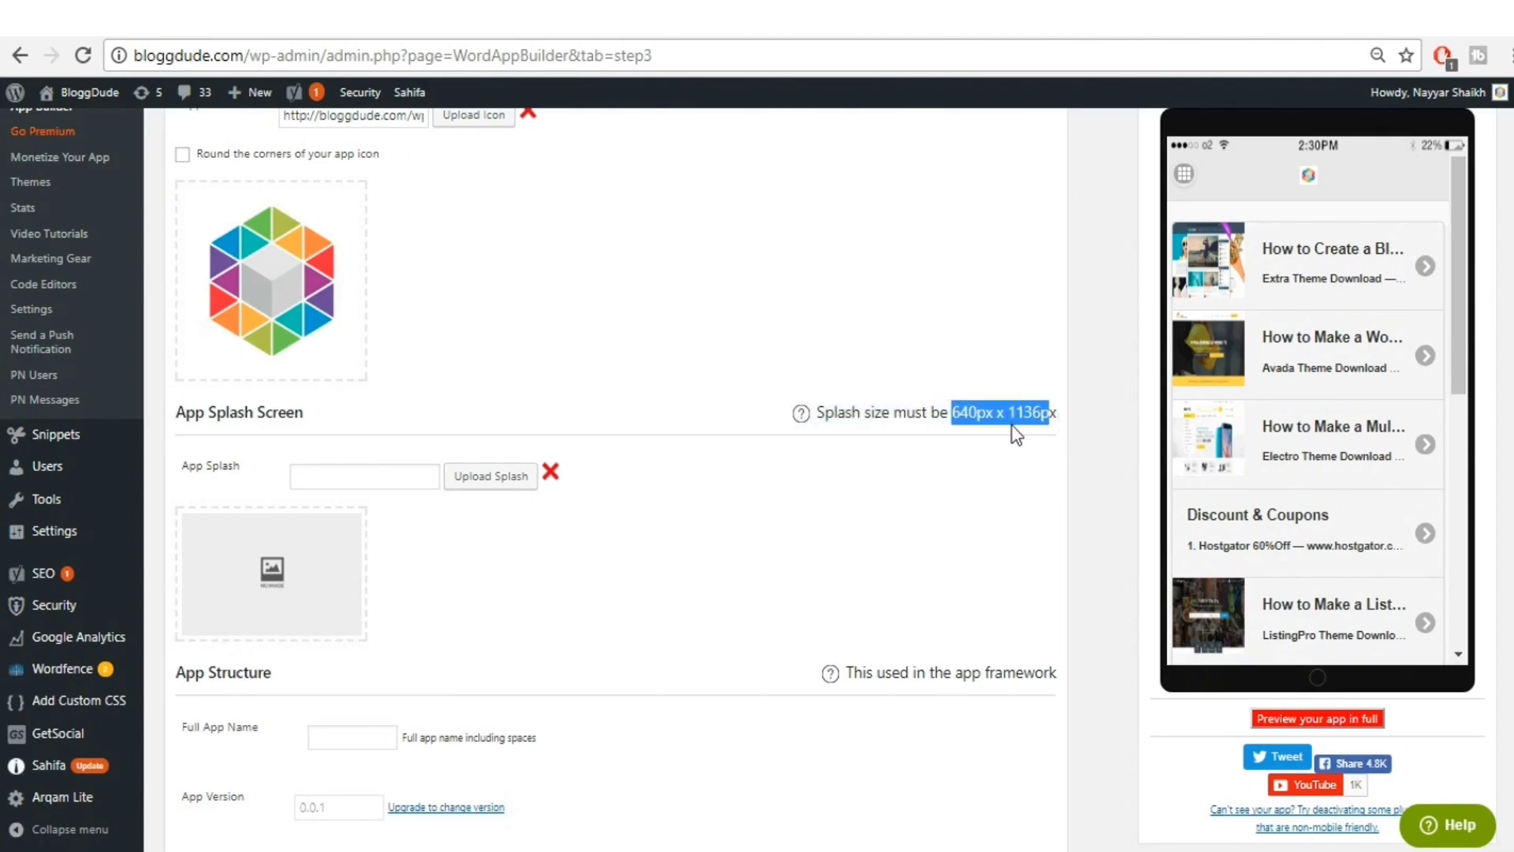
pyautogui.click(1017, 434)
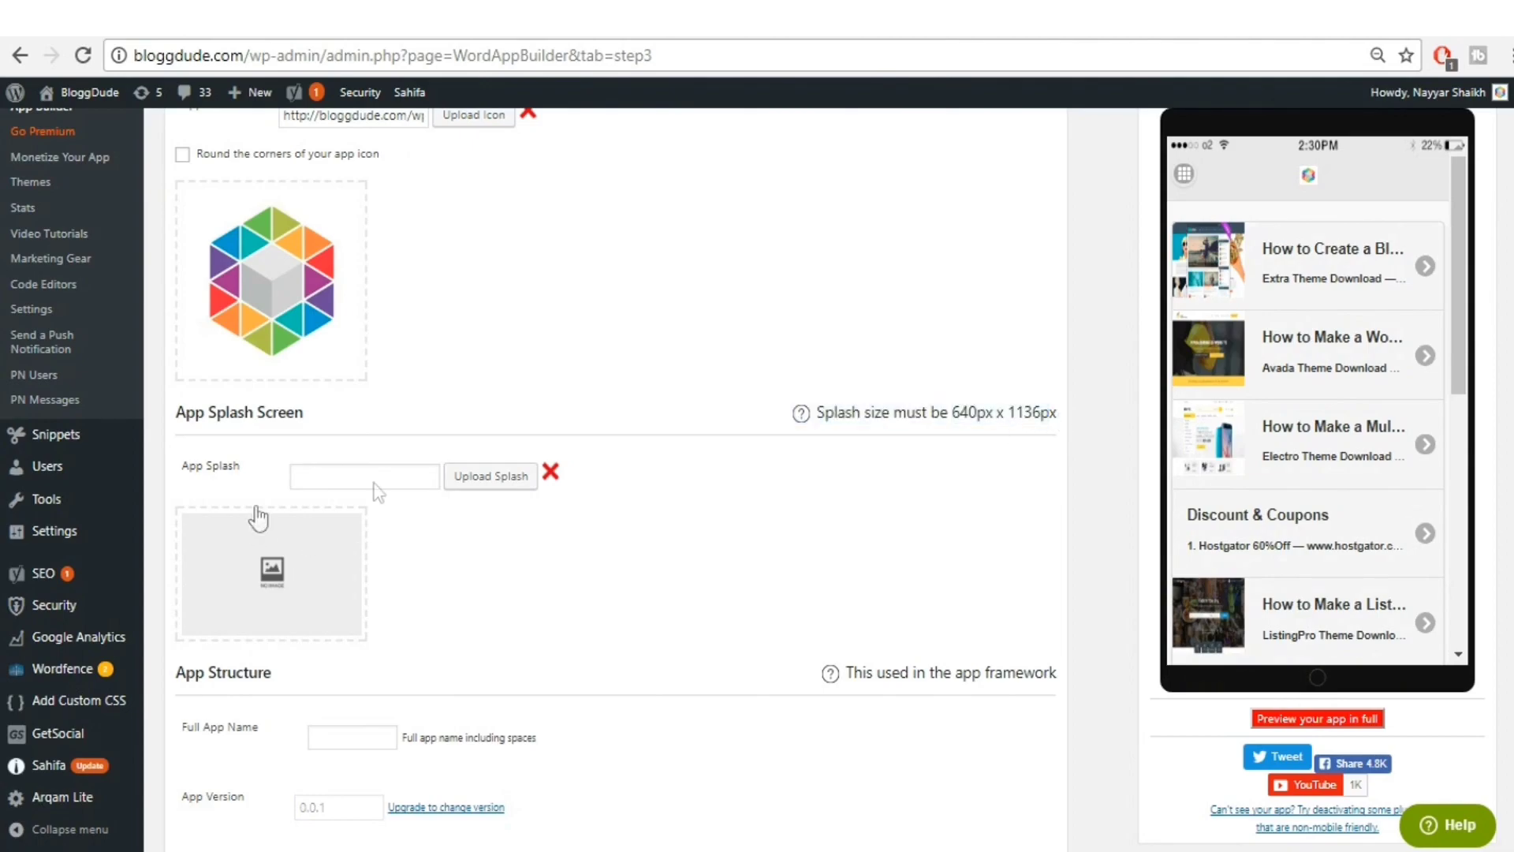
pyautogui.click(496, 482)
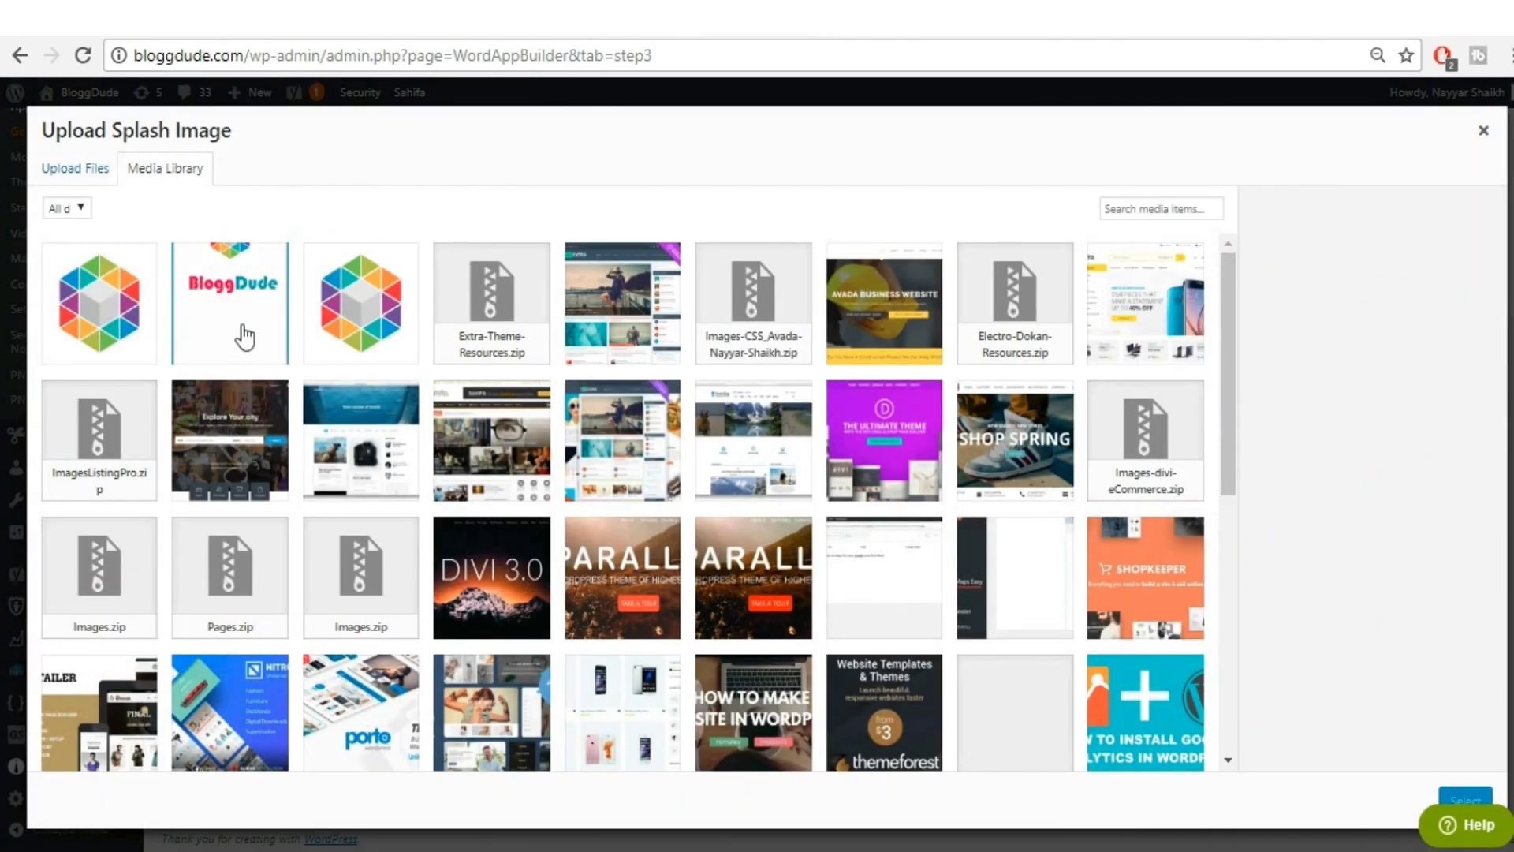
pyautogui.click(237, 331)
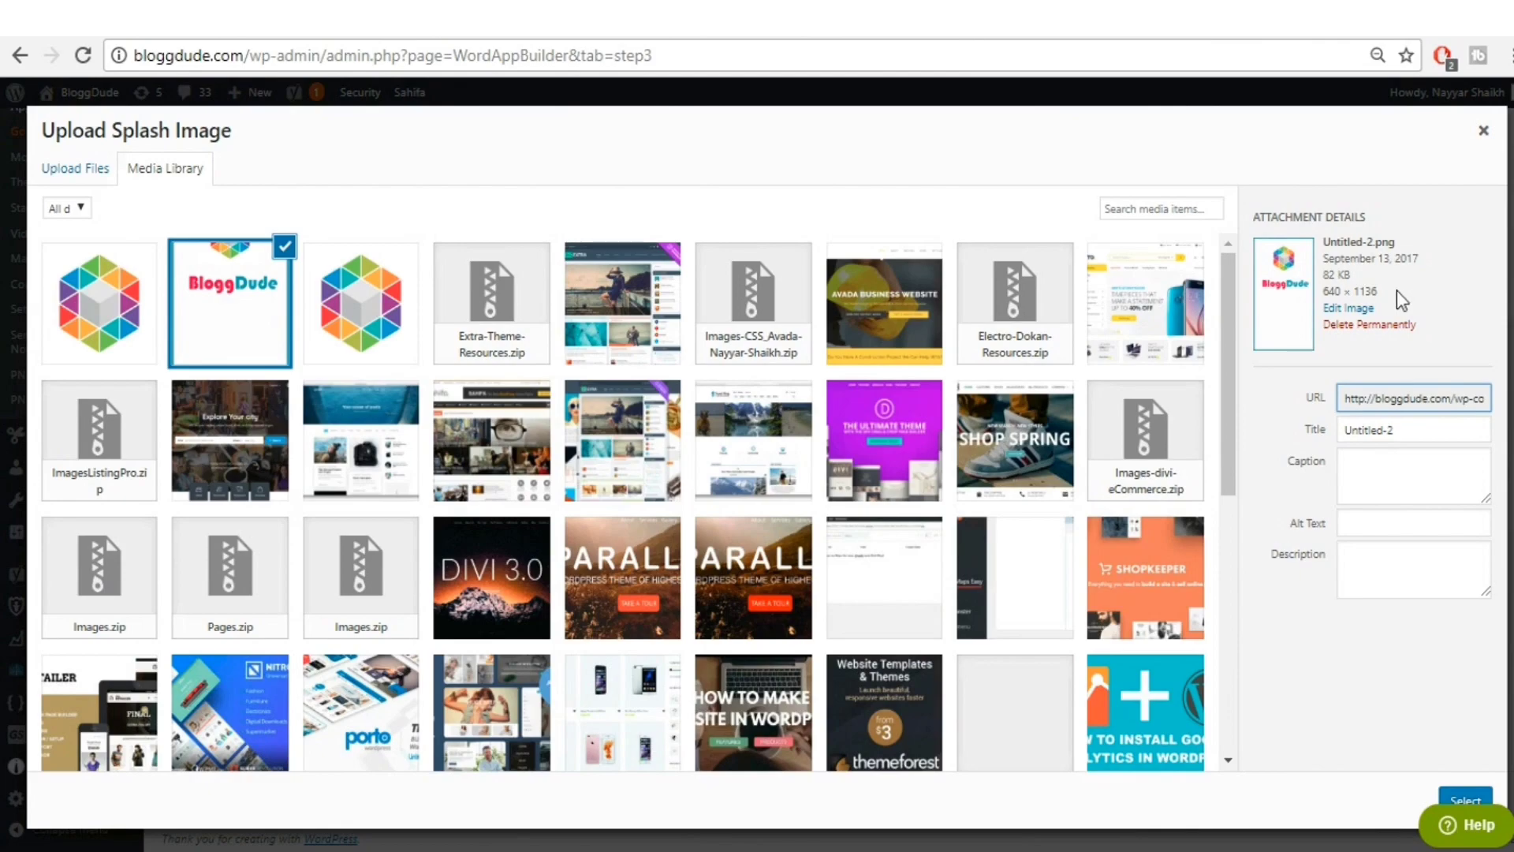
pyautogui.click(1467, 800)
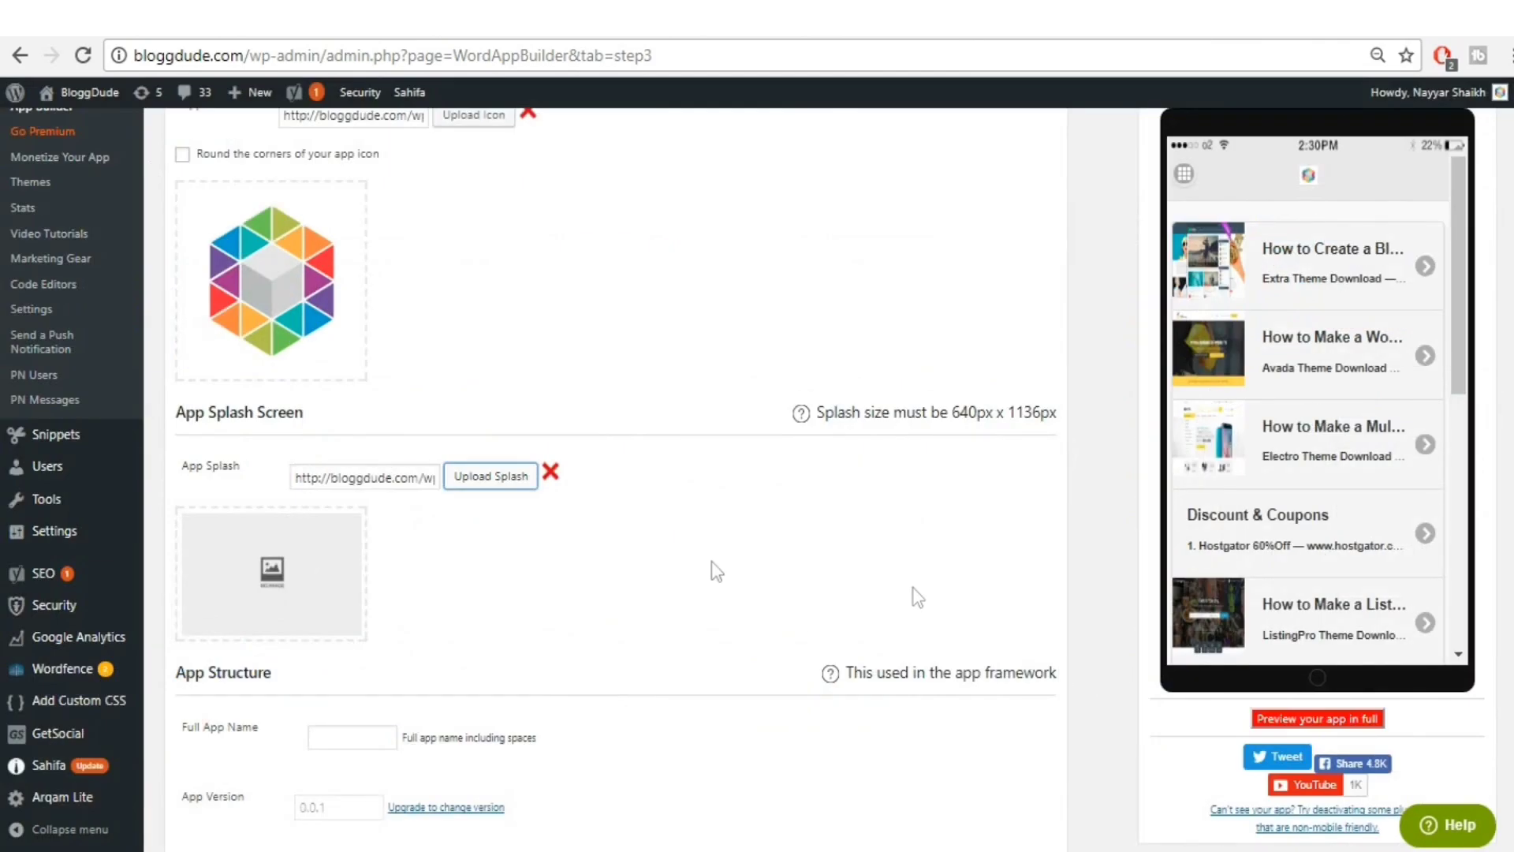
pyautogui.scroll(-3, 865, 532)
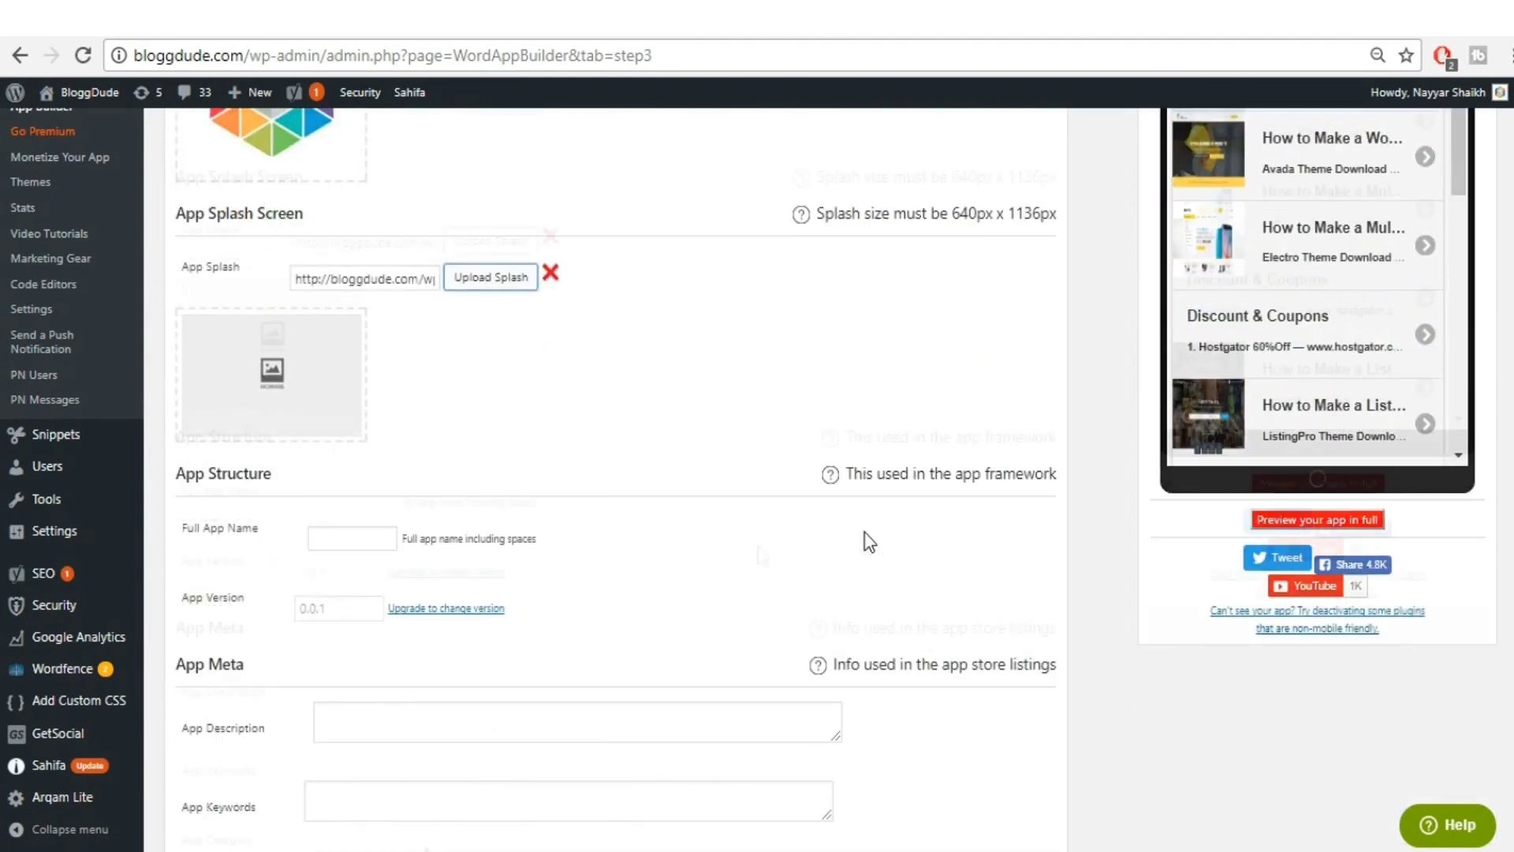
# - Enter BloggDude as the full app name, leaving the description blank
pyautogui.click(392, 502)
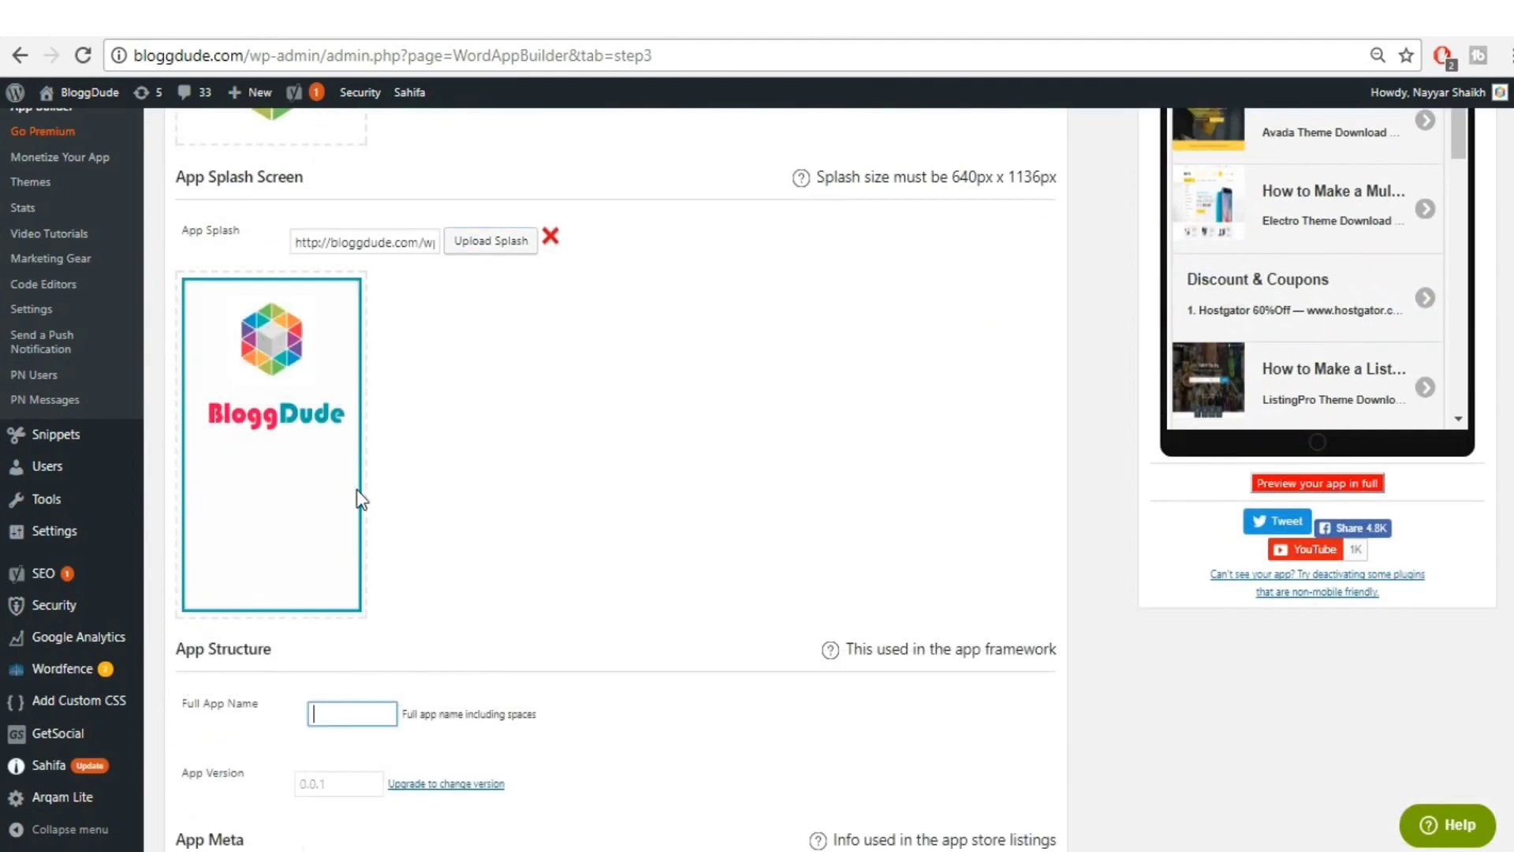
pyautogui.scroll(-2, 816, 491)
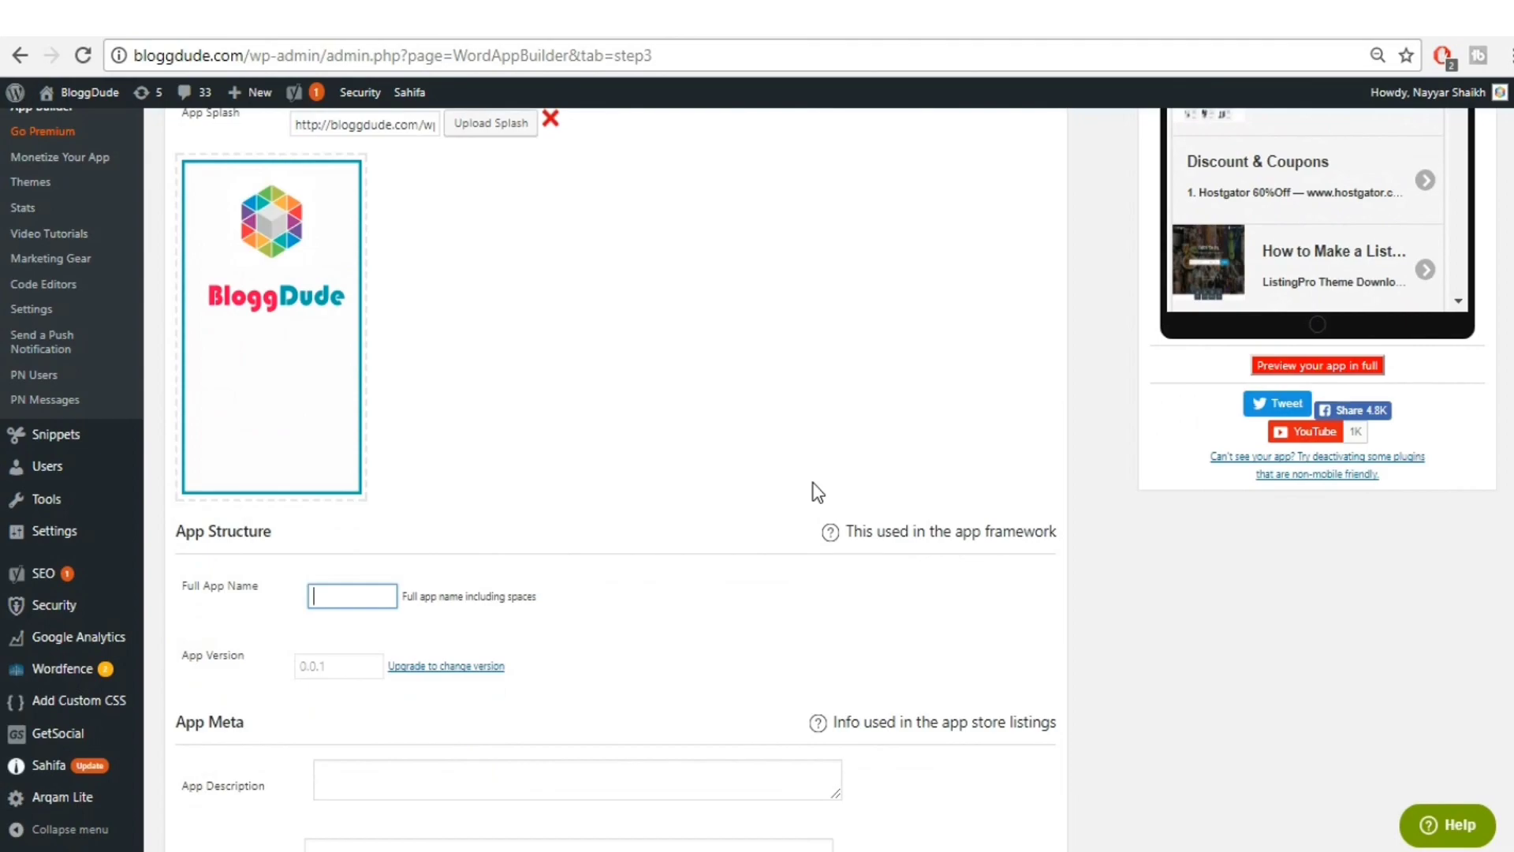
pyautogui.write('BloggDude')
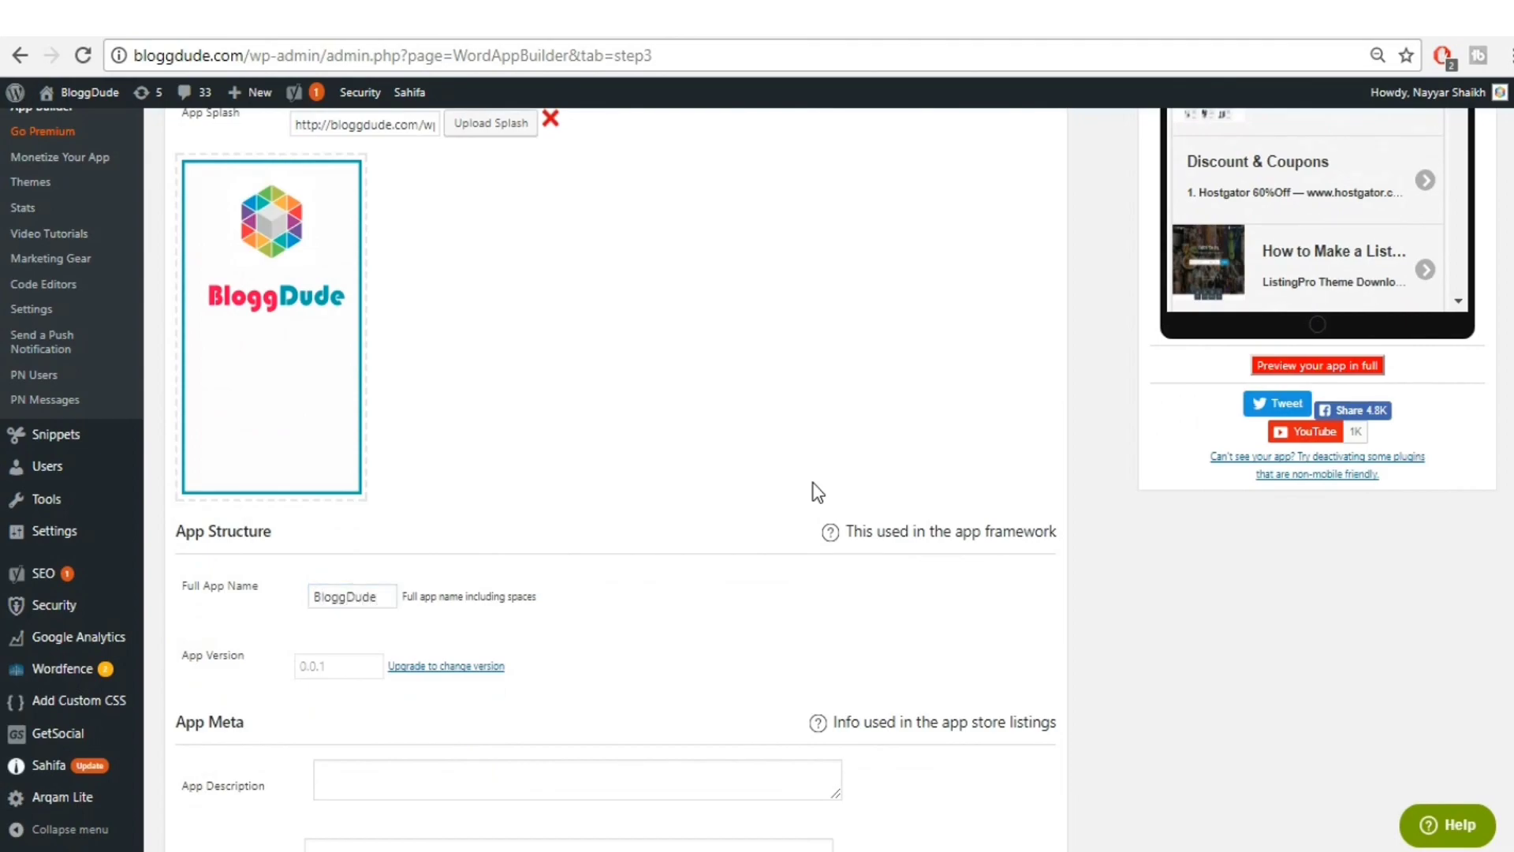
pyautogui.scroll(-3, 812, 491)
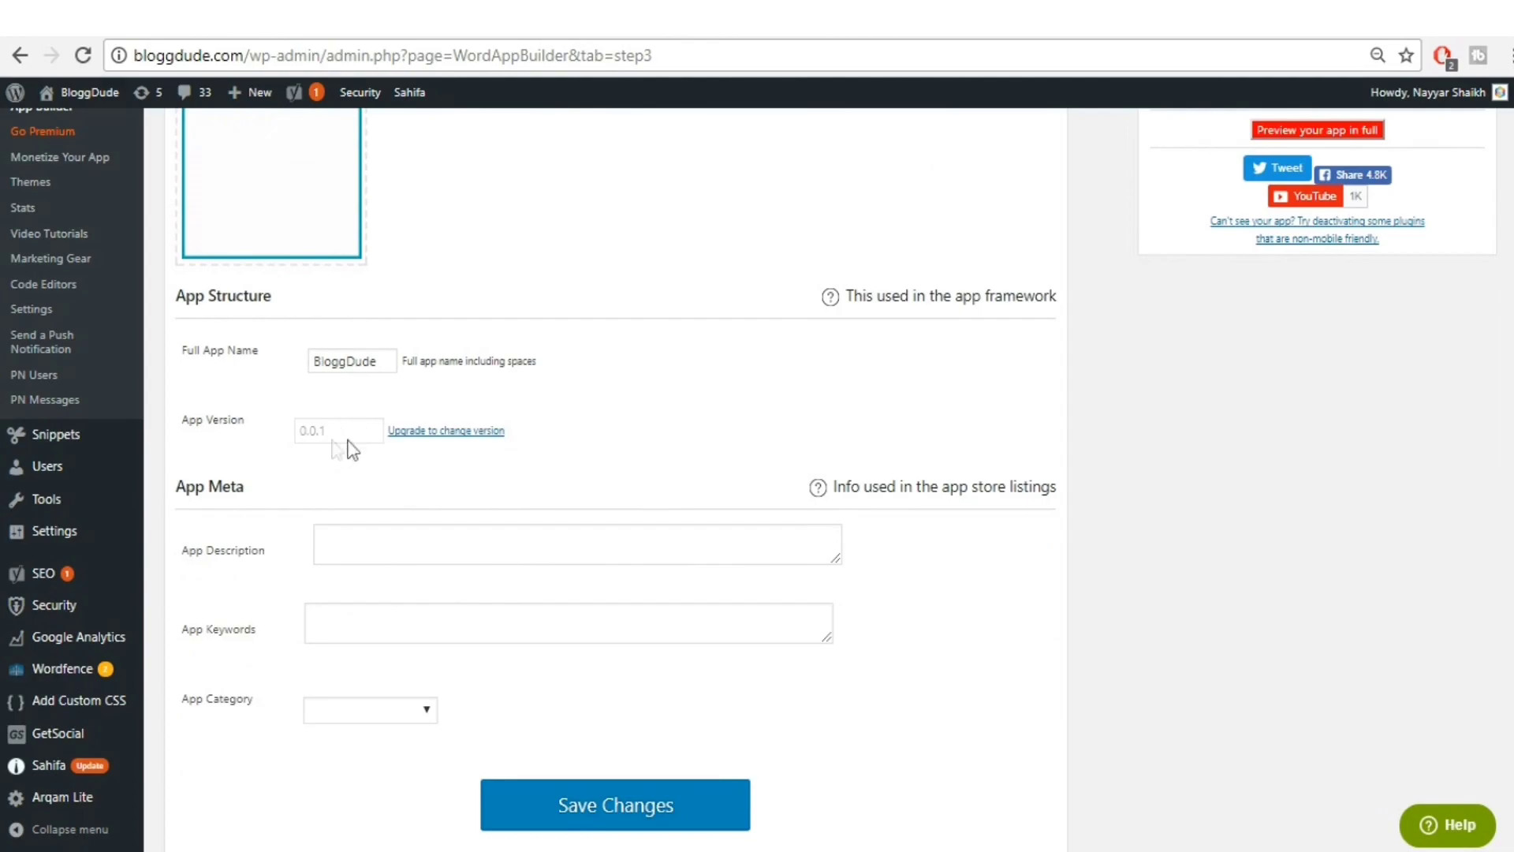
pyautogui.click(400, 551)
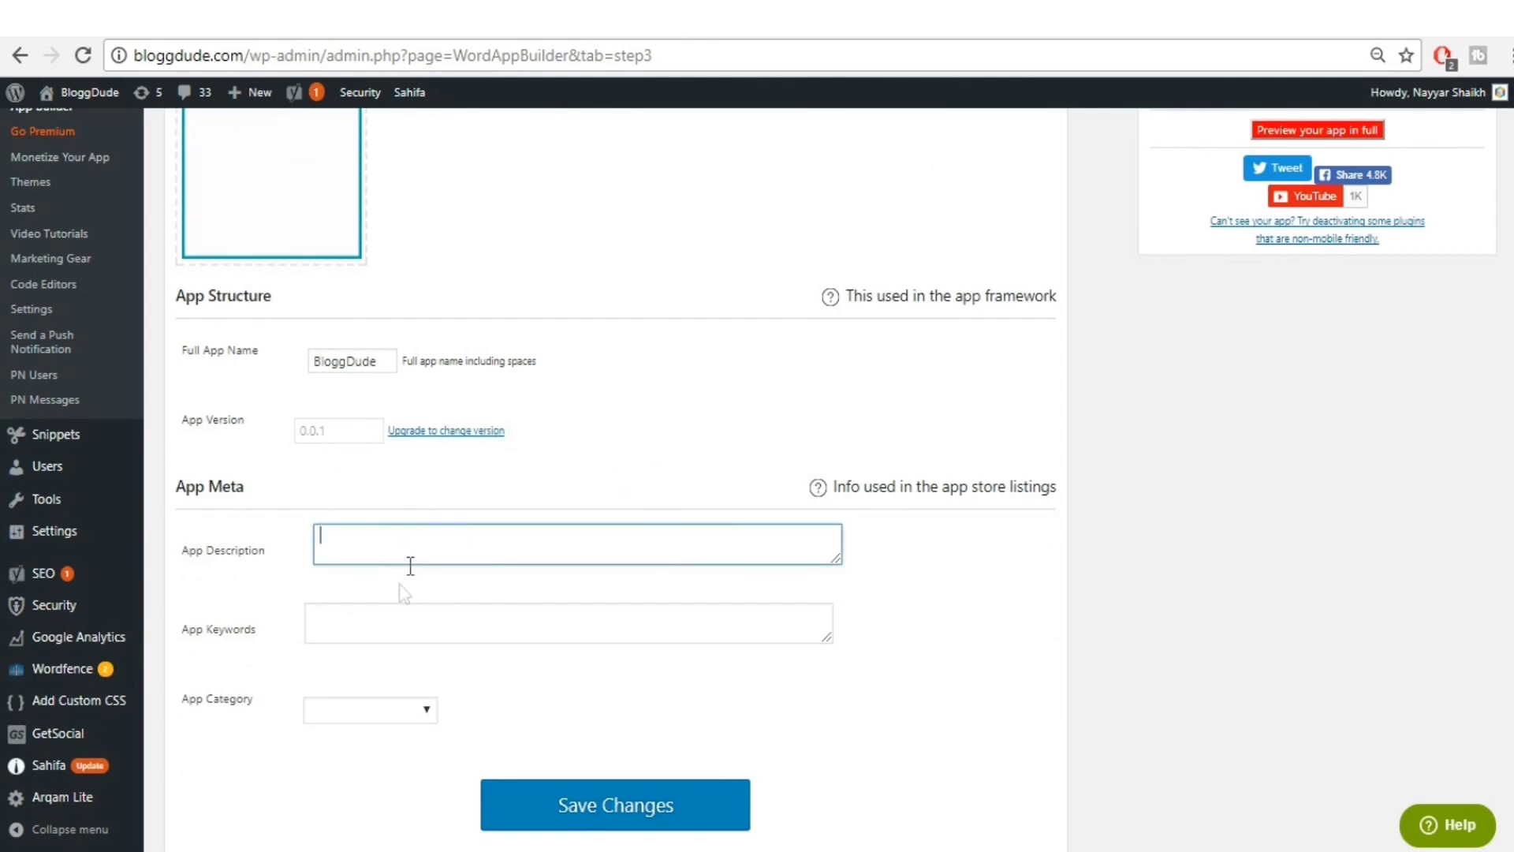
pyautogui.scroll(-2, 423, 596)
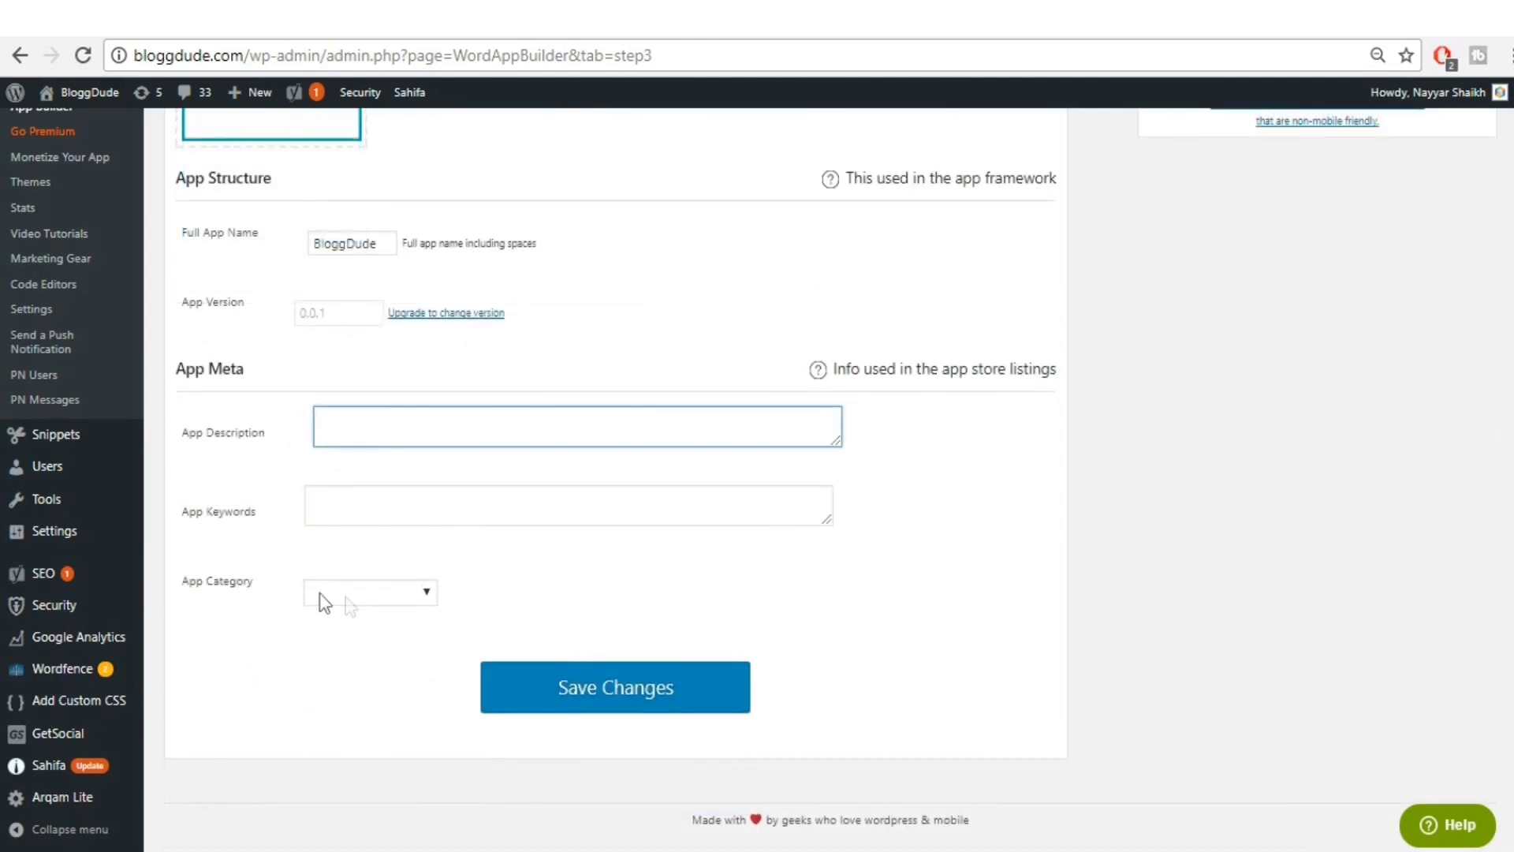
# - Set the app category to Entertainment and save the app structure settings
pyautogui.click(381, 507)
pyautogui.click(364, 603)
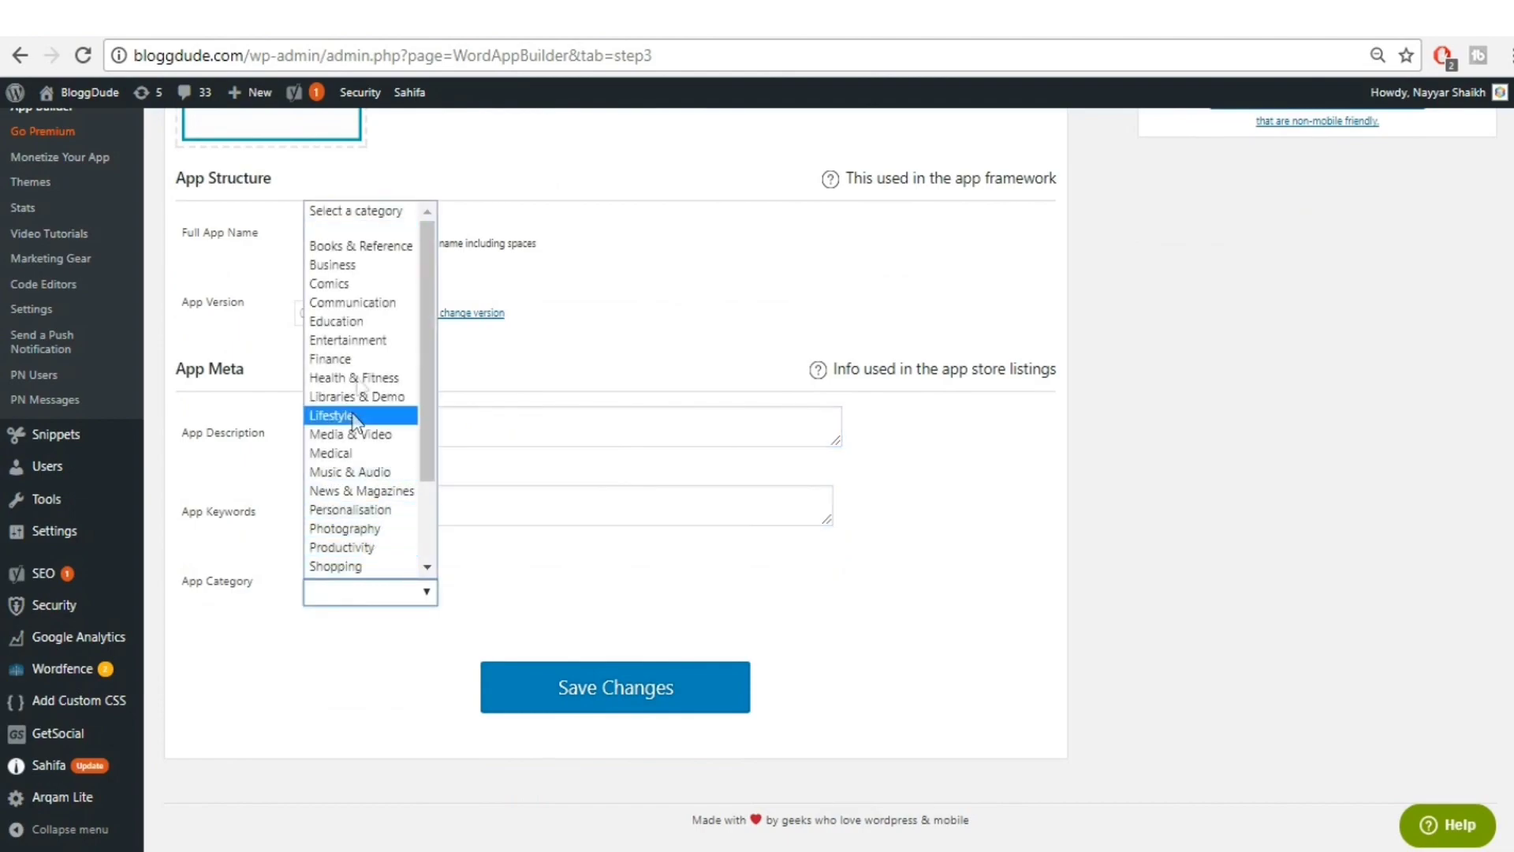
pyautogui.click(373, 340)
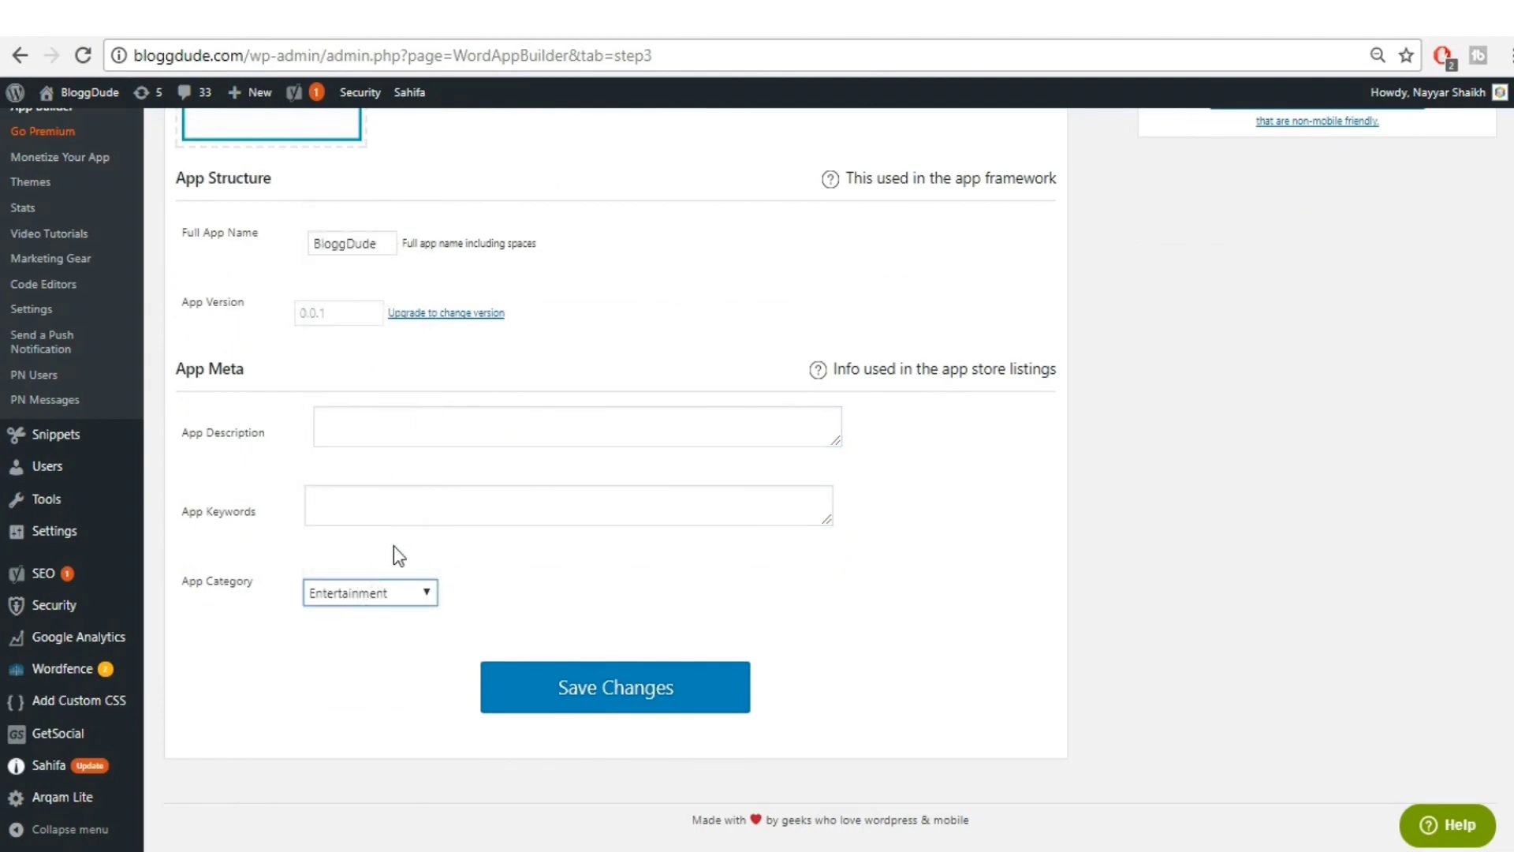
pyautogui.click(396, 543)
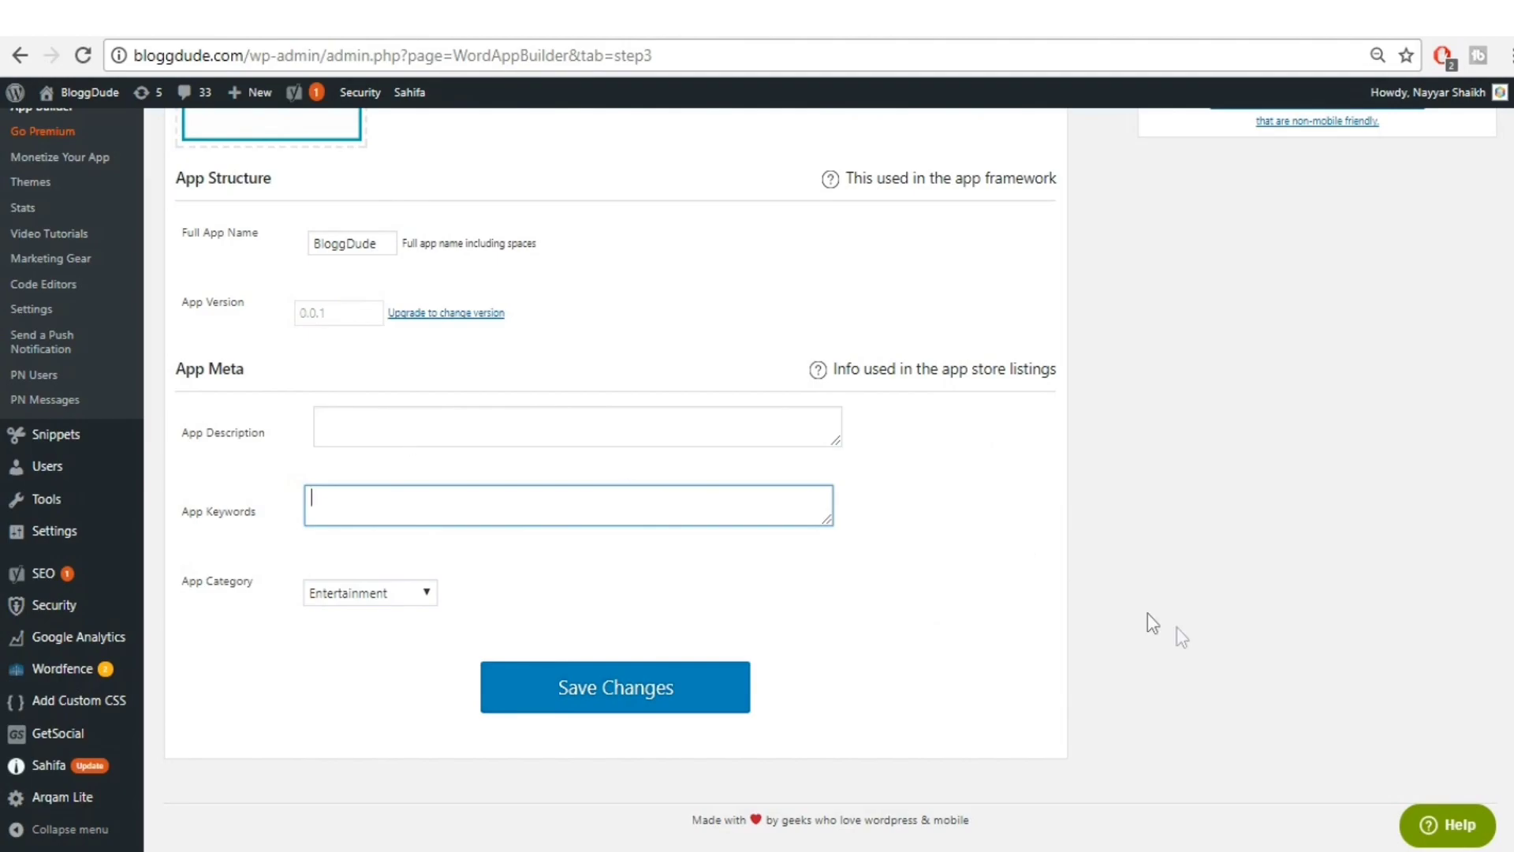
pyautogui.scroll(5, 1177, 627)
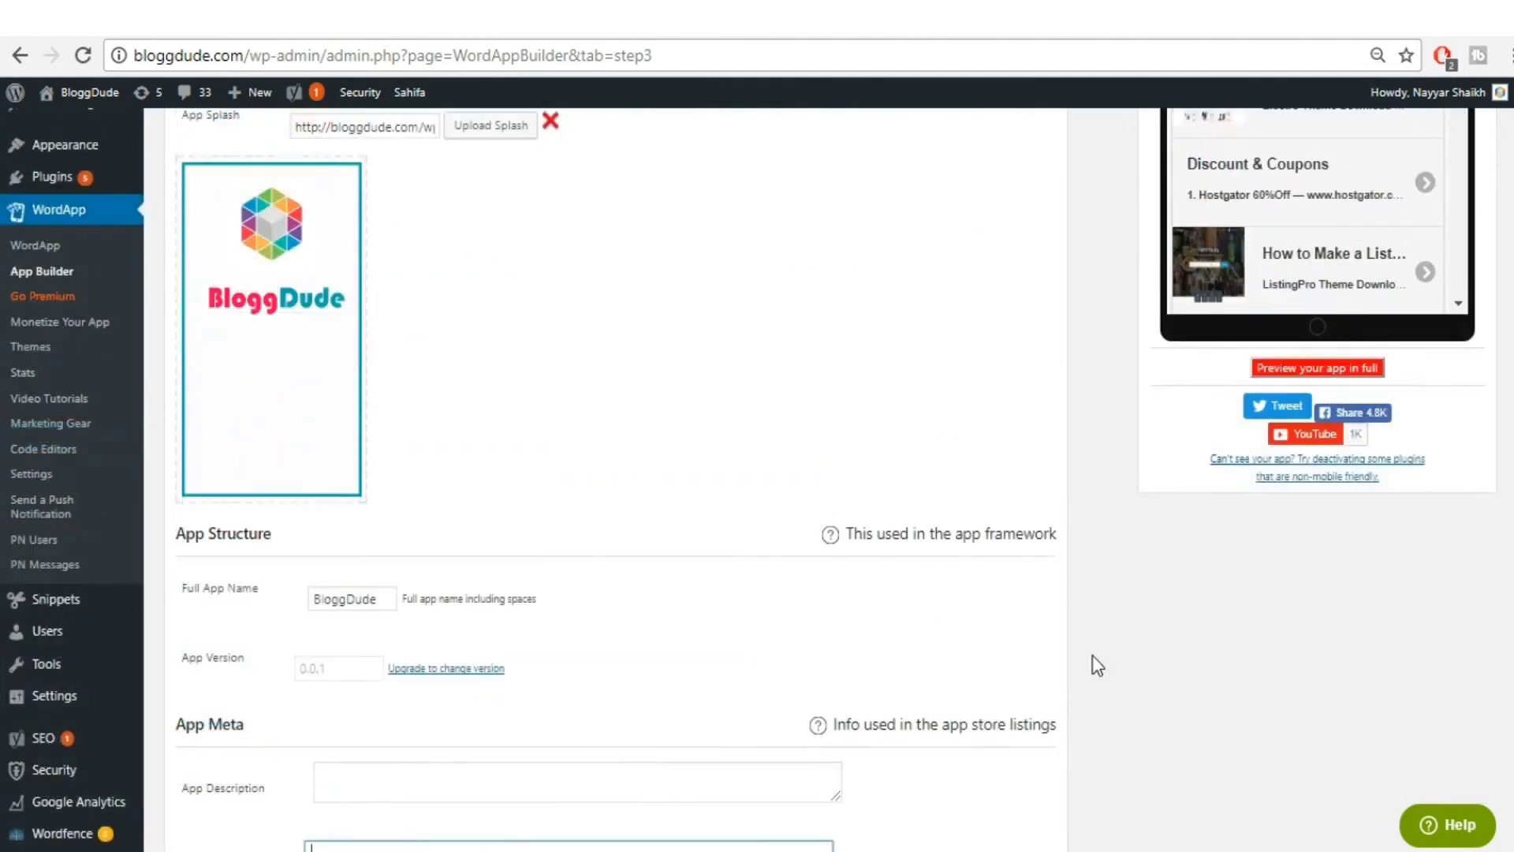
pyautogui.scroll(-5, 1096, 665)
pyautogui.click(602, 706)
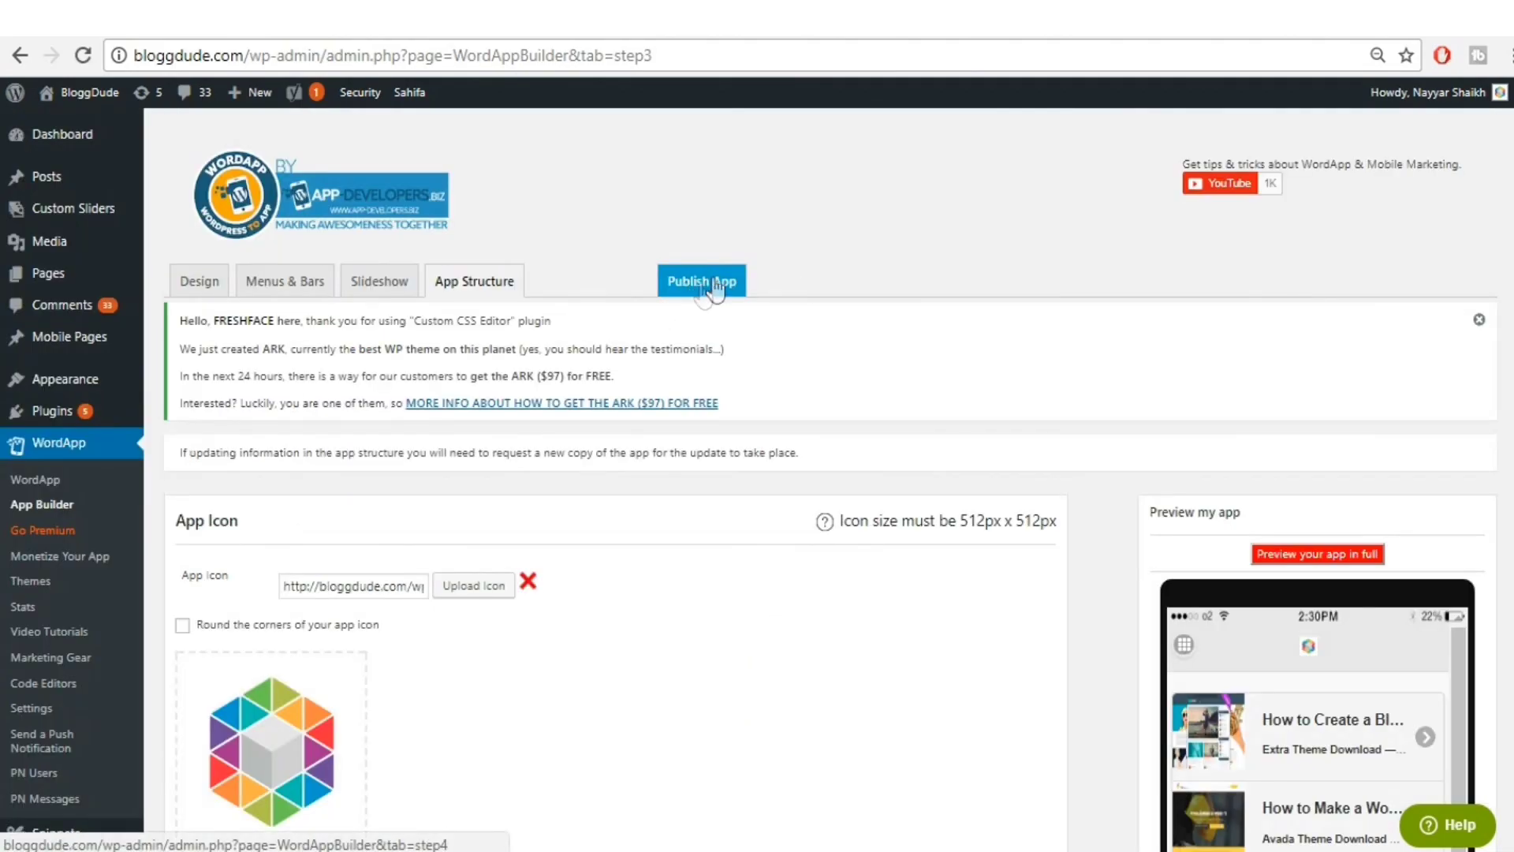
# - Request free Android publishing of the BloggDude app and acknowledge the confirmation alert
pyautogui.scroll(-5, 824, 552)
pyautogui.scroll(5, 750, 408)
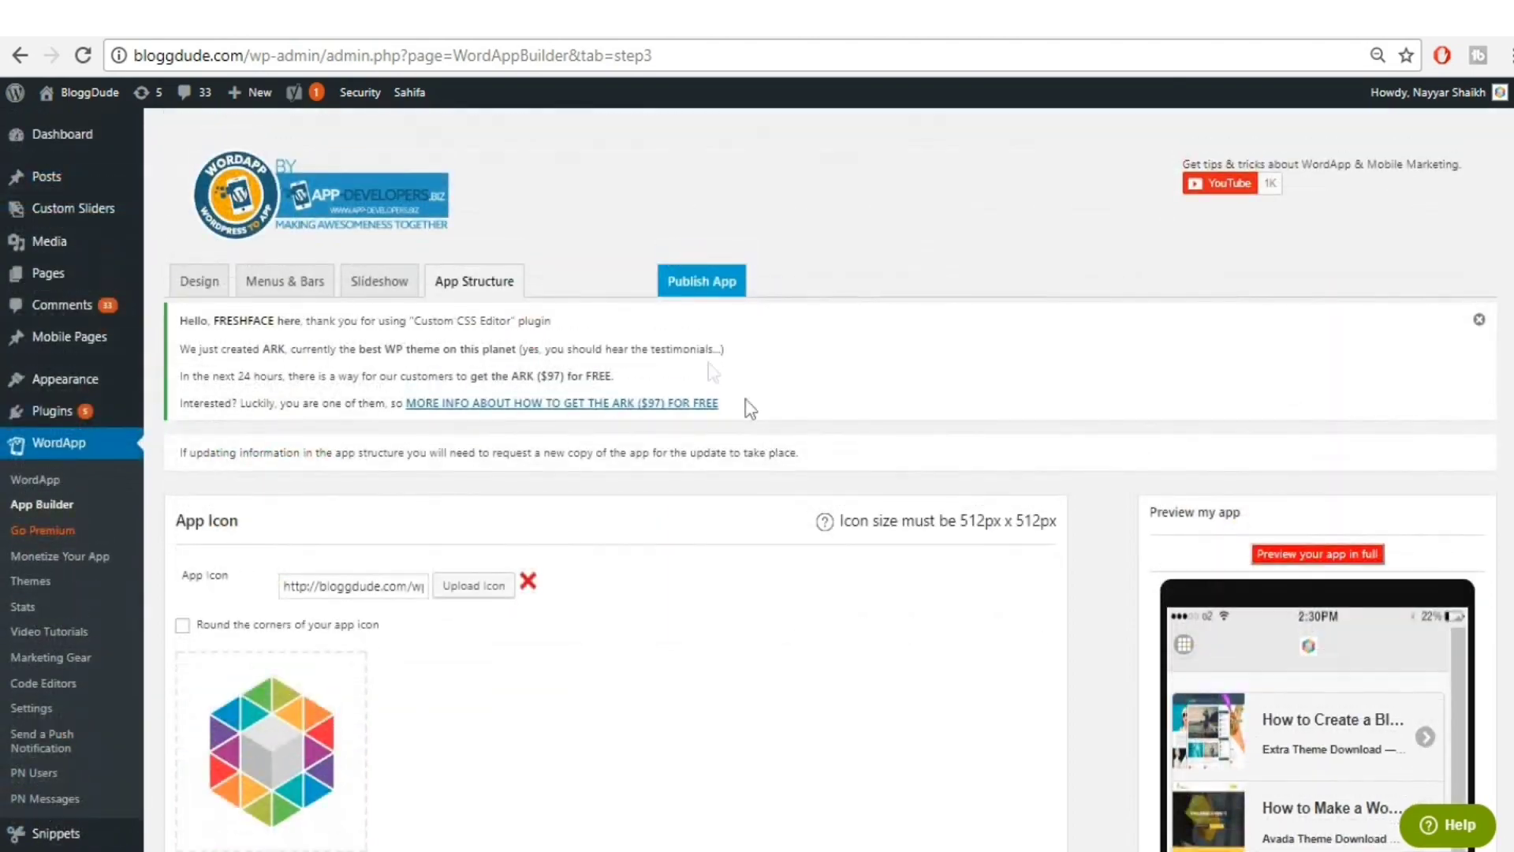
pyautogui.click(698, 289)
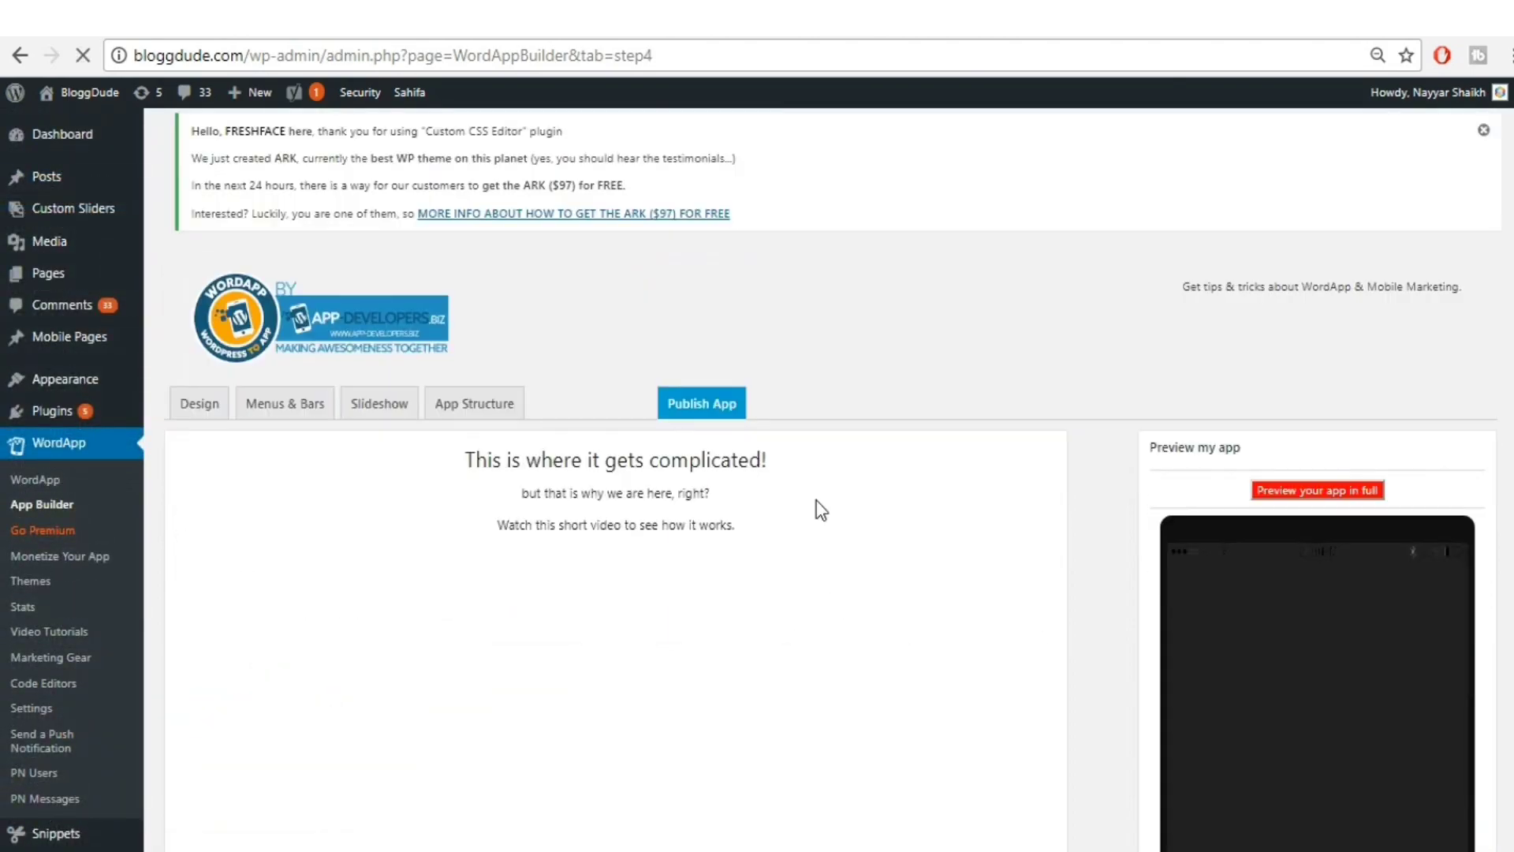
pyautogui.scroll(-5, 817, 500)
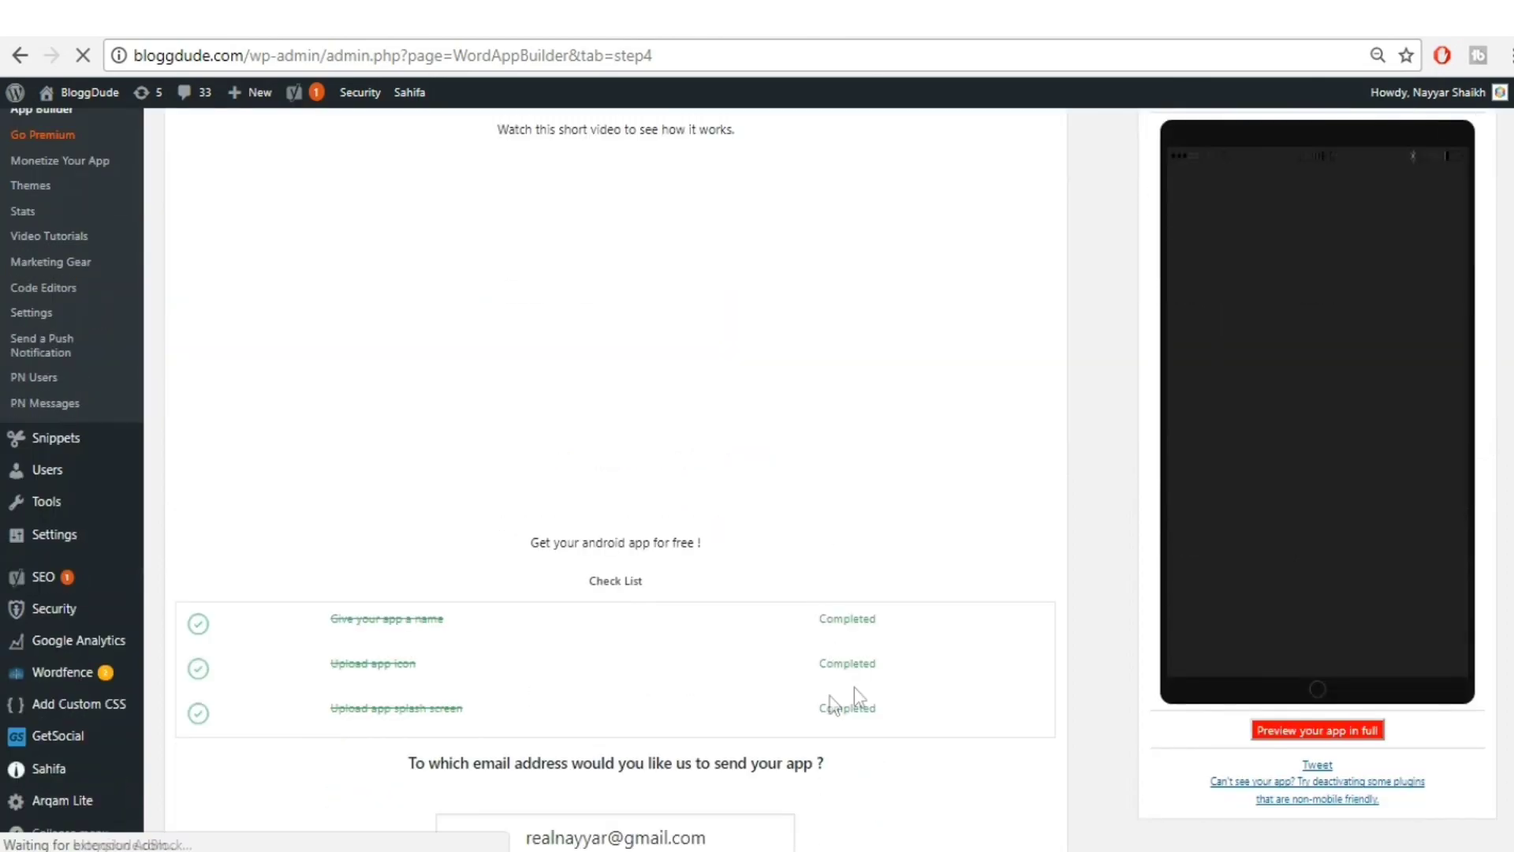
pyautogui.scroll(-4, 902, 717)
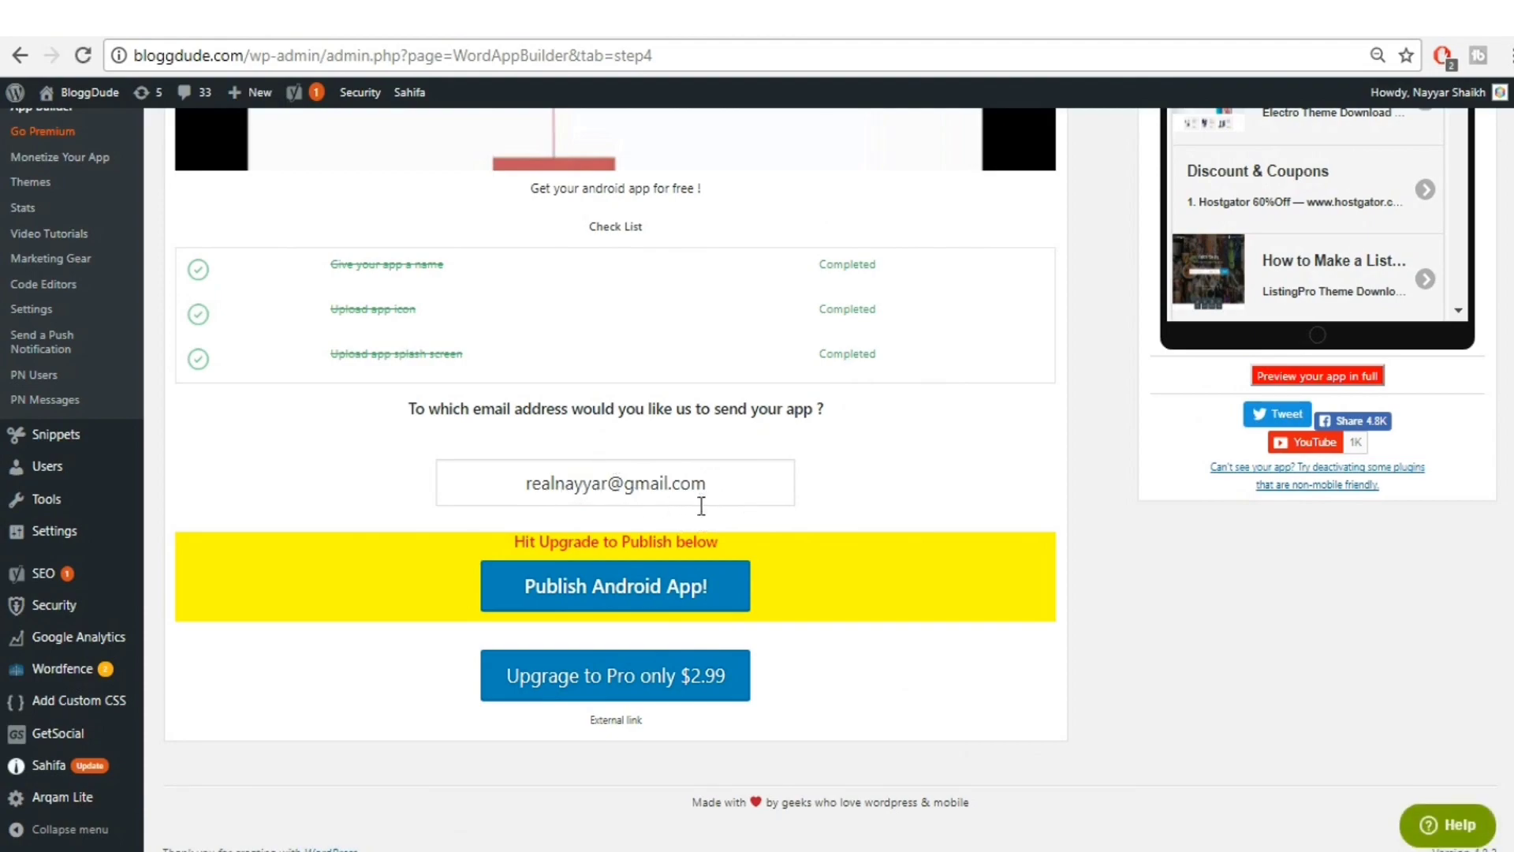
pyautogui.click(597, 604)
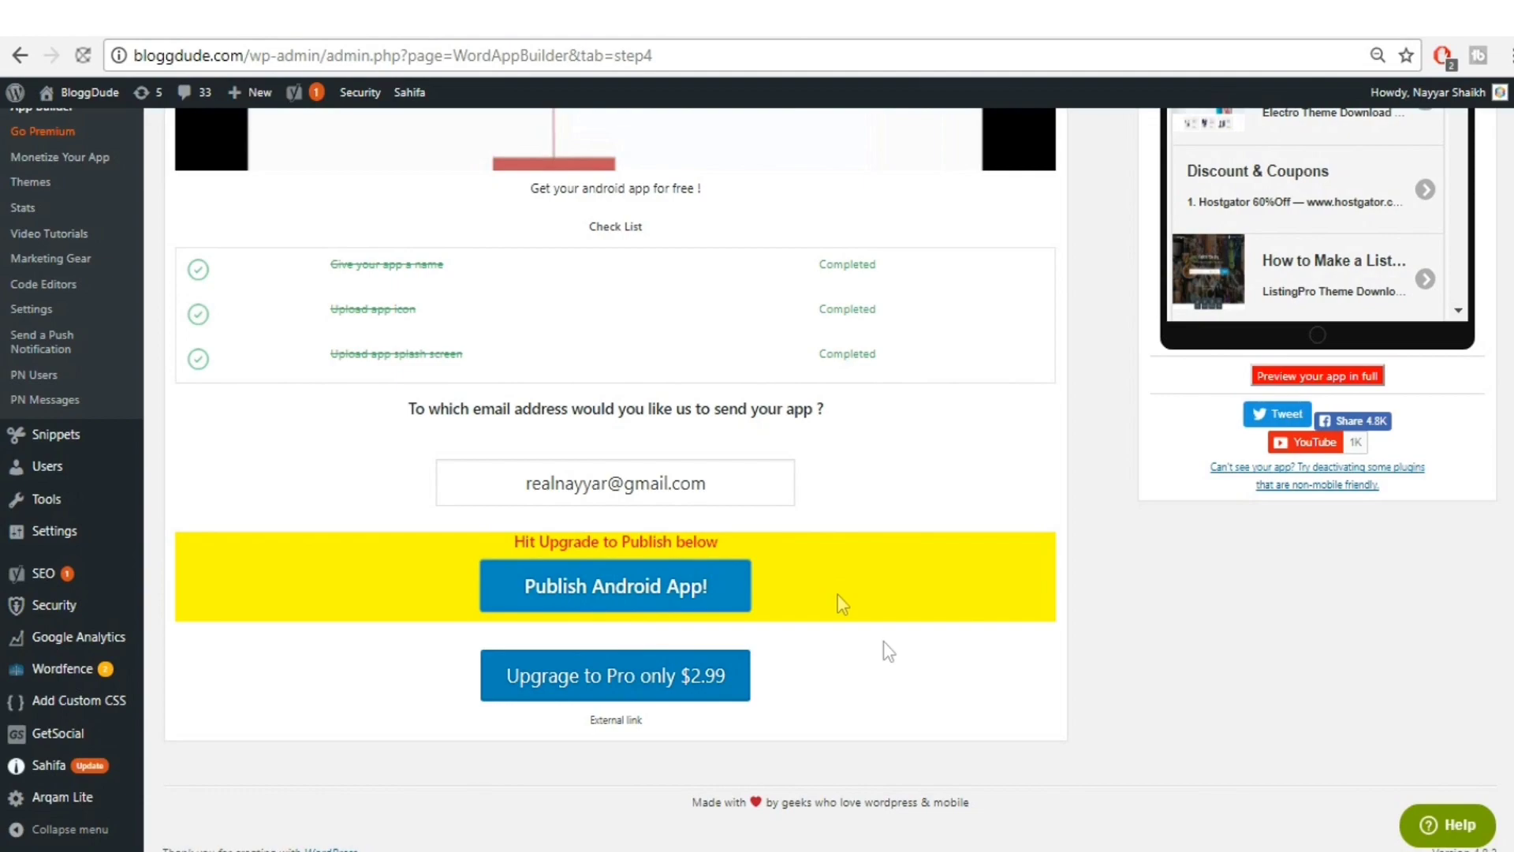
pyautogui.click(963, 265)
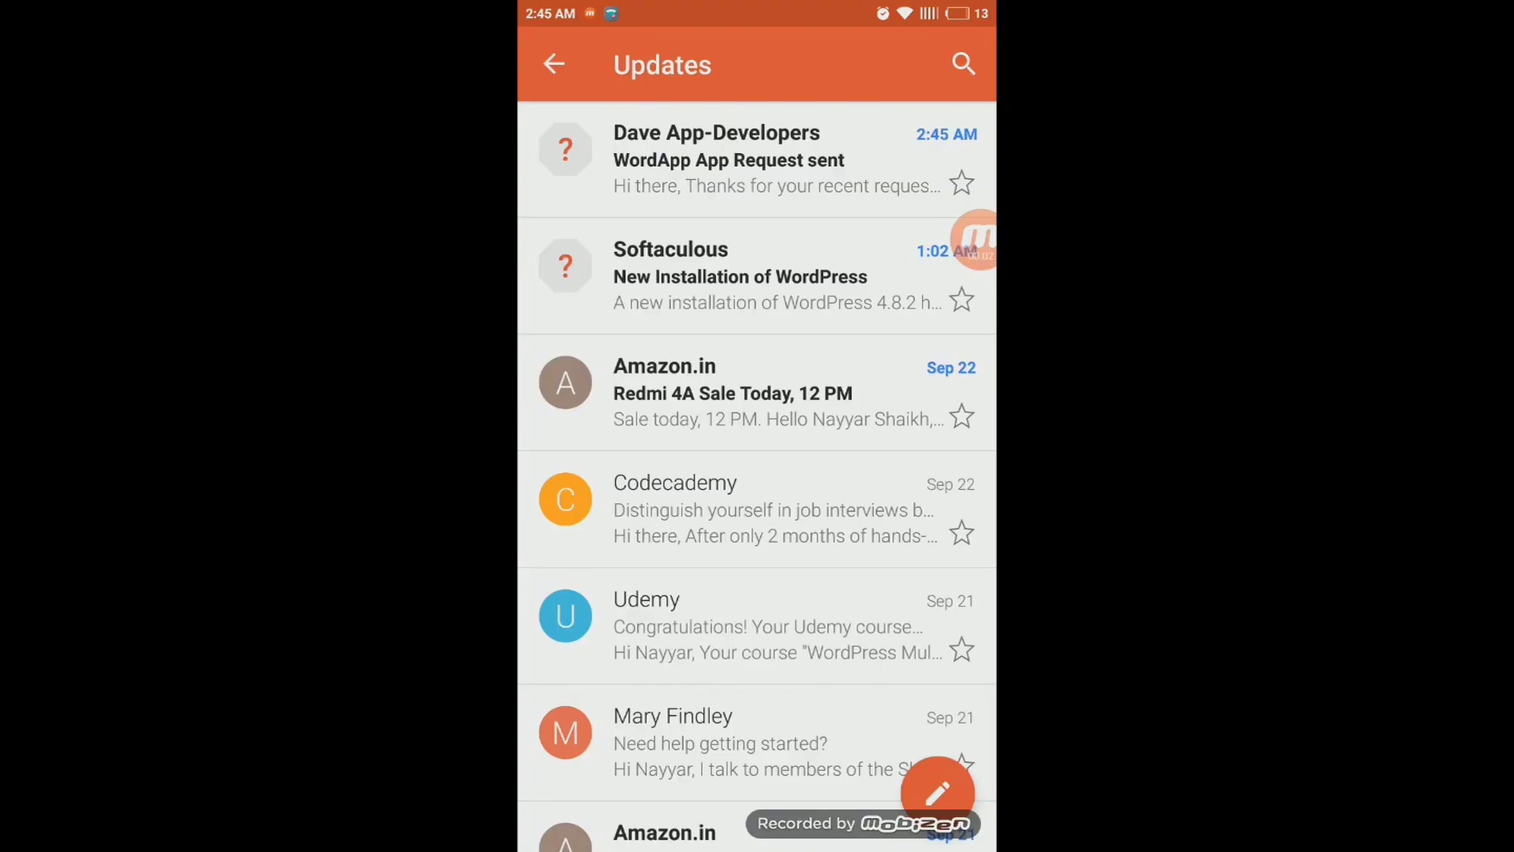
# - Open and read the WordApp 'App Request sent' confirmation email
pyautogui.click(757, 159)
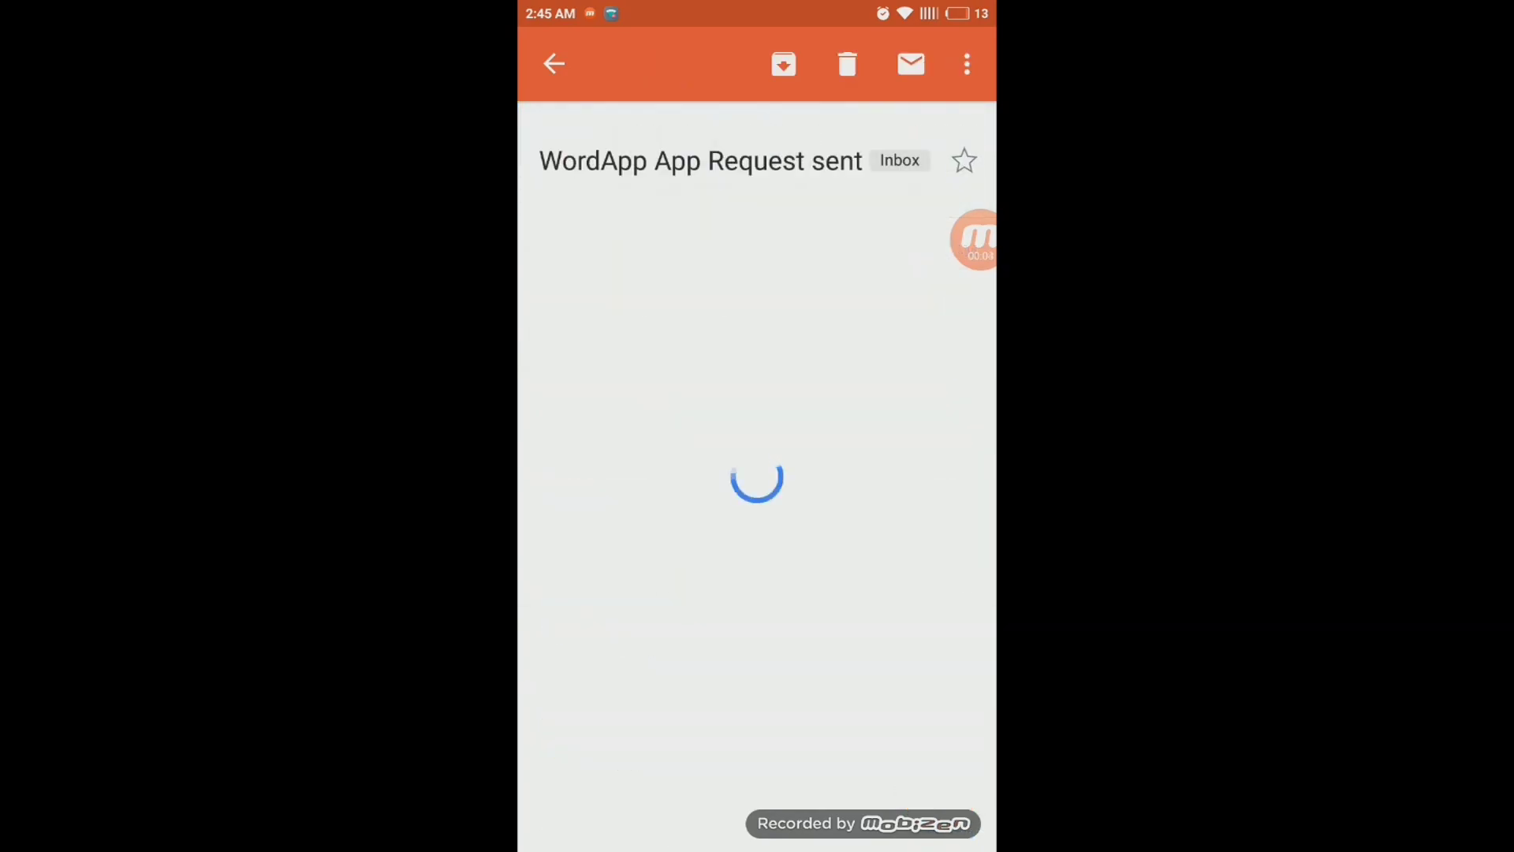
pyautogui.scroll(-3, 757, 473)
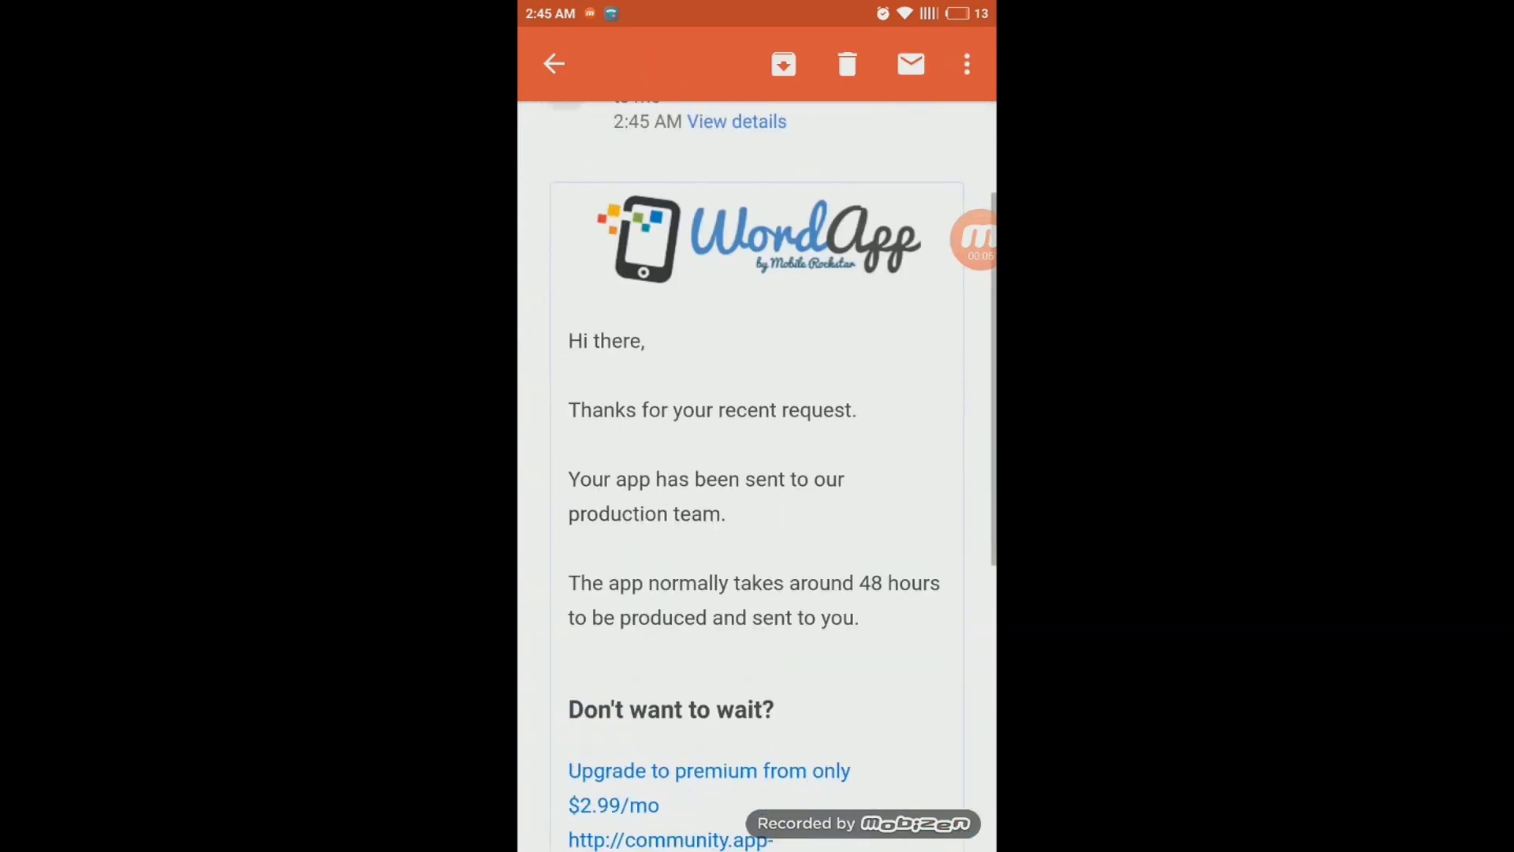
pyautogui.scroll(-2, 757, 474)
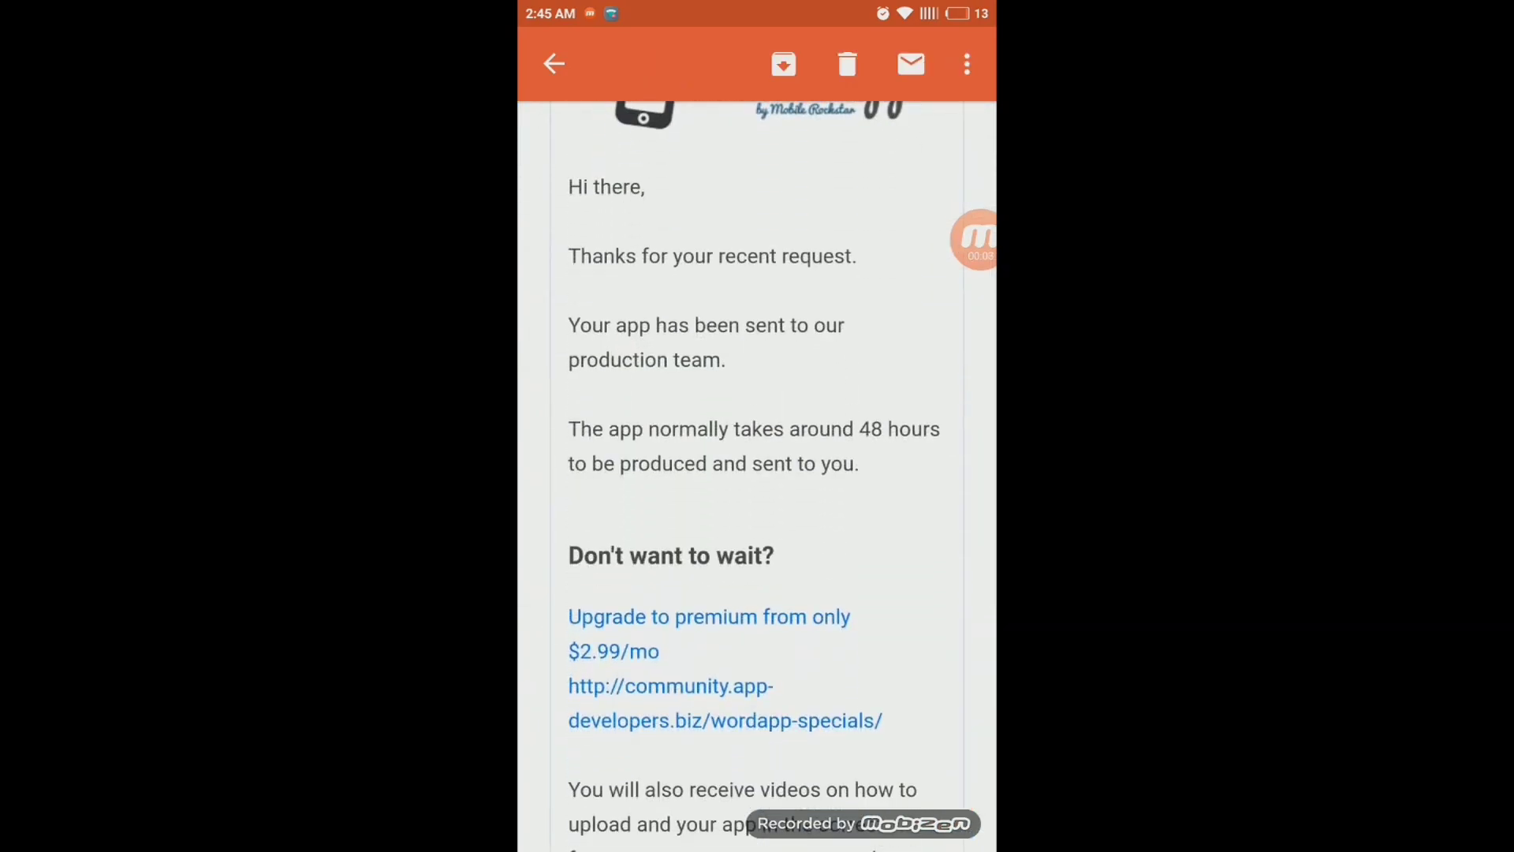
pyautogui.scroll(-5, 757, 473)
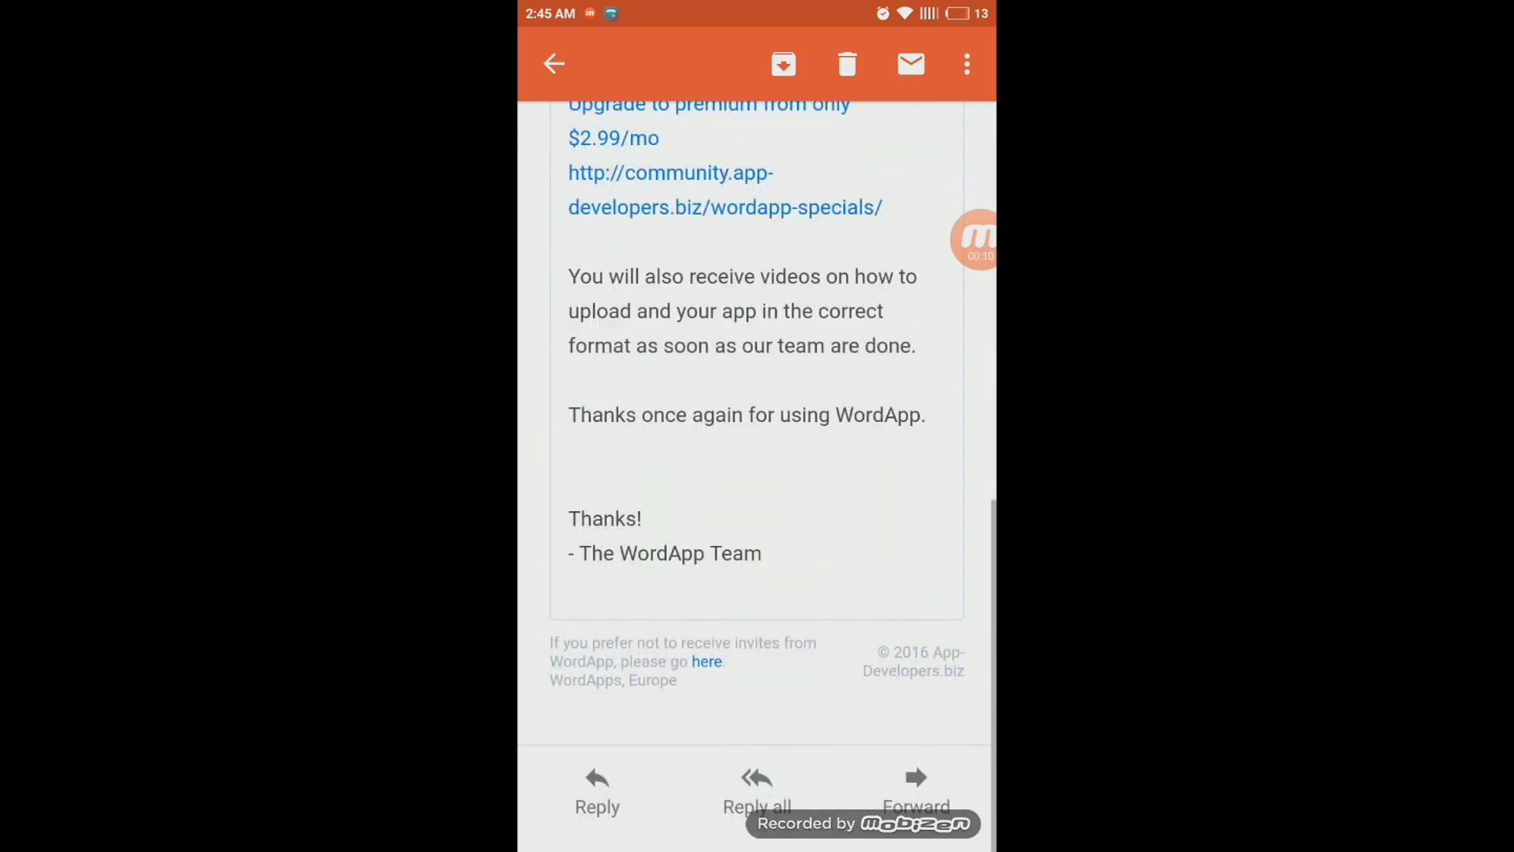
pyautogui.scroll(10, 758, 474)
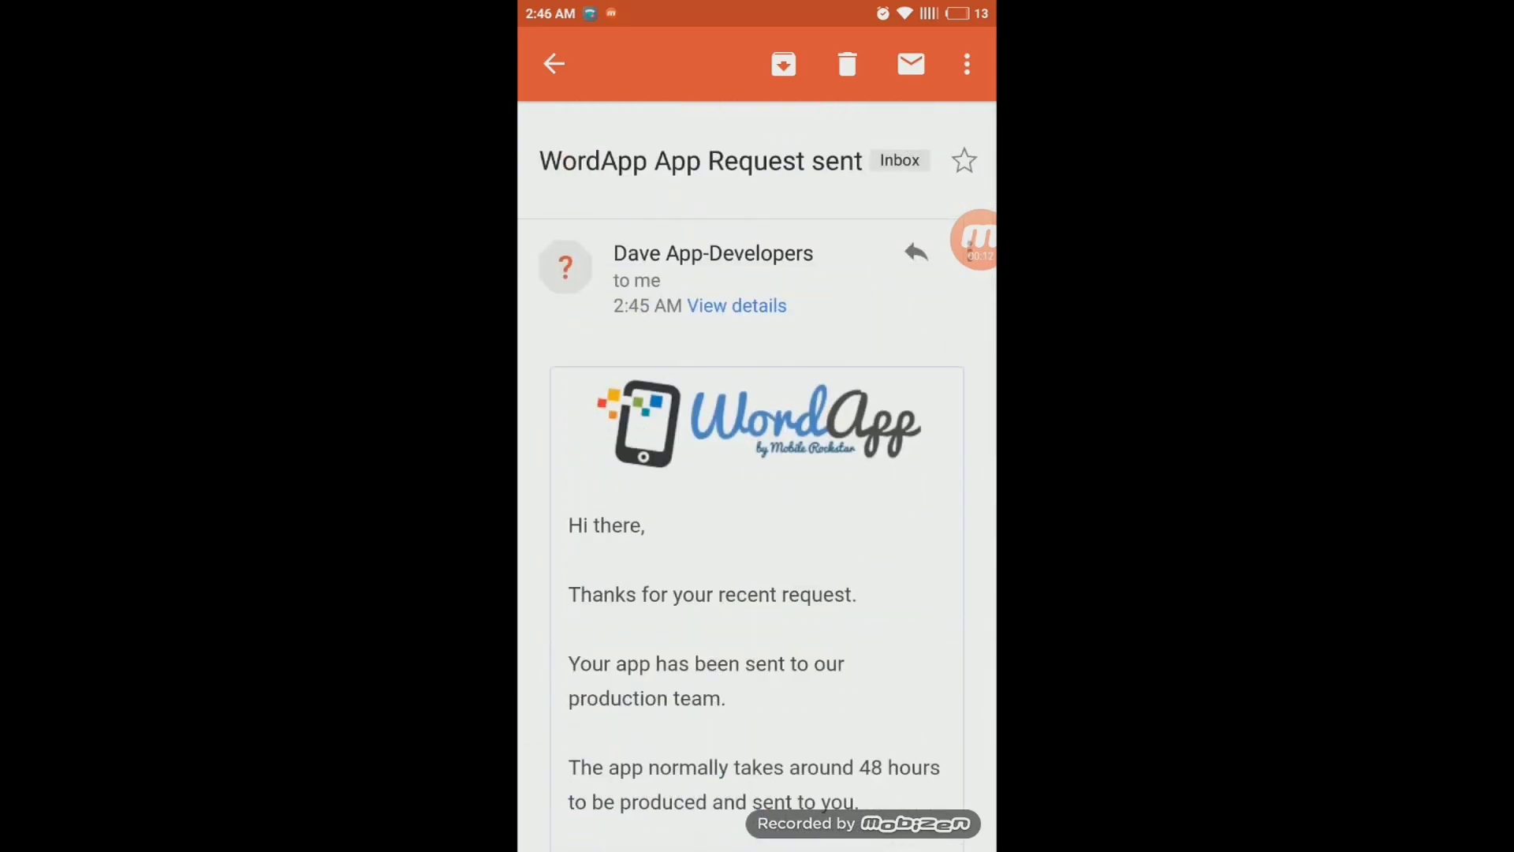
# - Return to the inbox and scroll down to the earlier 'Your mobile app is ready' email
pyautogui.click(554, 63)
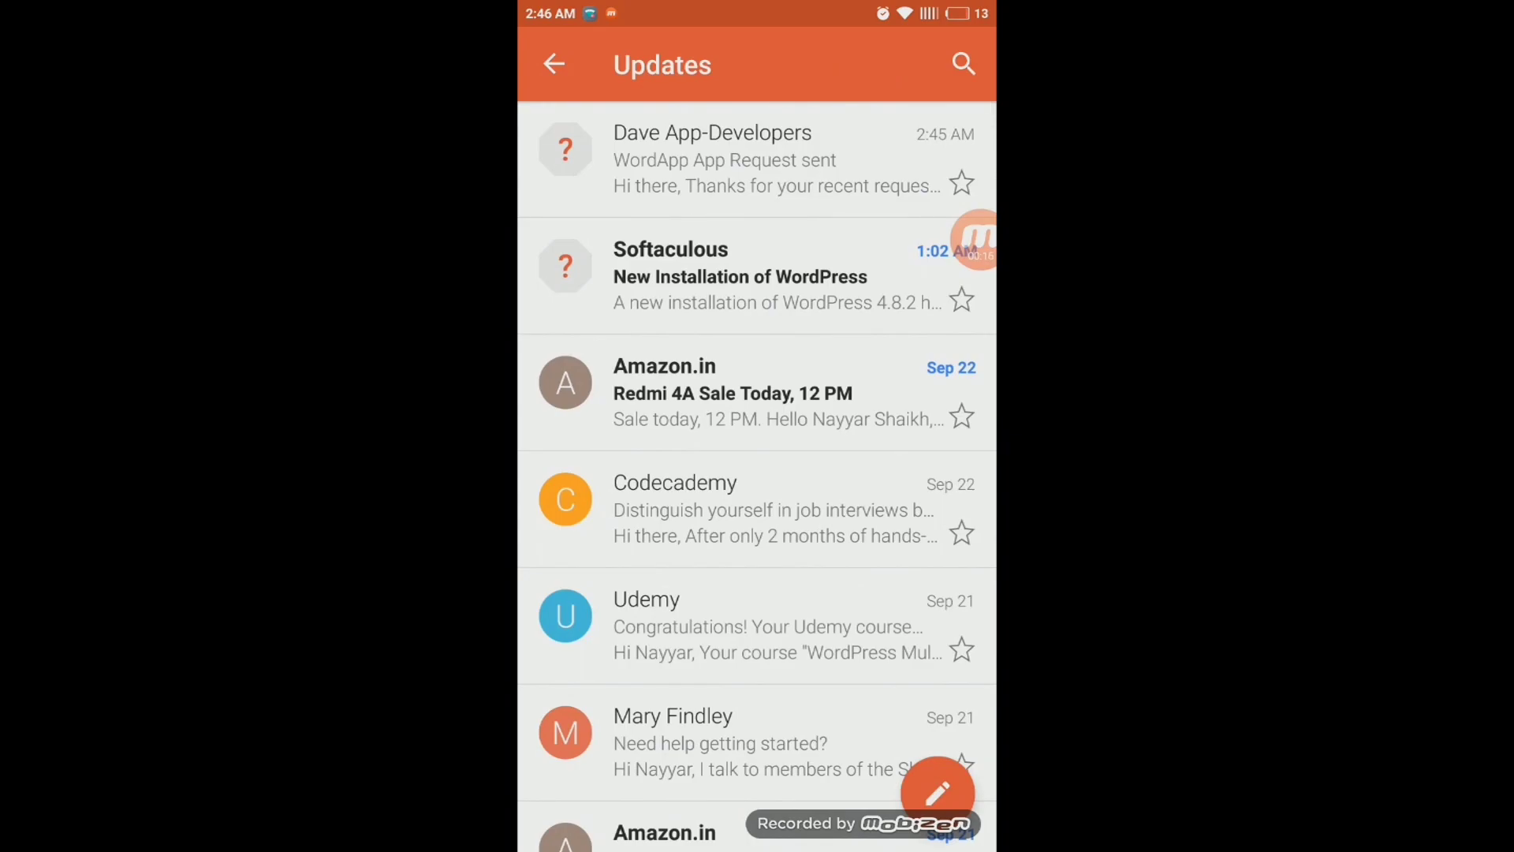
pyautogui.scroll(-10, 757, 473)
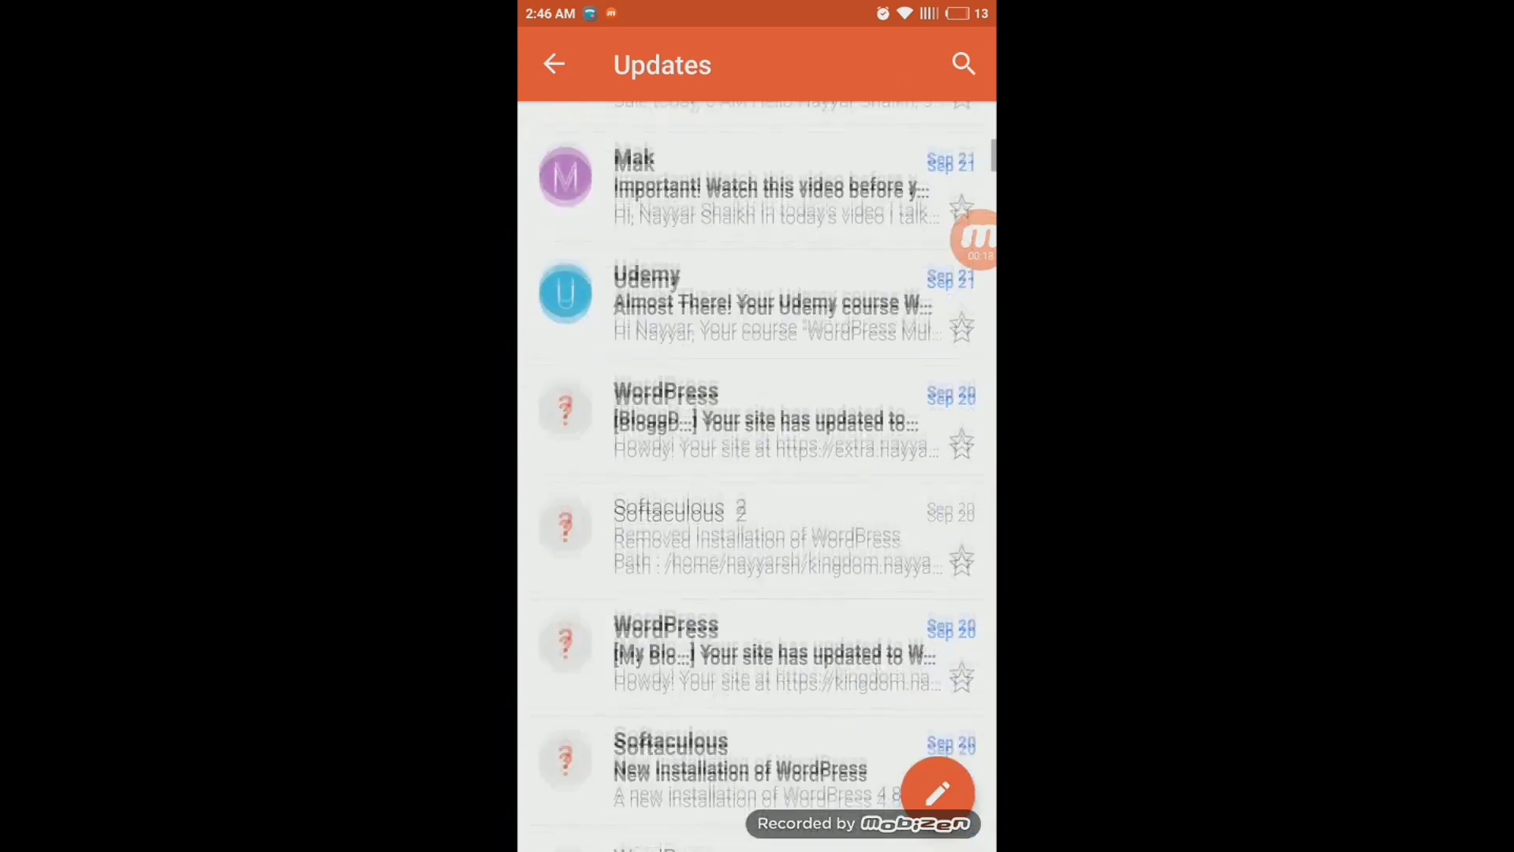
pyautogui.scroll(-7, 758, 473)
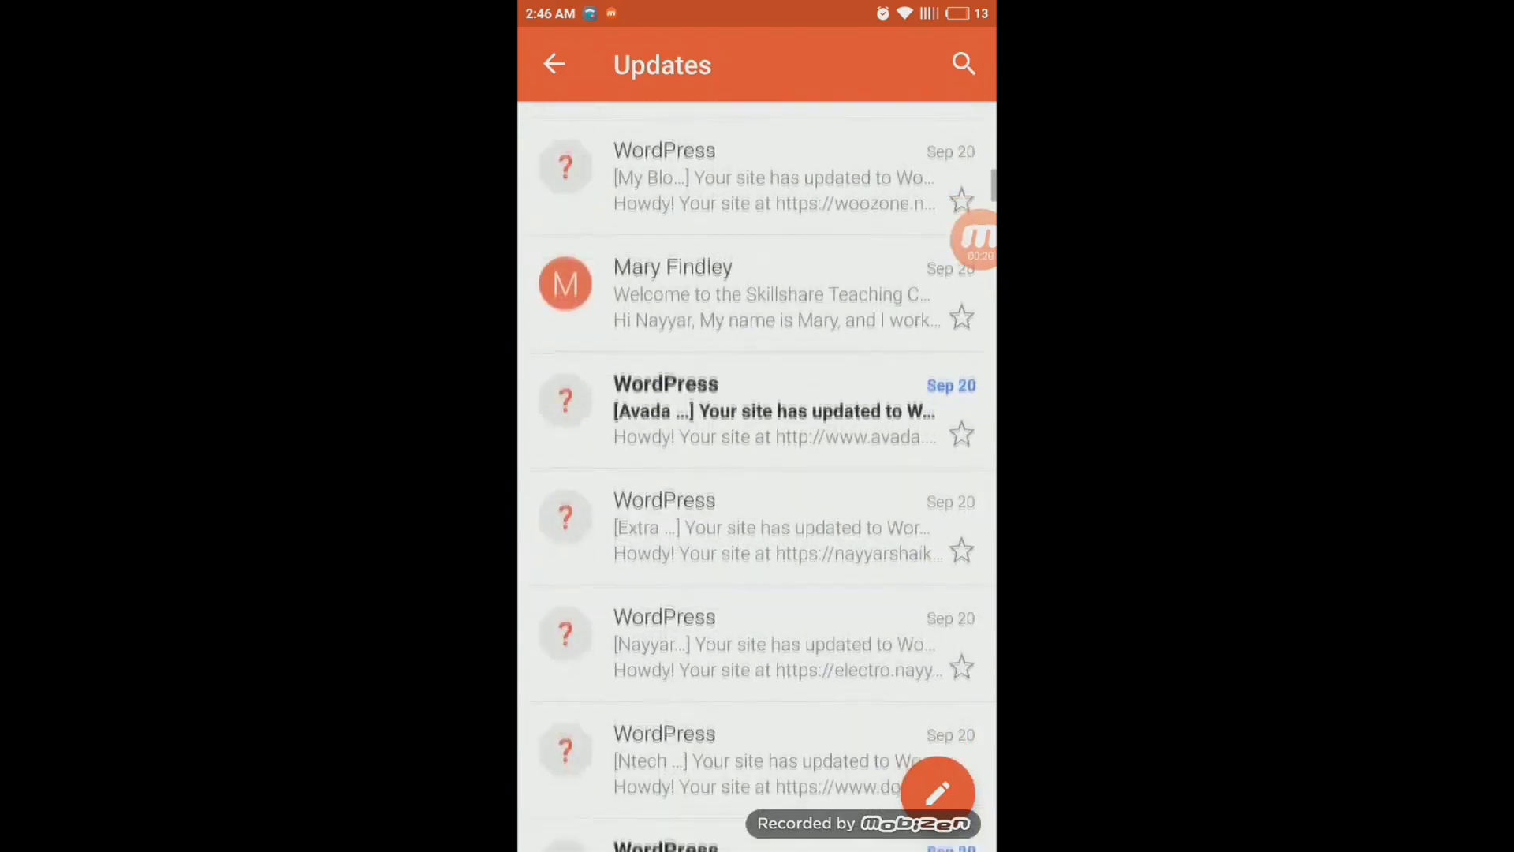
pyautogui.scroll(-8, 757, 473)
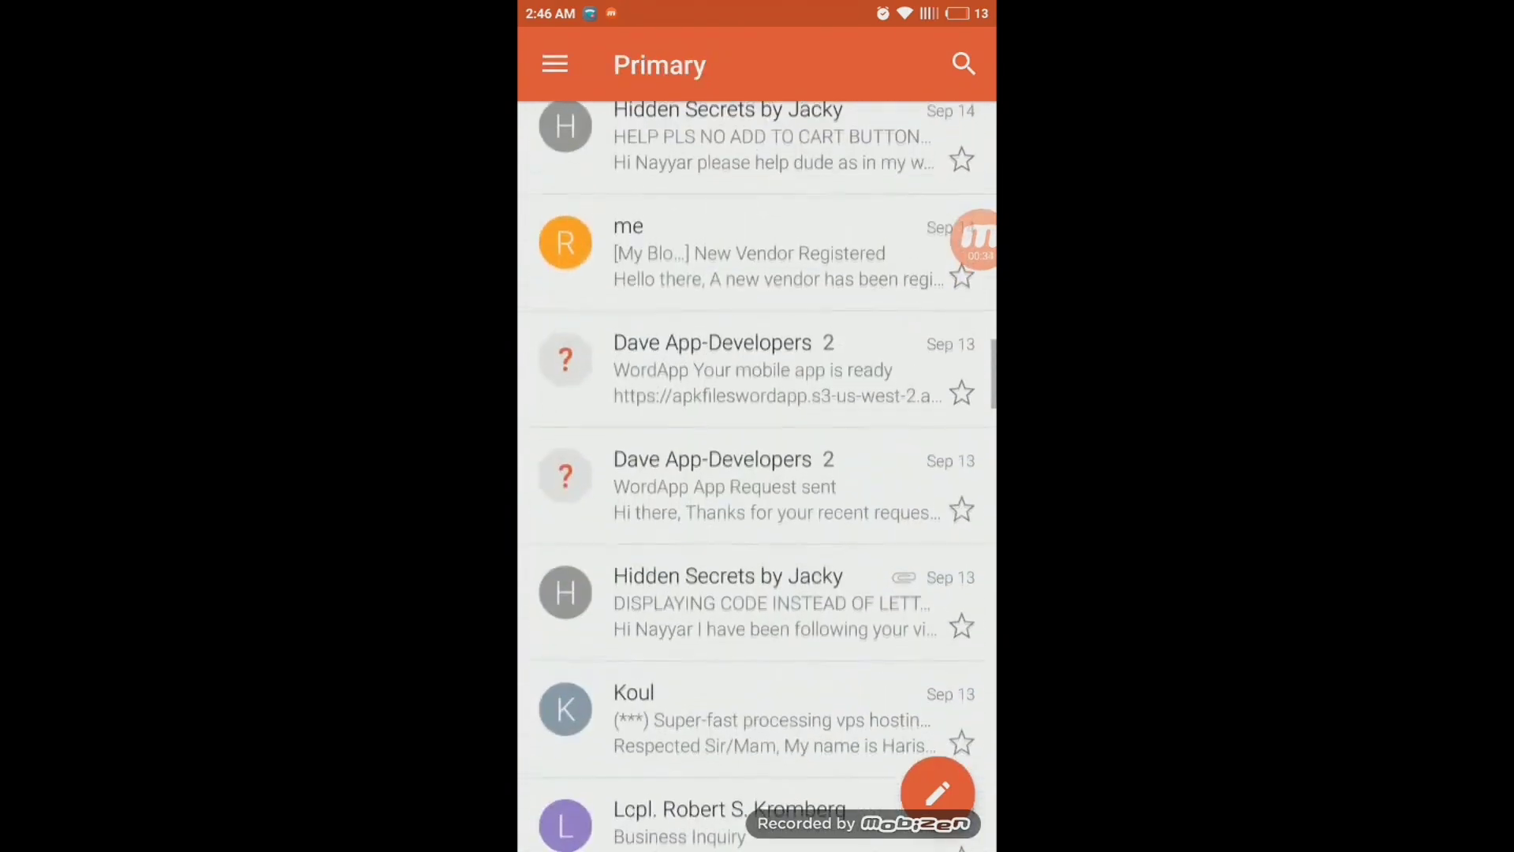
# - Download the APK from the WordApp 'Your mobile app is ready' email, keeping it despite the warning
pyautogui.click(757, 369)
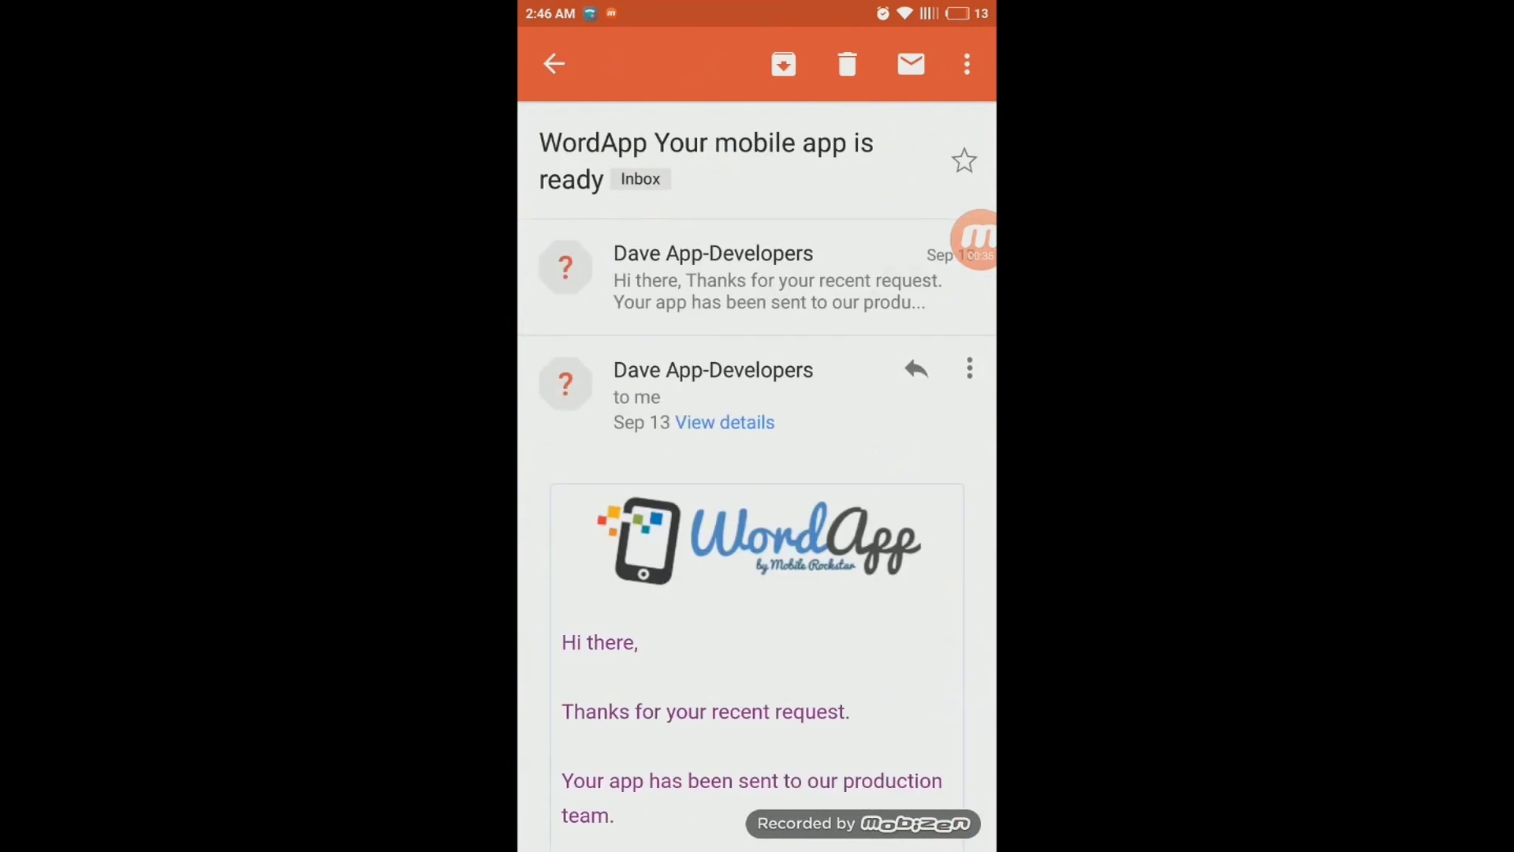
pyautogui.scroll(-7, 757, 474)
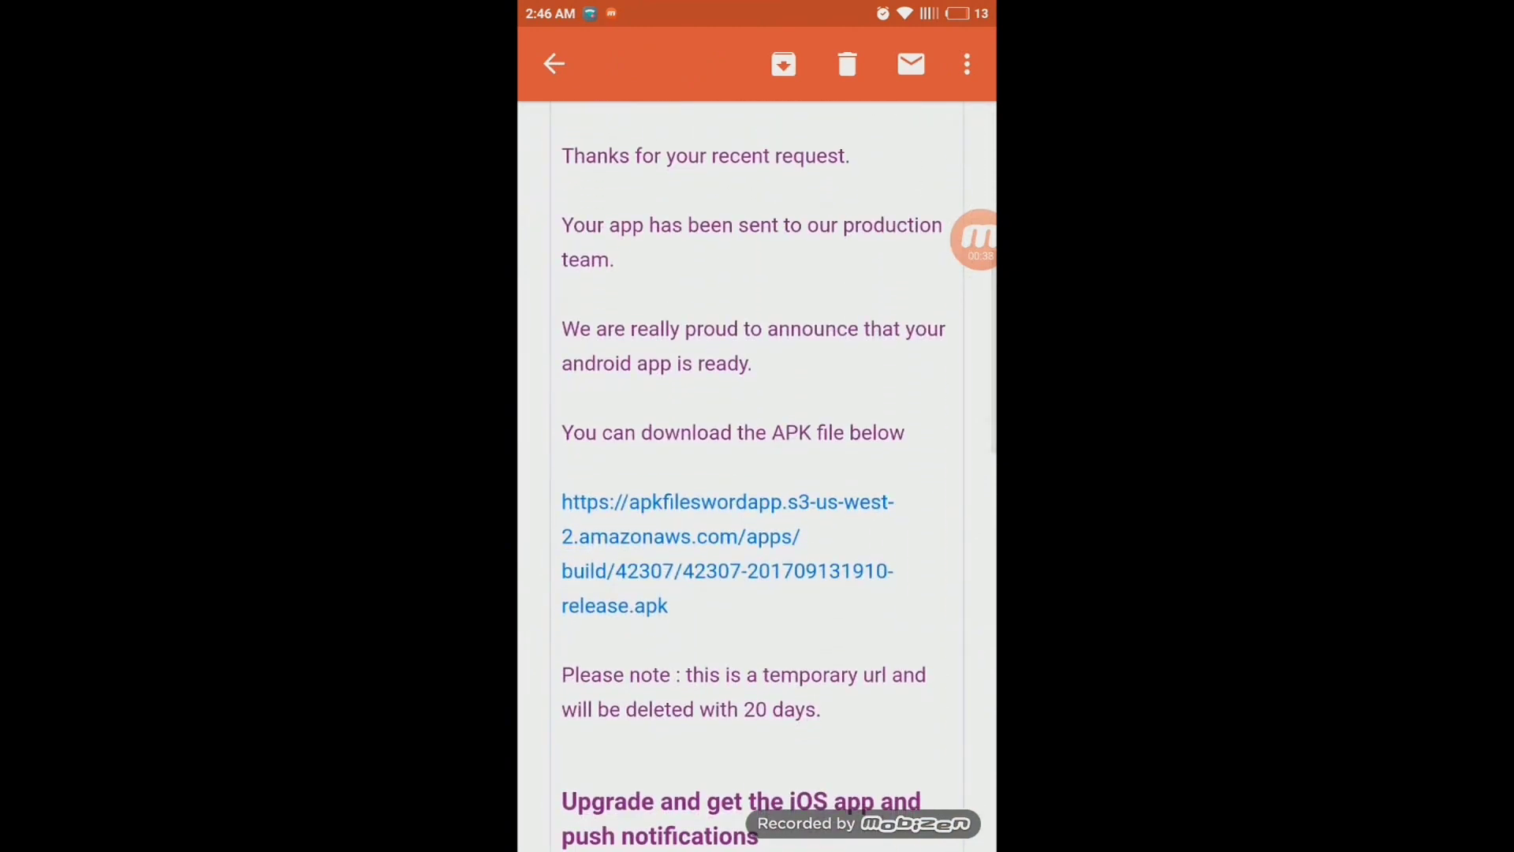
pyautogui.scroll(-1, 757, 474)
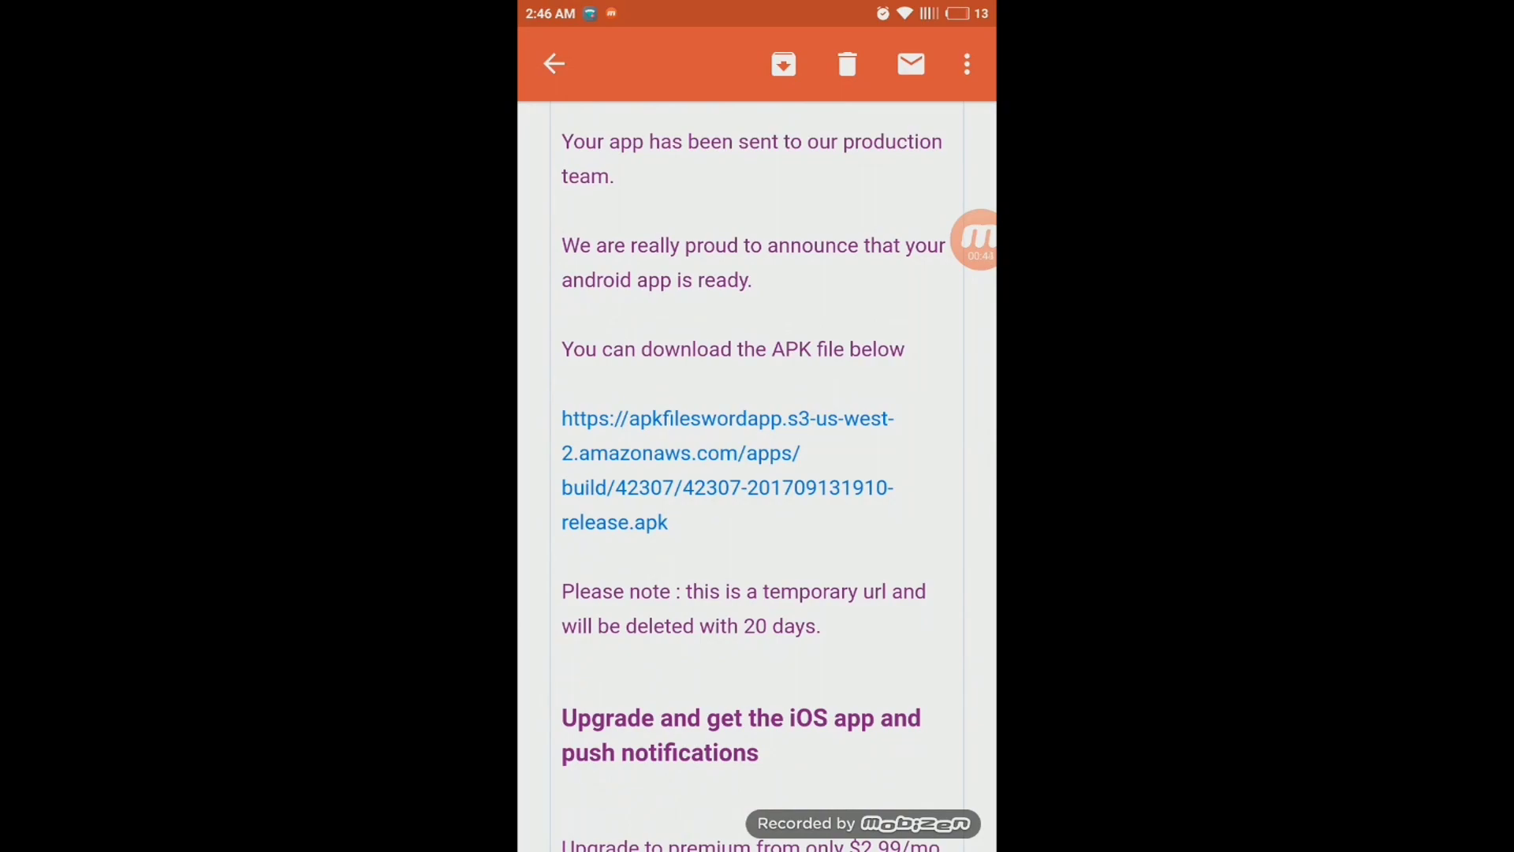
pyautogui.click(727, 452)
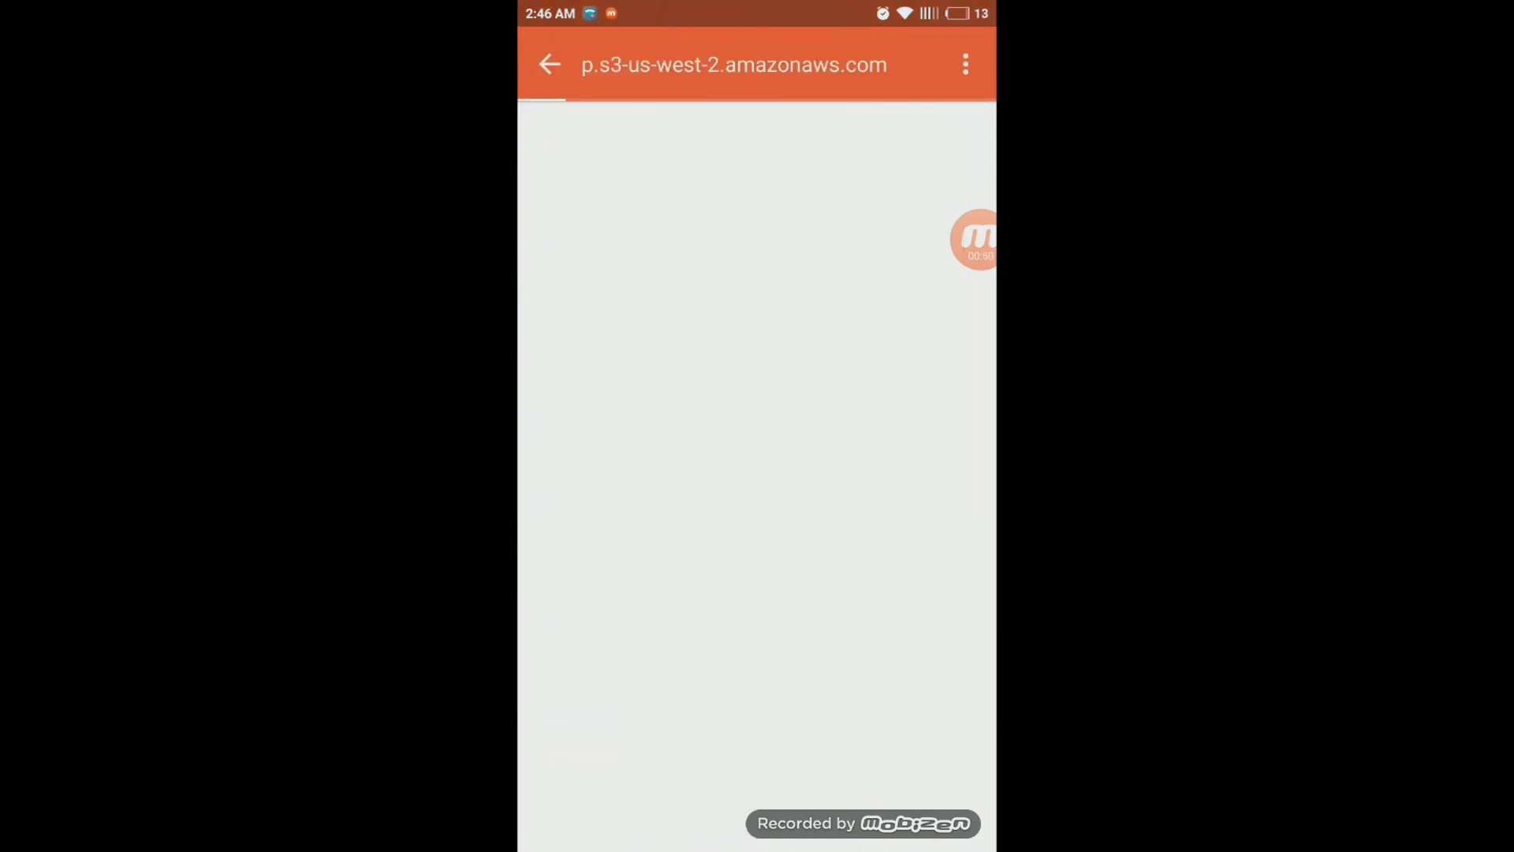
pyautogui.click(917, 803)
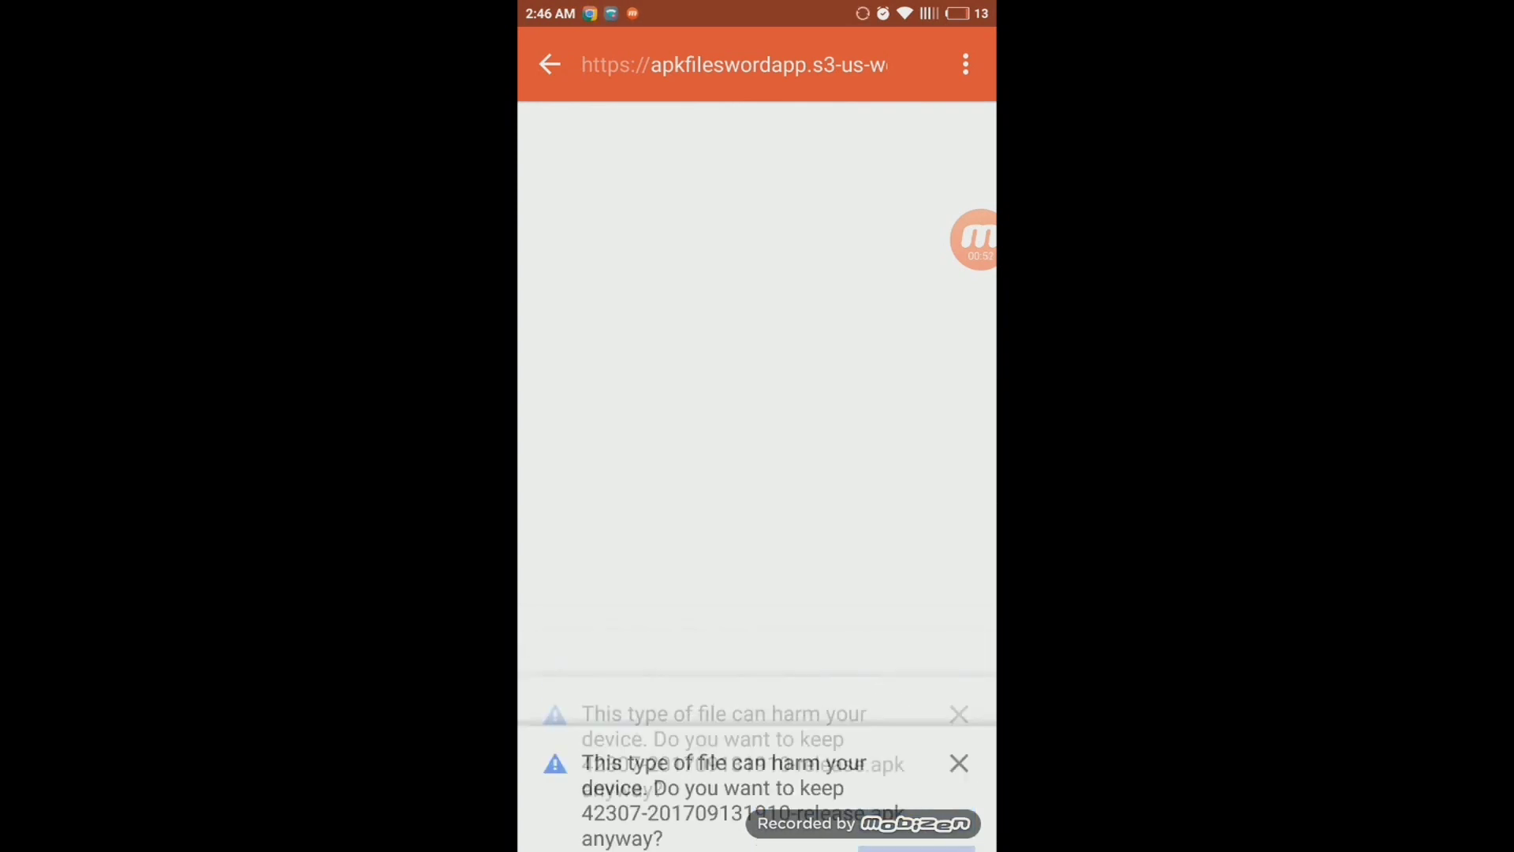
pyautogui.moveTo(758, 4); pyautogui.dragTo(757, 552)
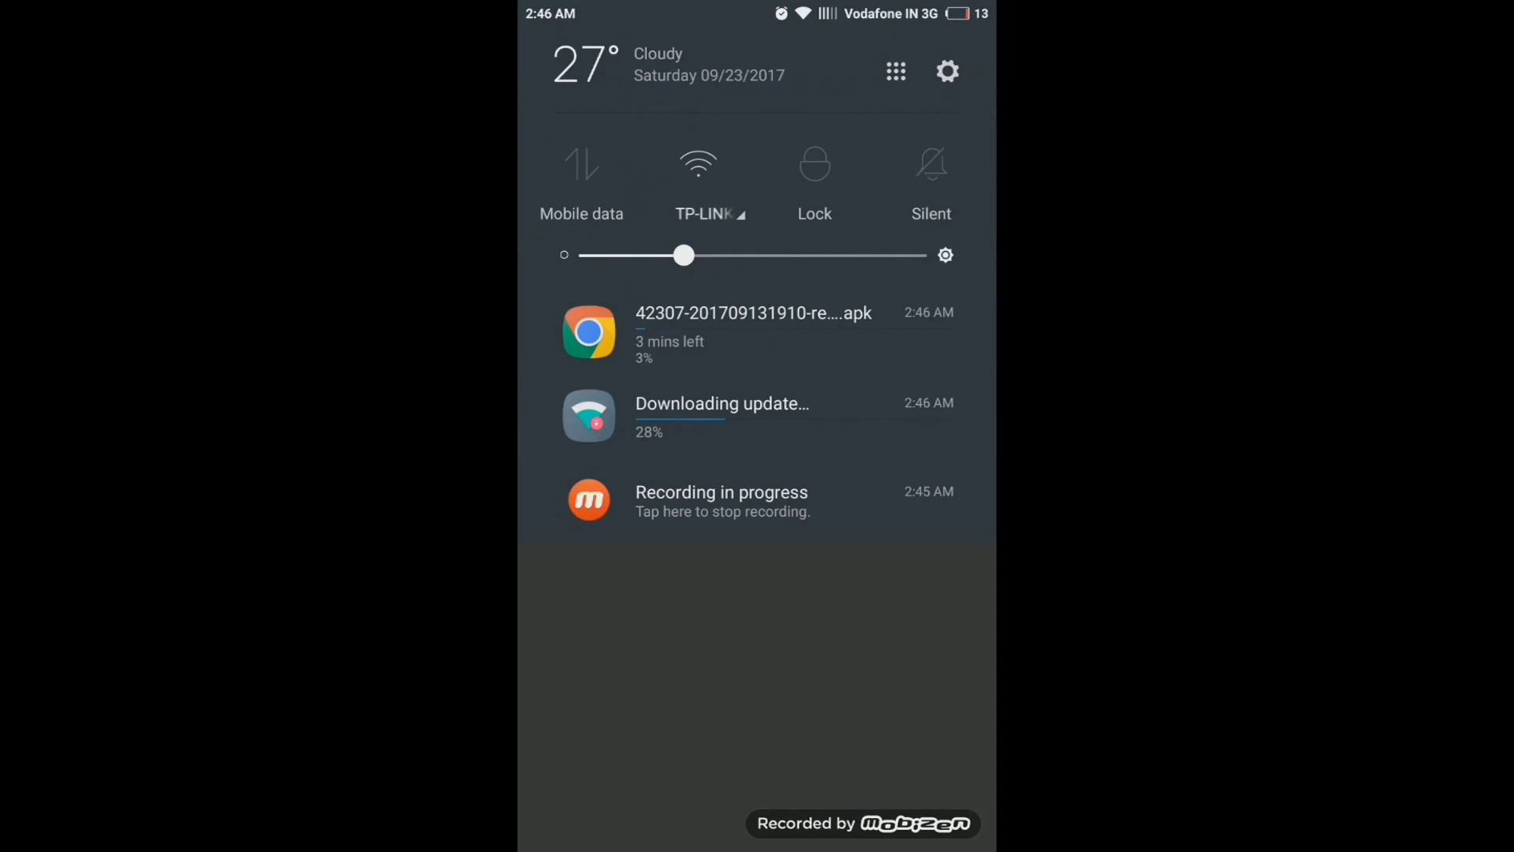
pyautogui.click(722, 501)
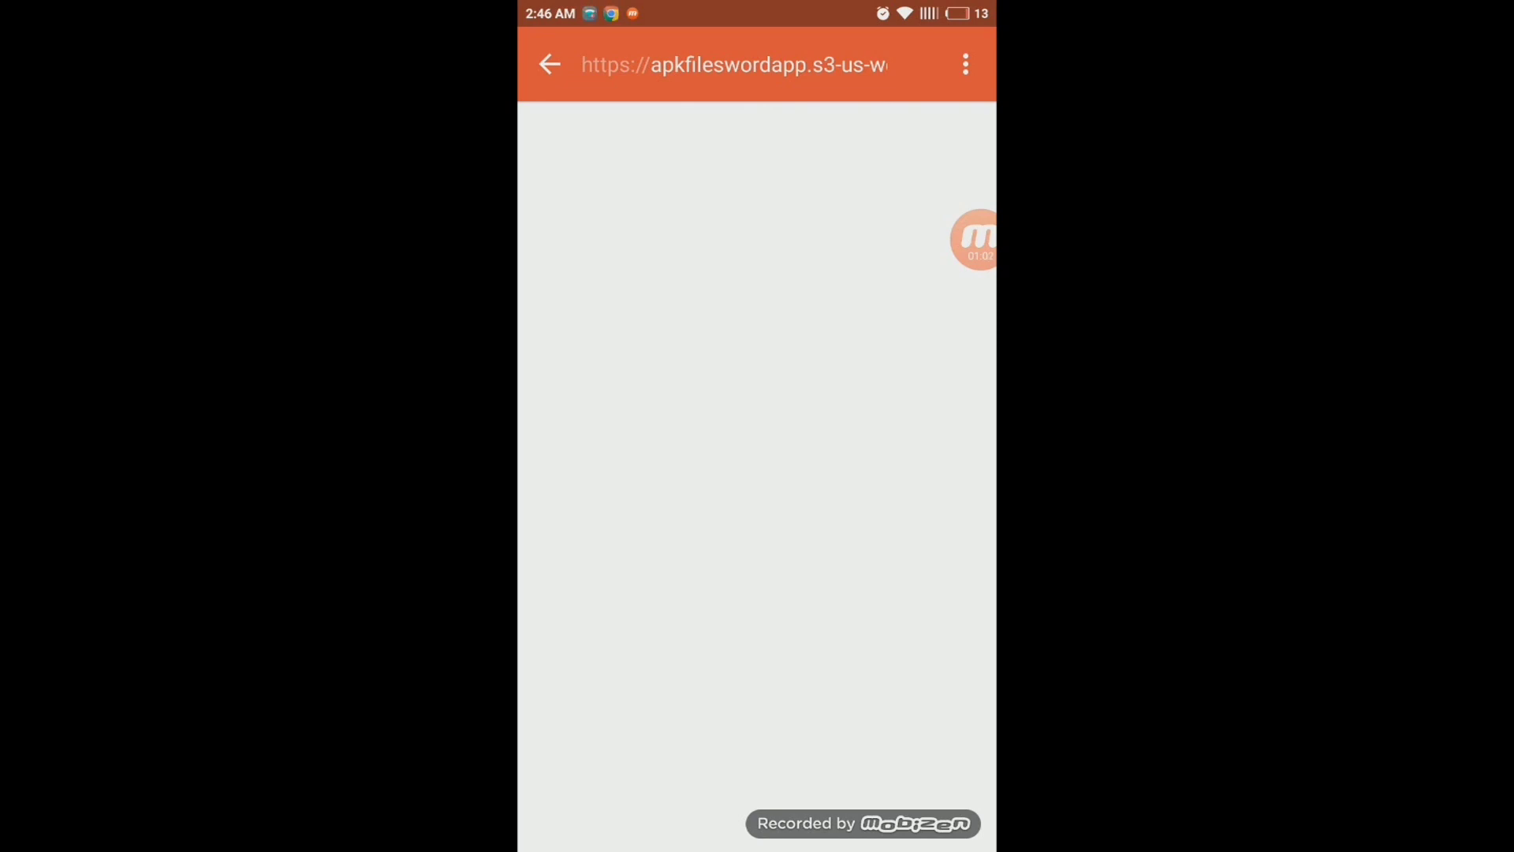
pyautogui.press('Home')
pyautogui.press('Home')
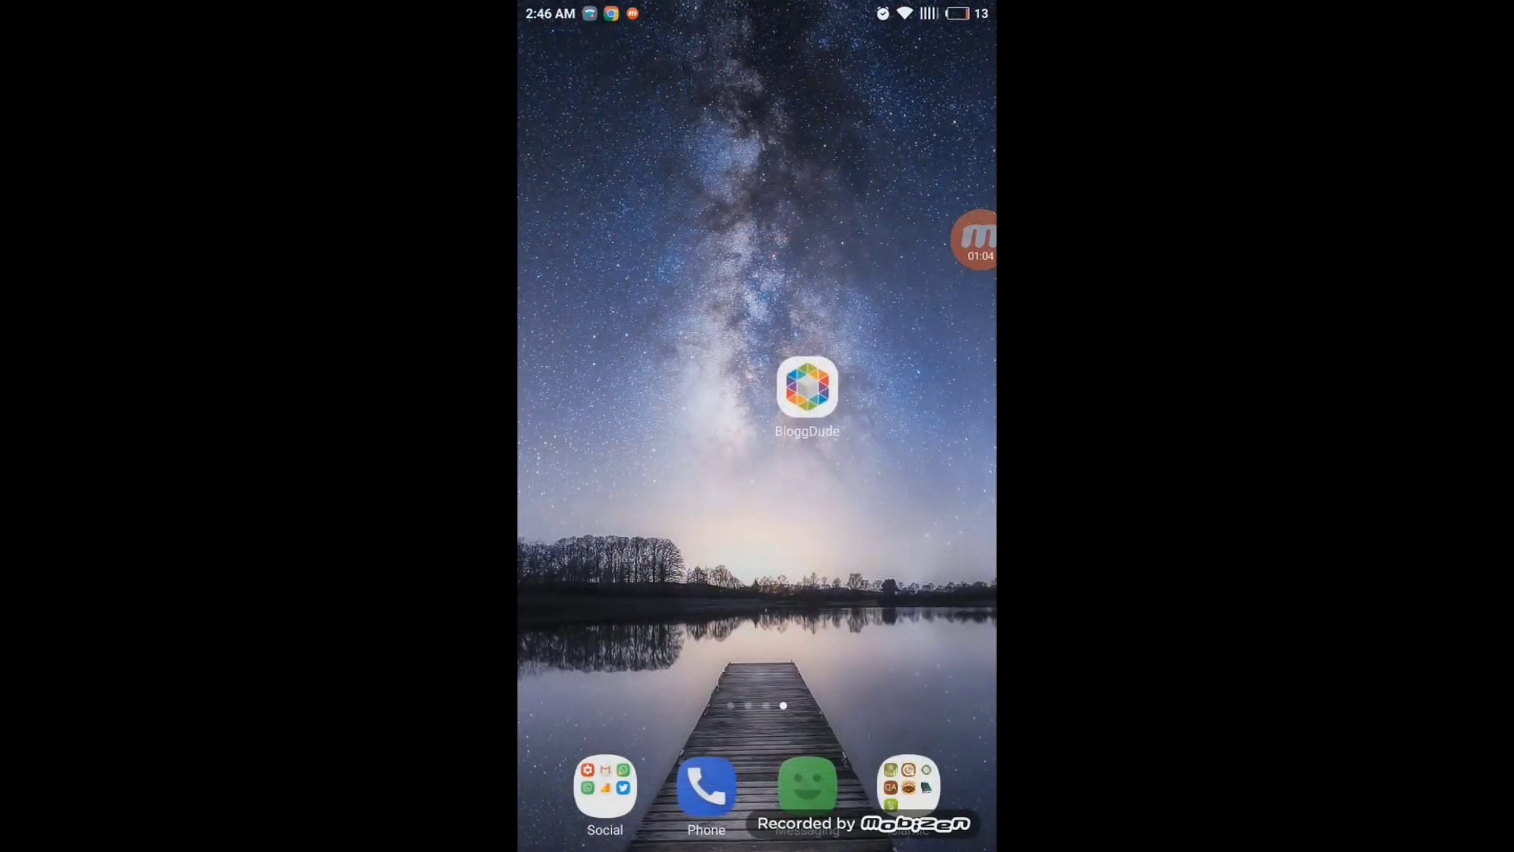
pyautogui.moveTo(599, 395); pyautogui.dragTo(899, 394)
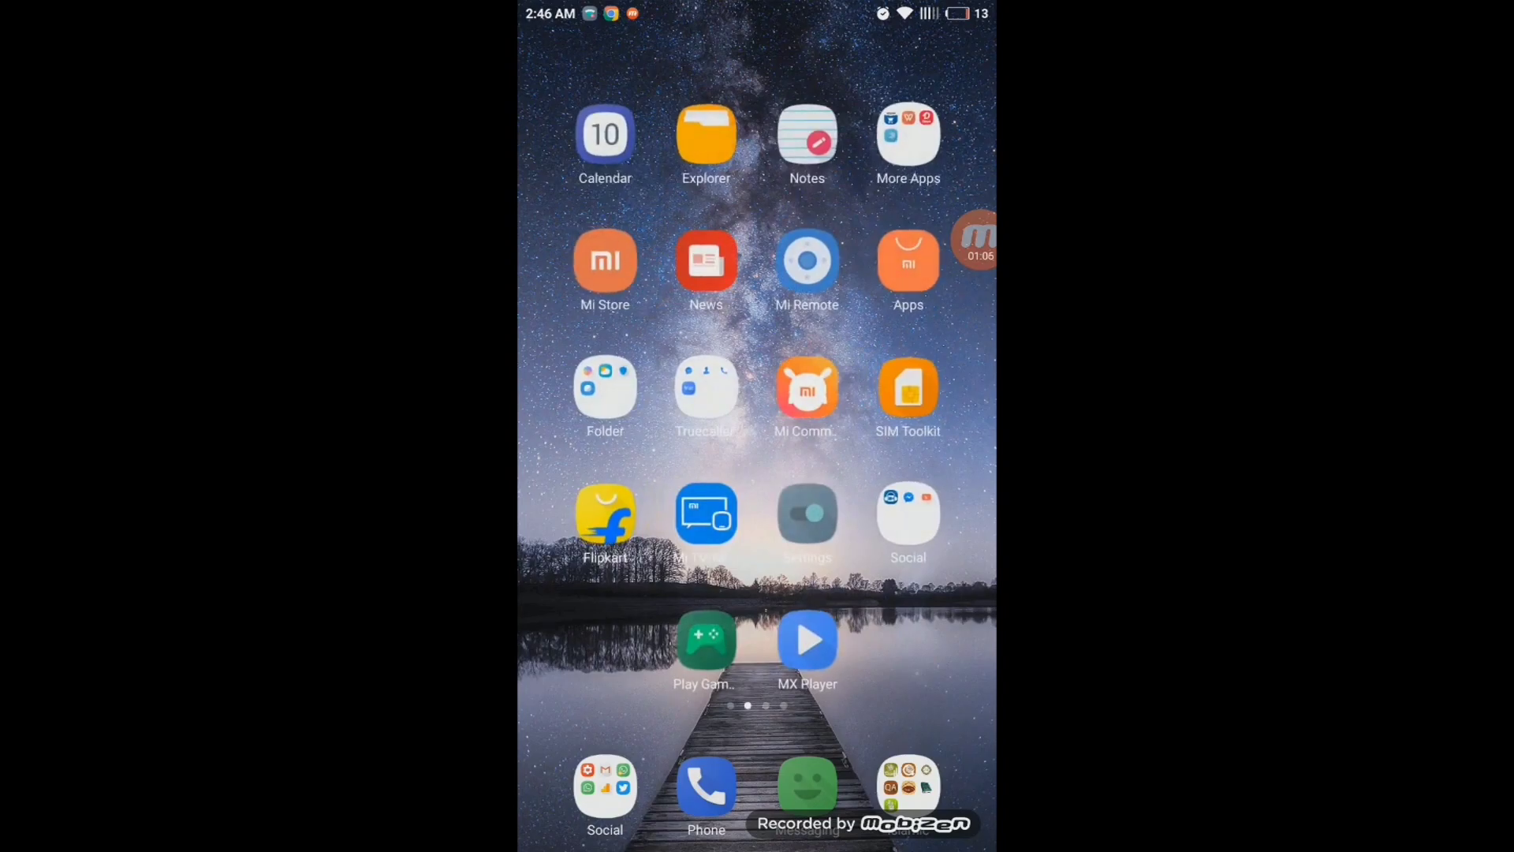
pyautogui.click(707, 134)
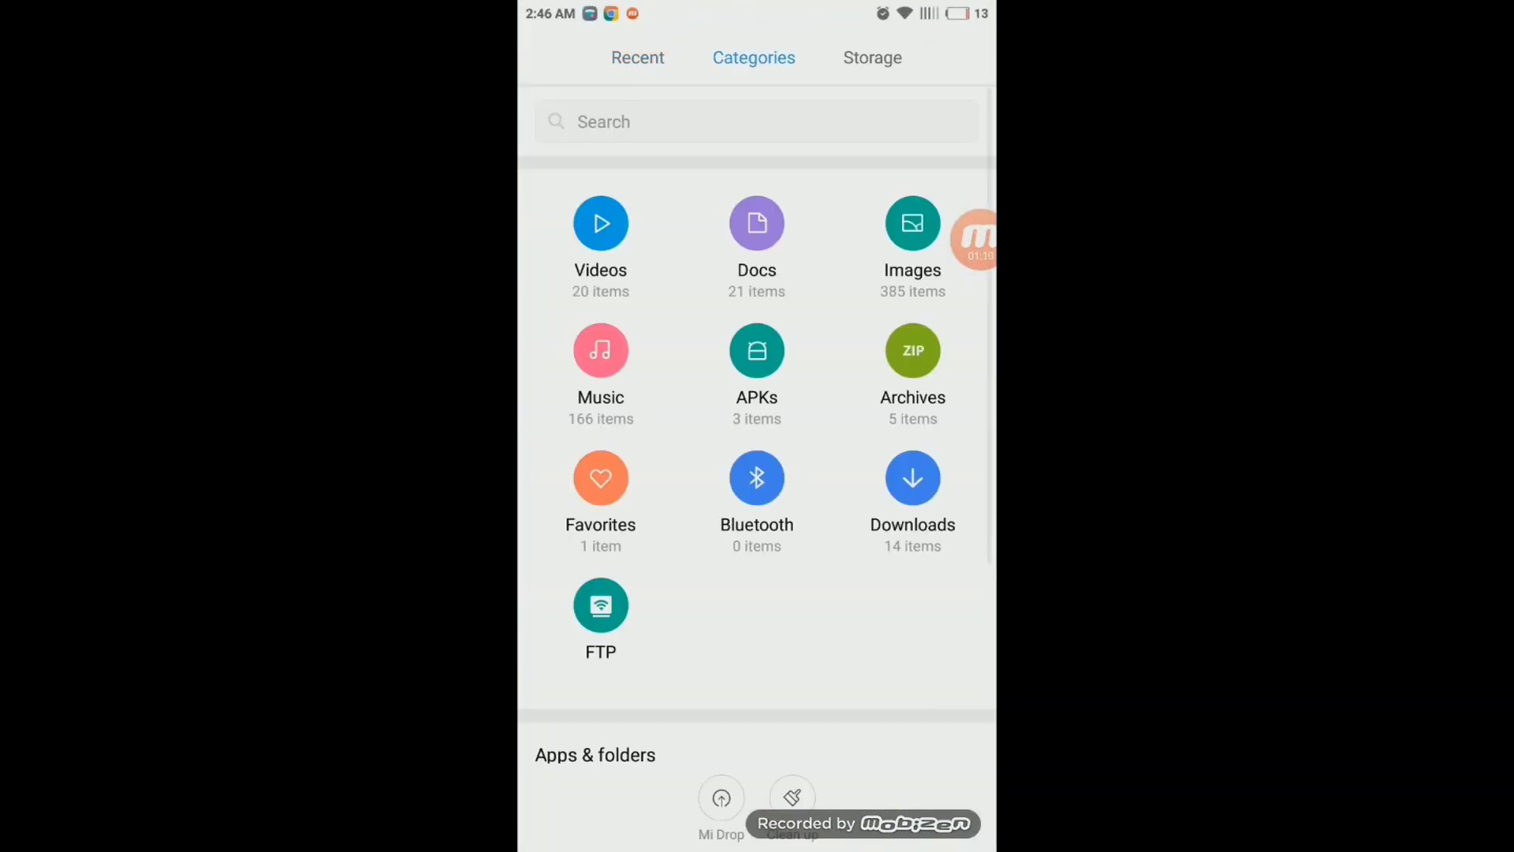
pyautogui.click(757, 350)
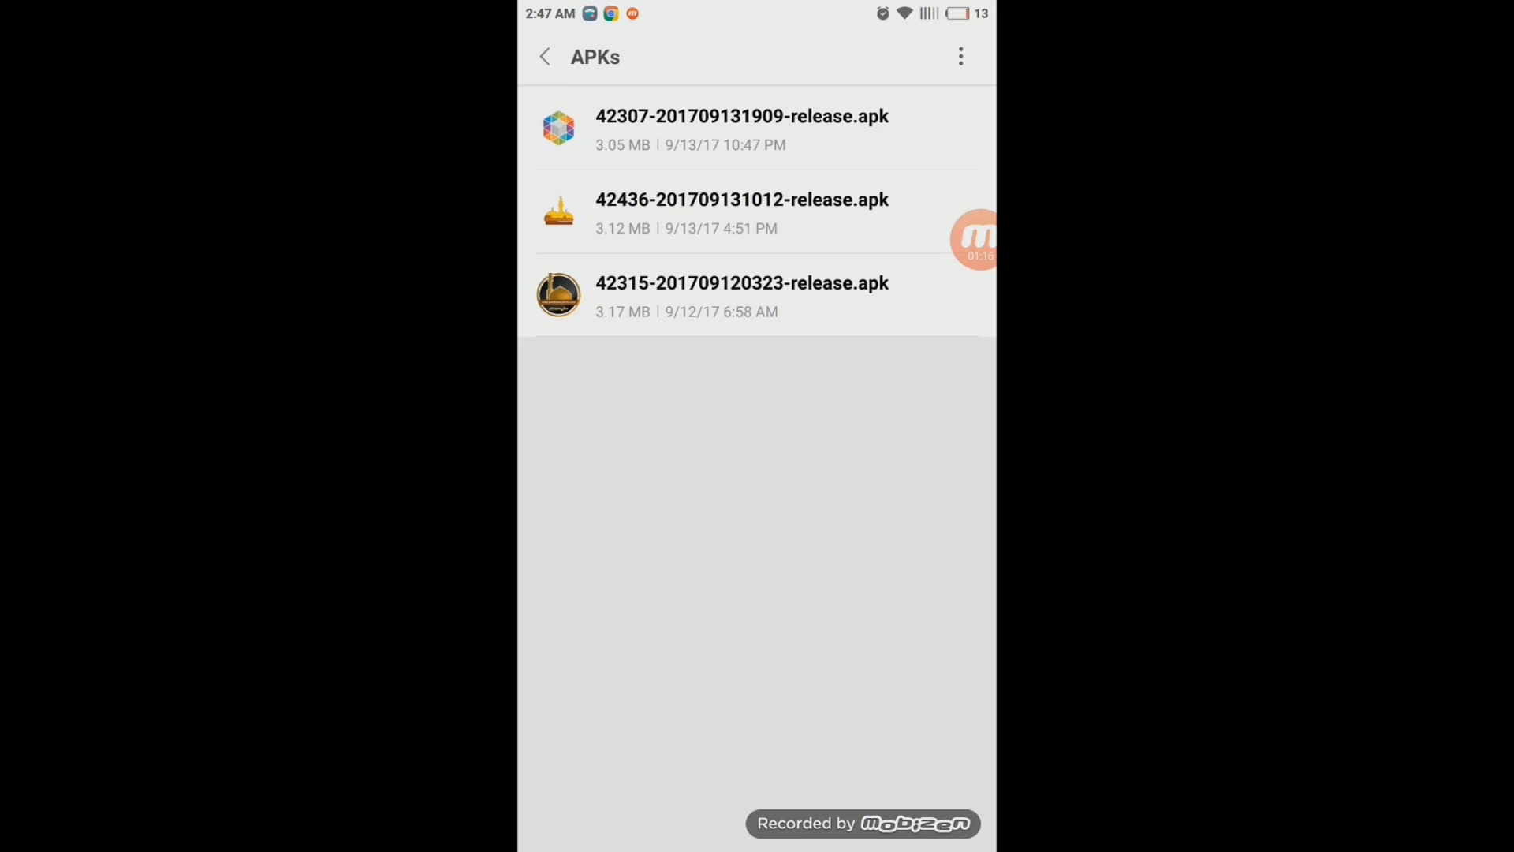
pyautogui.click(741, 129)
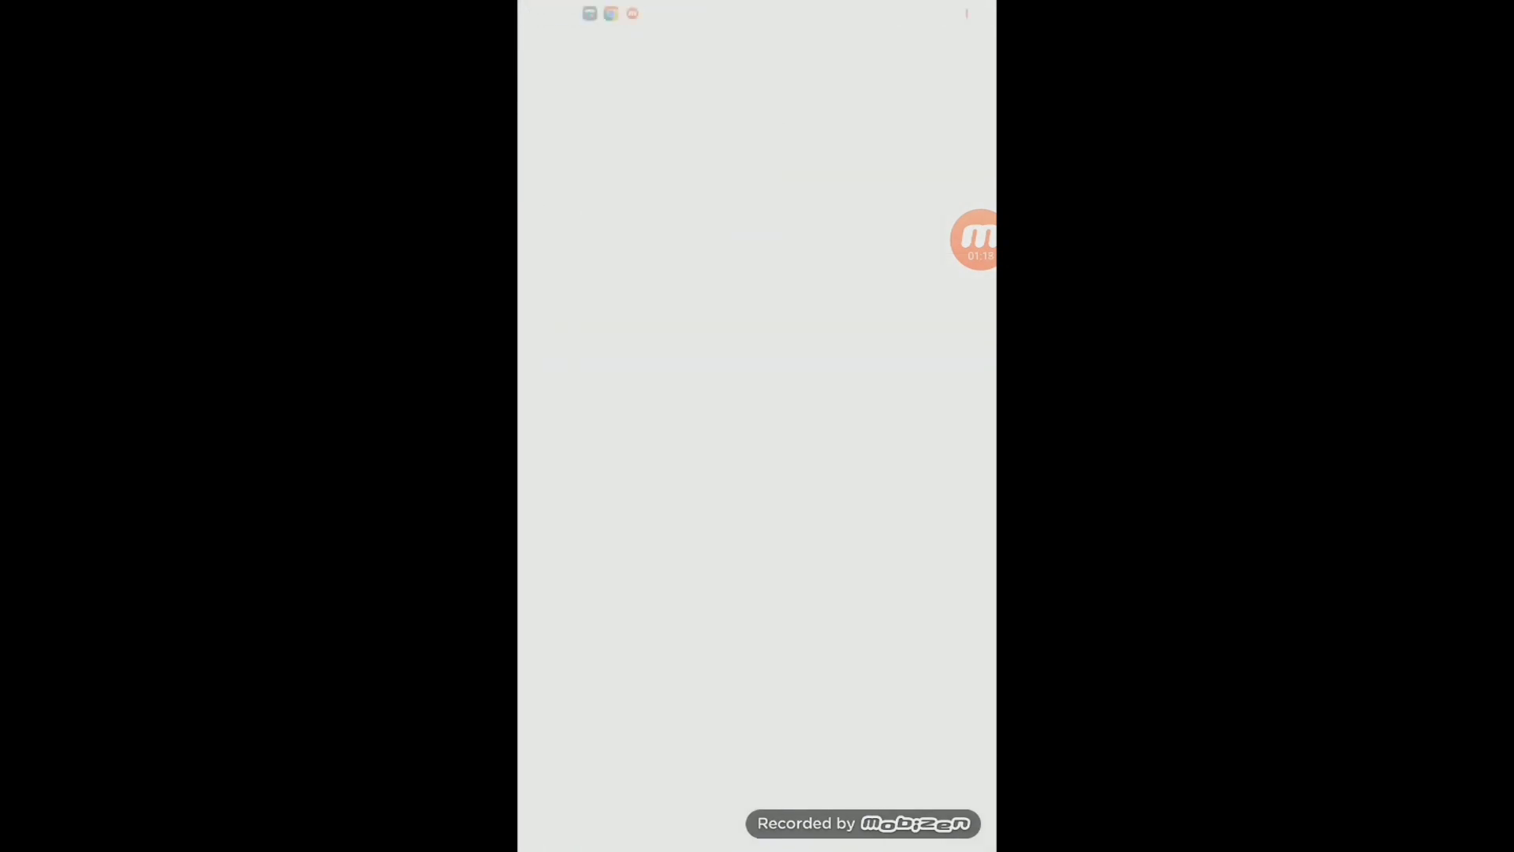
pyautogui.click(933, 809)
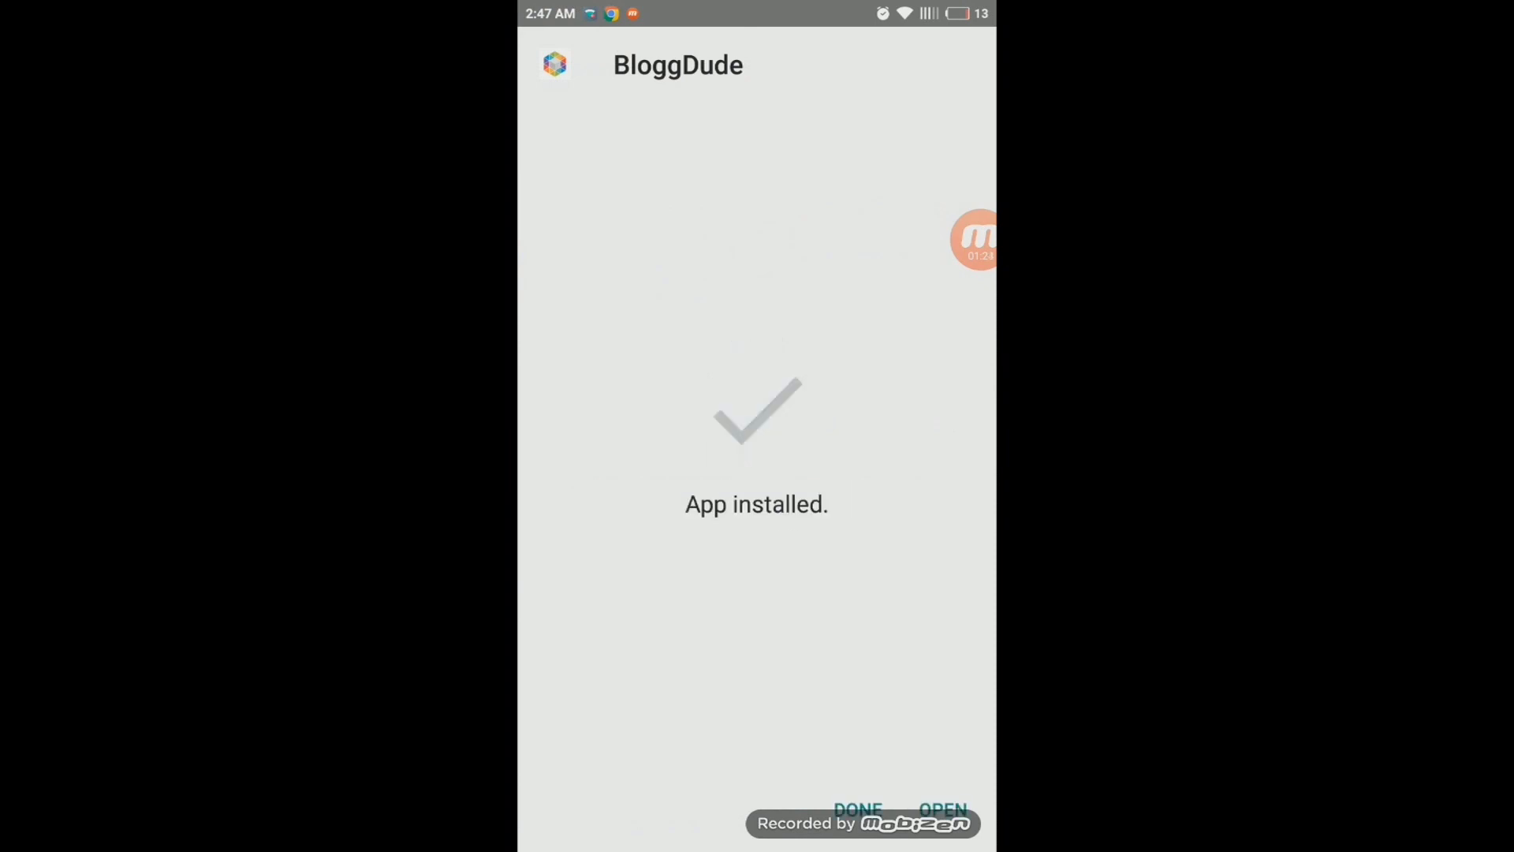
pyautogui.click(858, 809)
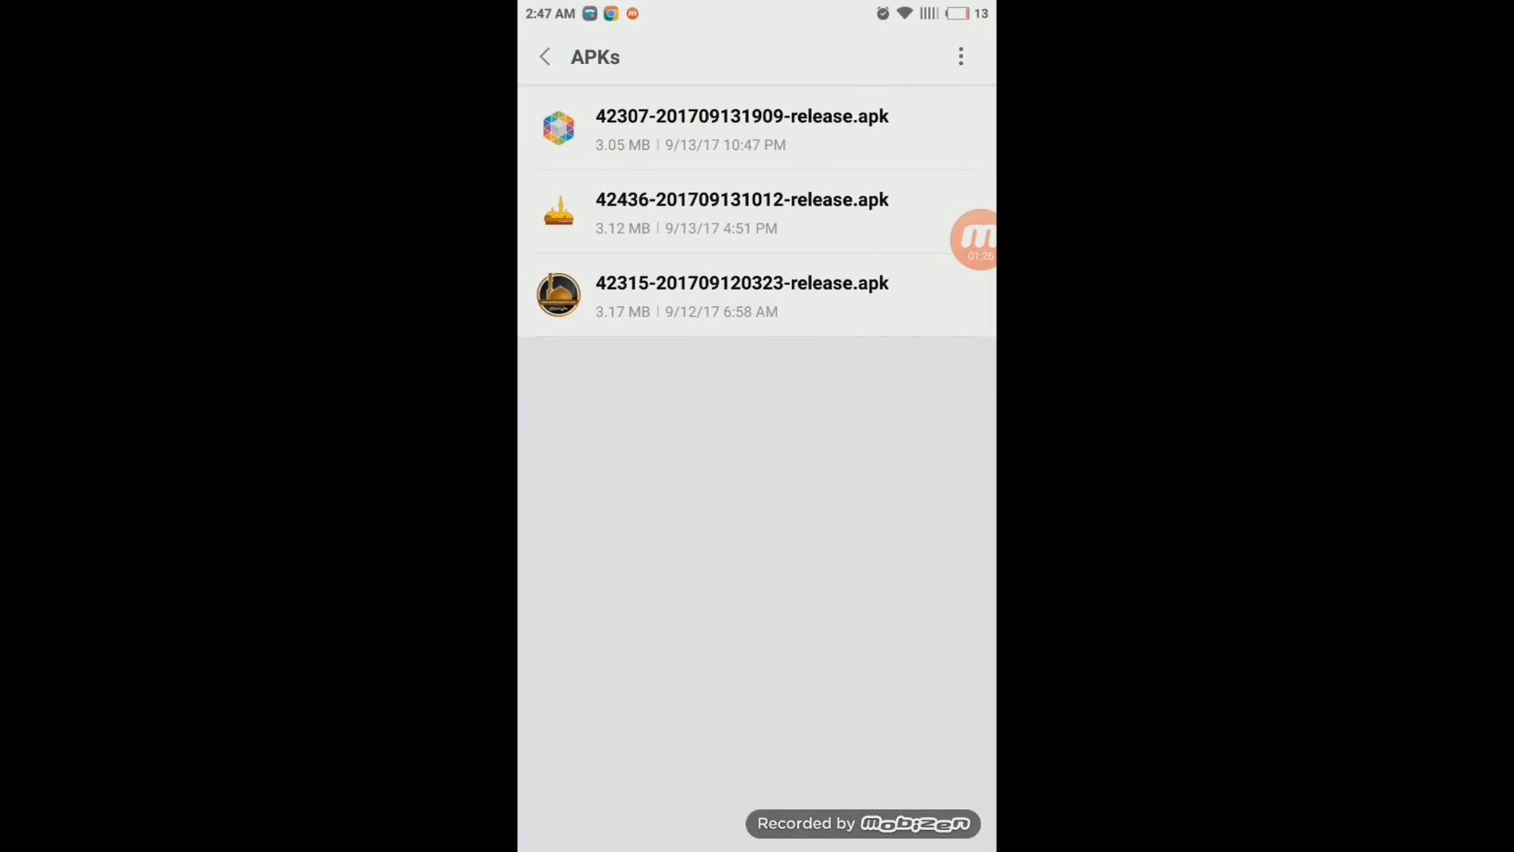
pyautogui.press('Home')
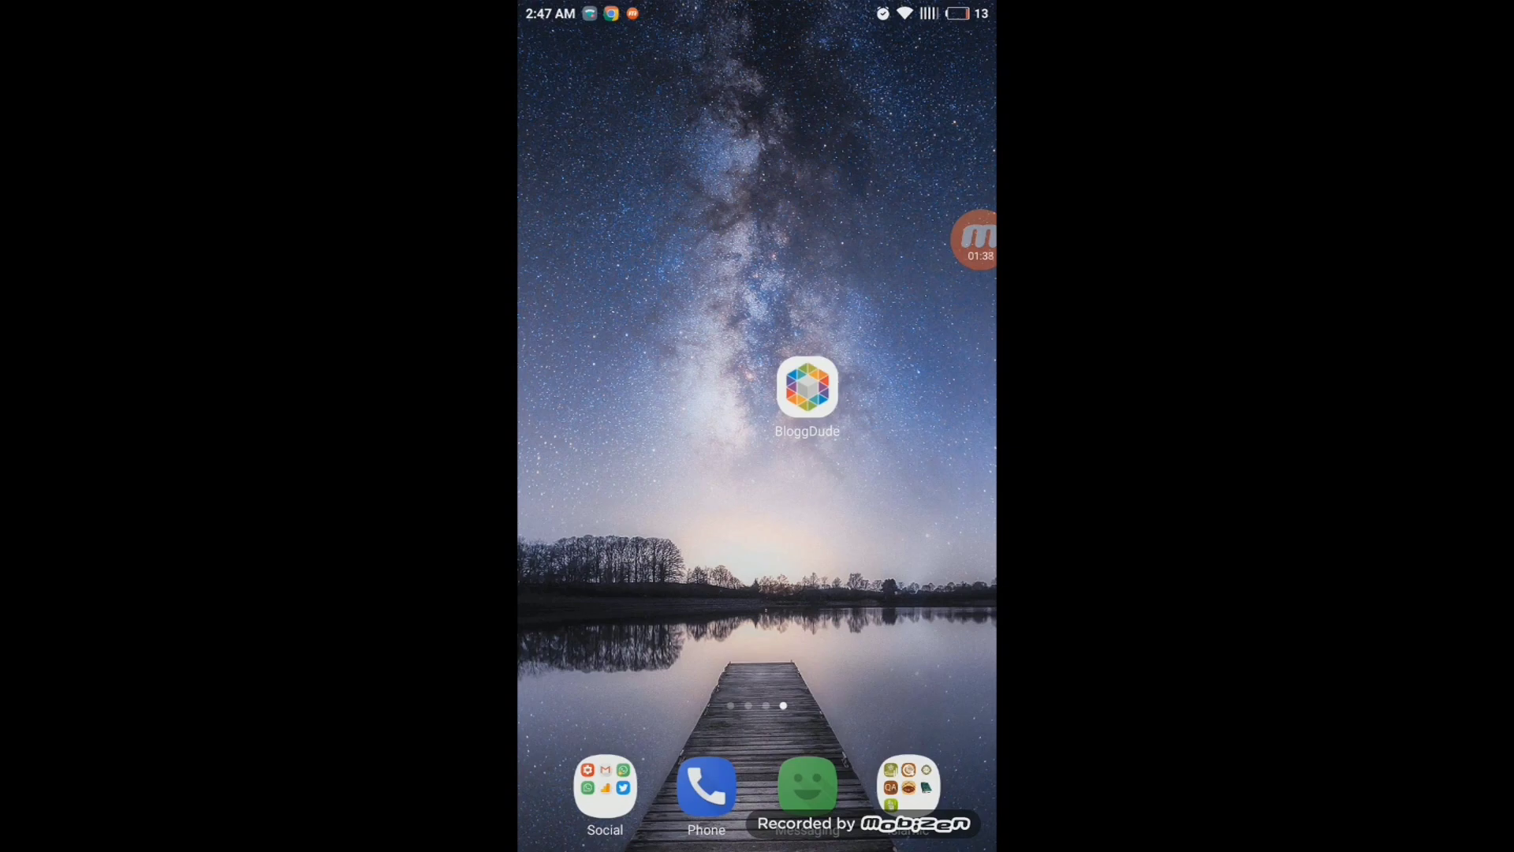
# - Launch the BloggDude app and scroll through its blog posts
pyautogui.click(807, 386)
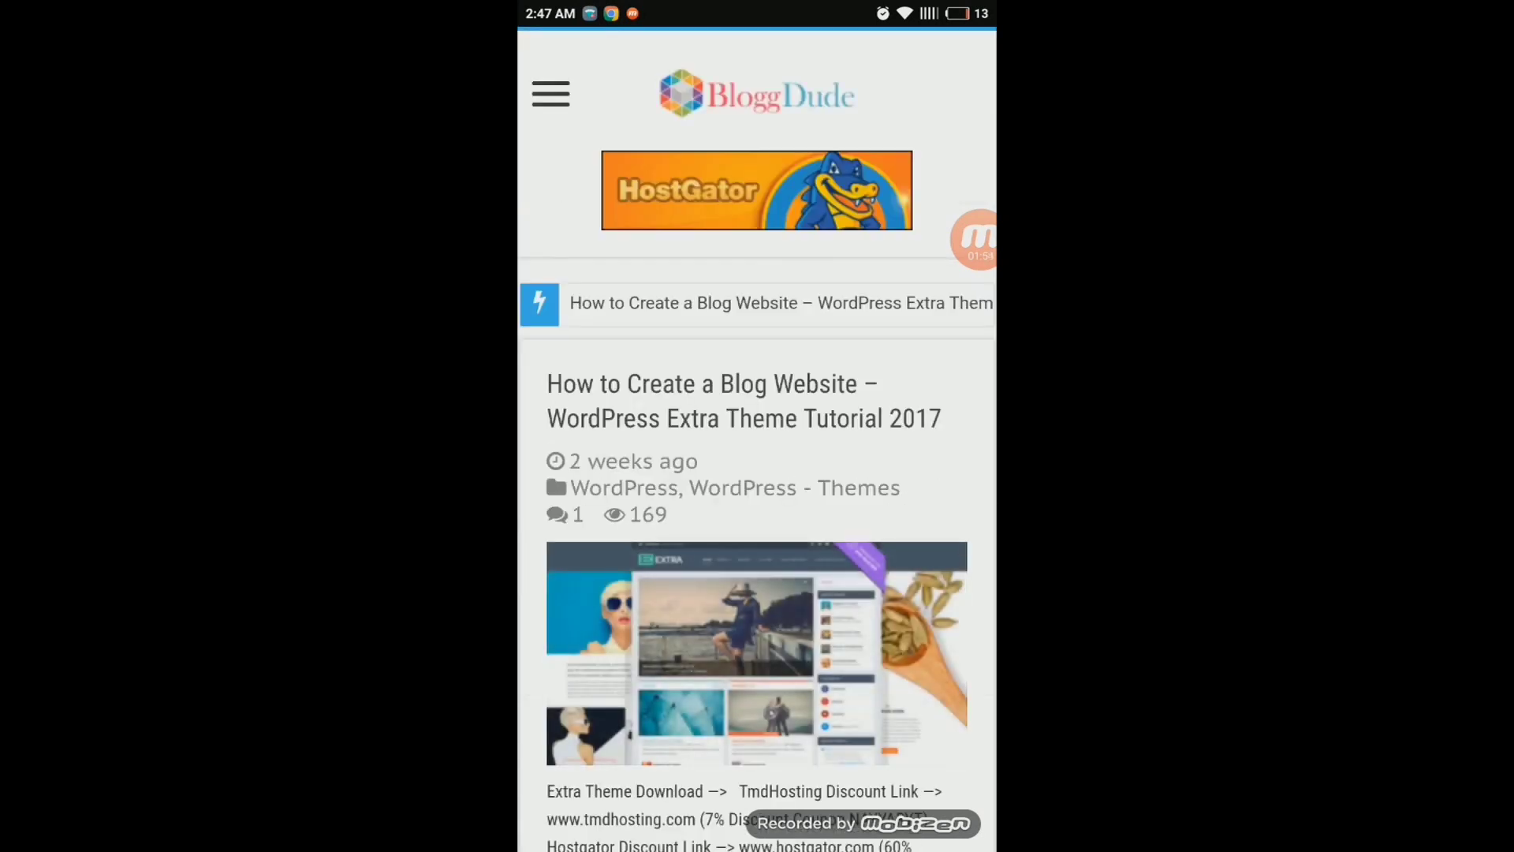
pyautogui.scroll(-15, 757, 439)
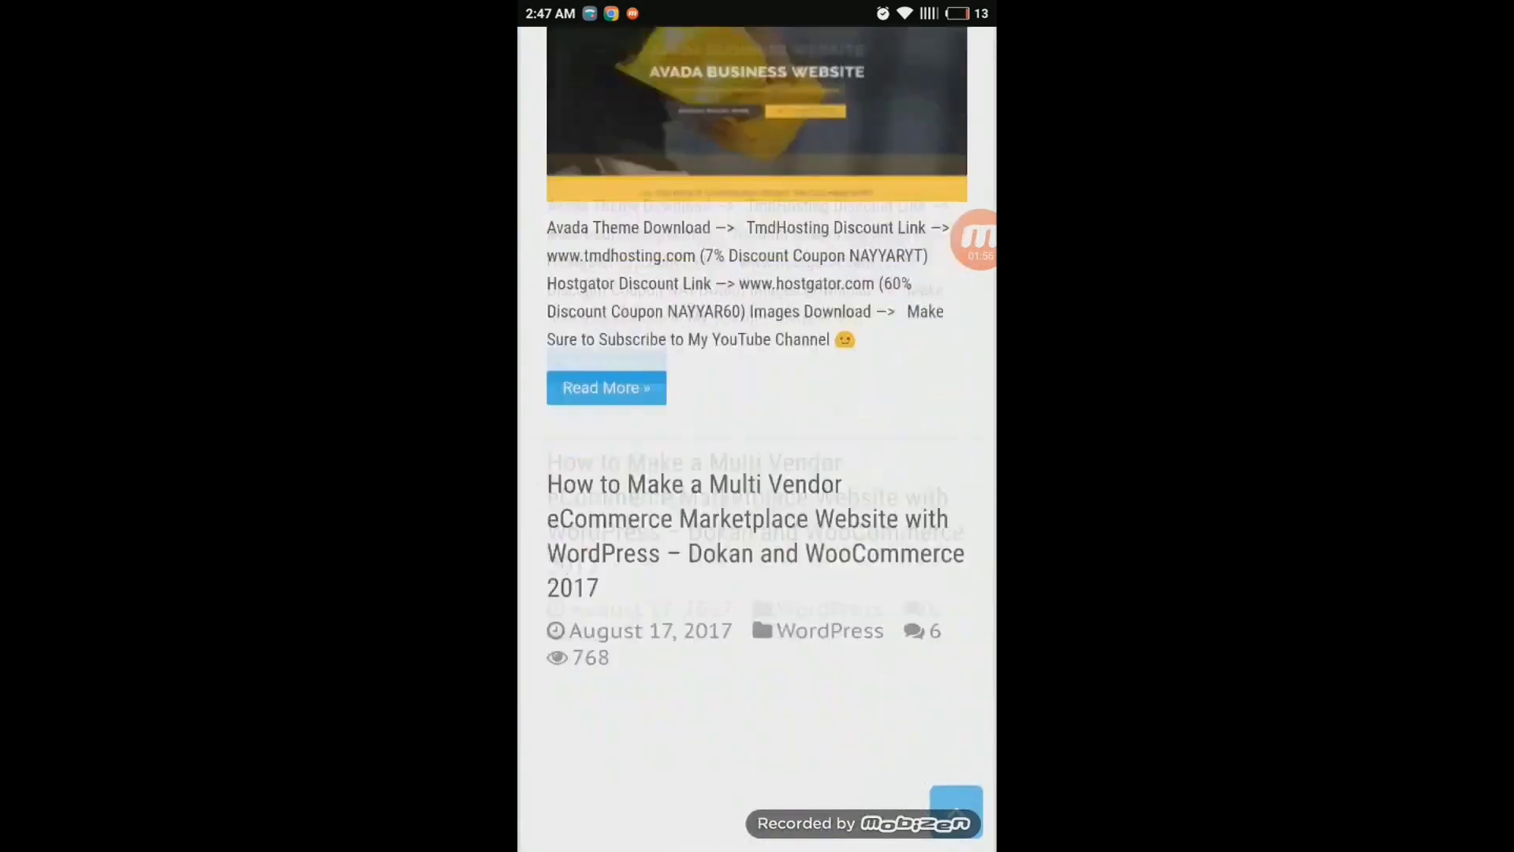
pyautogui.scroll(-20, 758, 439)
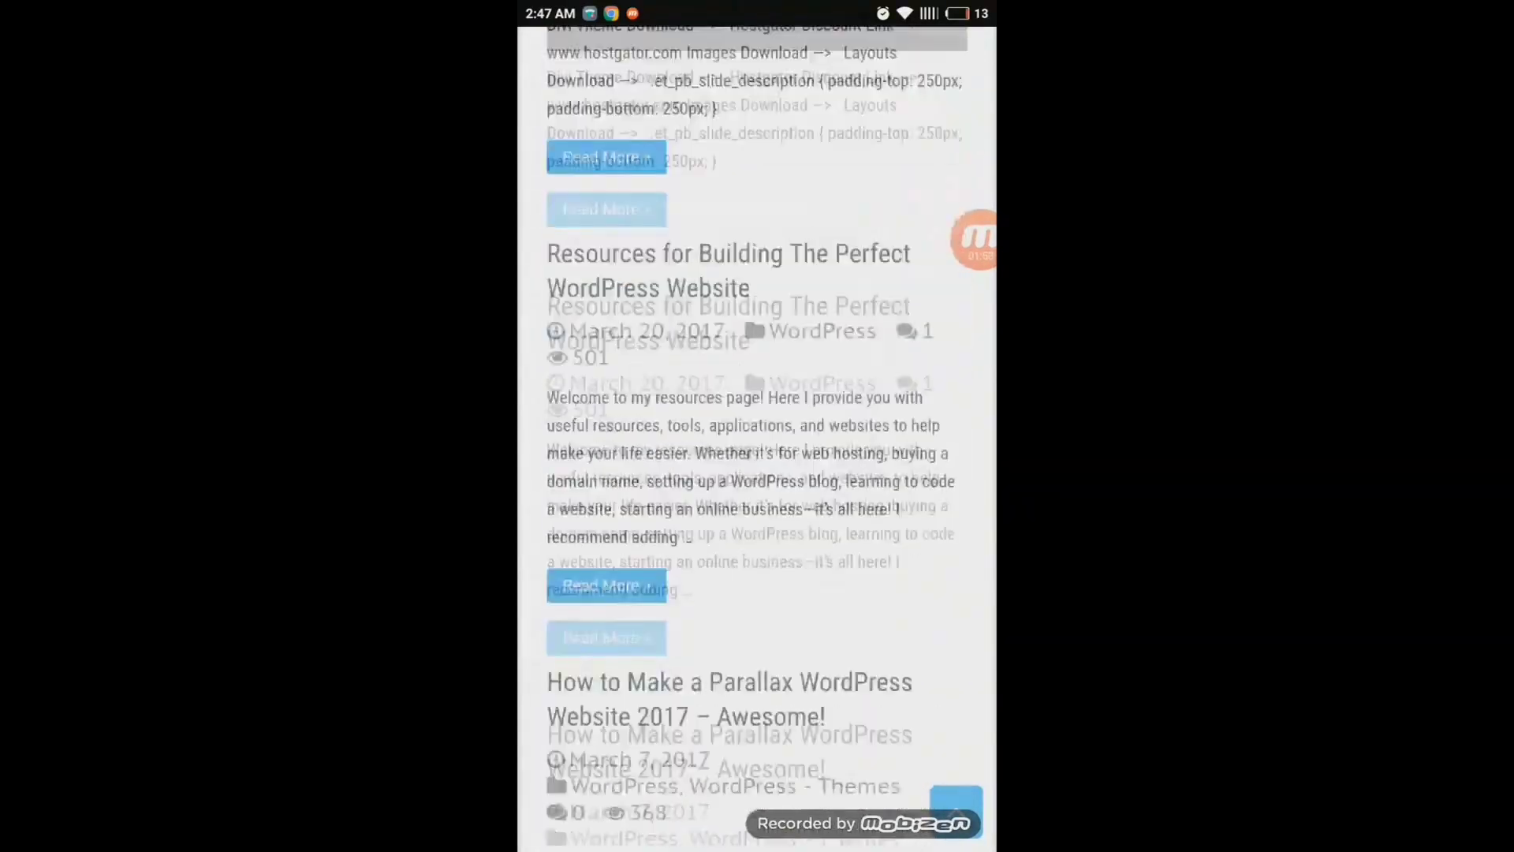
pyautogui.scroll(-5, 758, 439)
pyautogui.scroll(20, 758, 439)
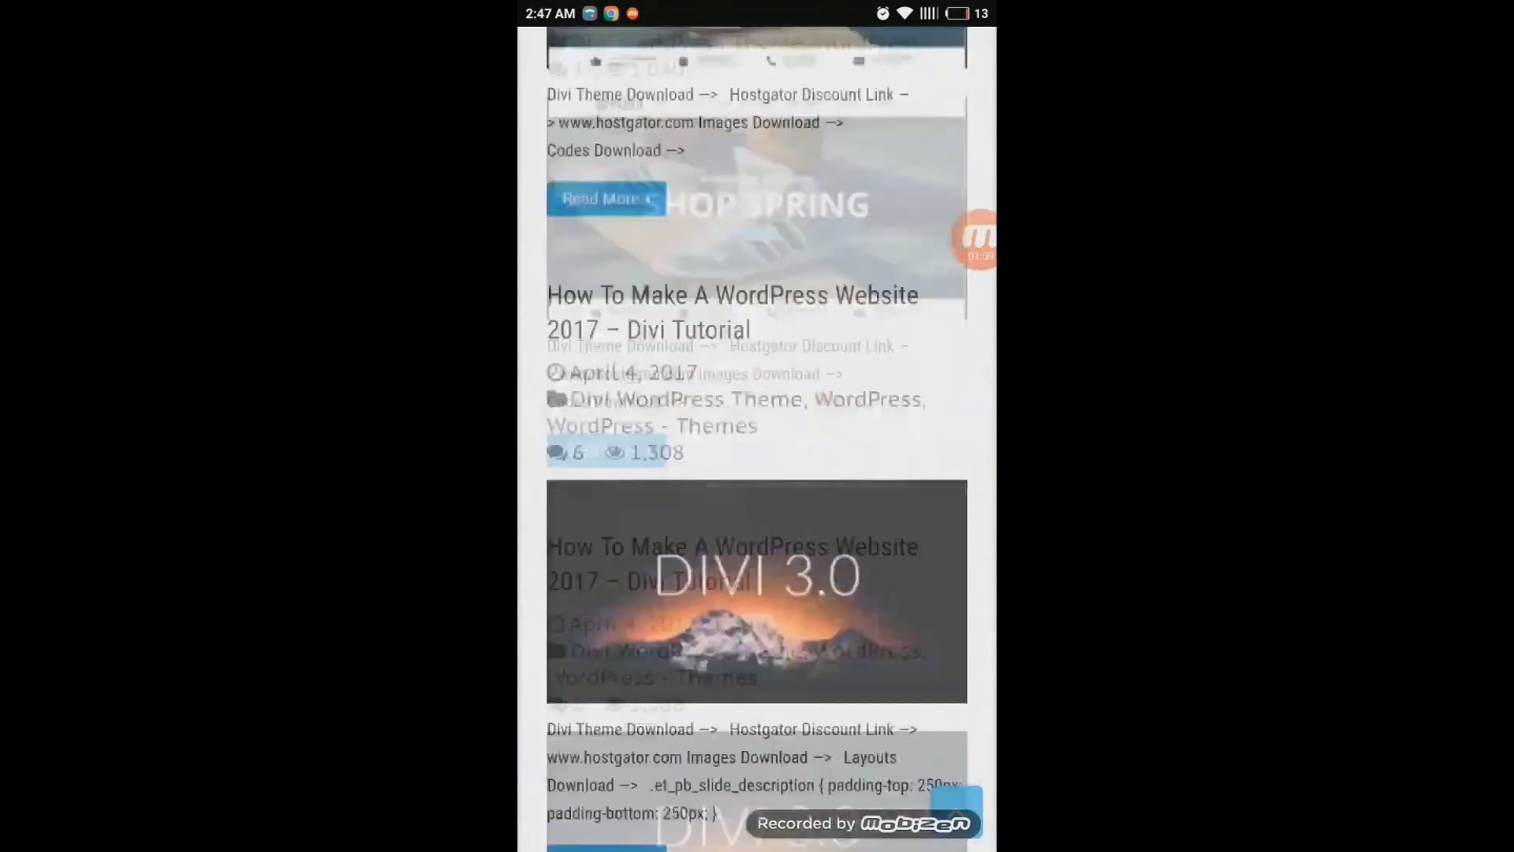
pyautogui.scroll(5, 757, 439)
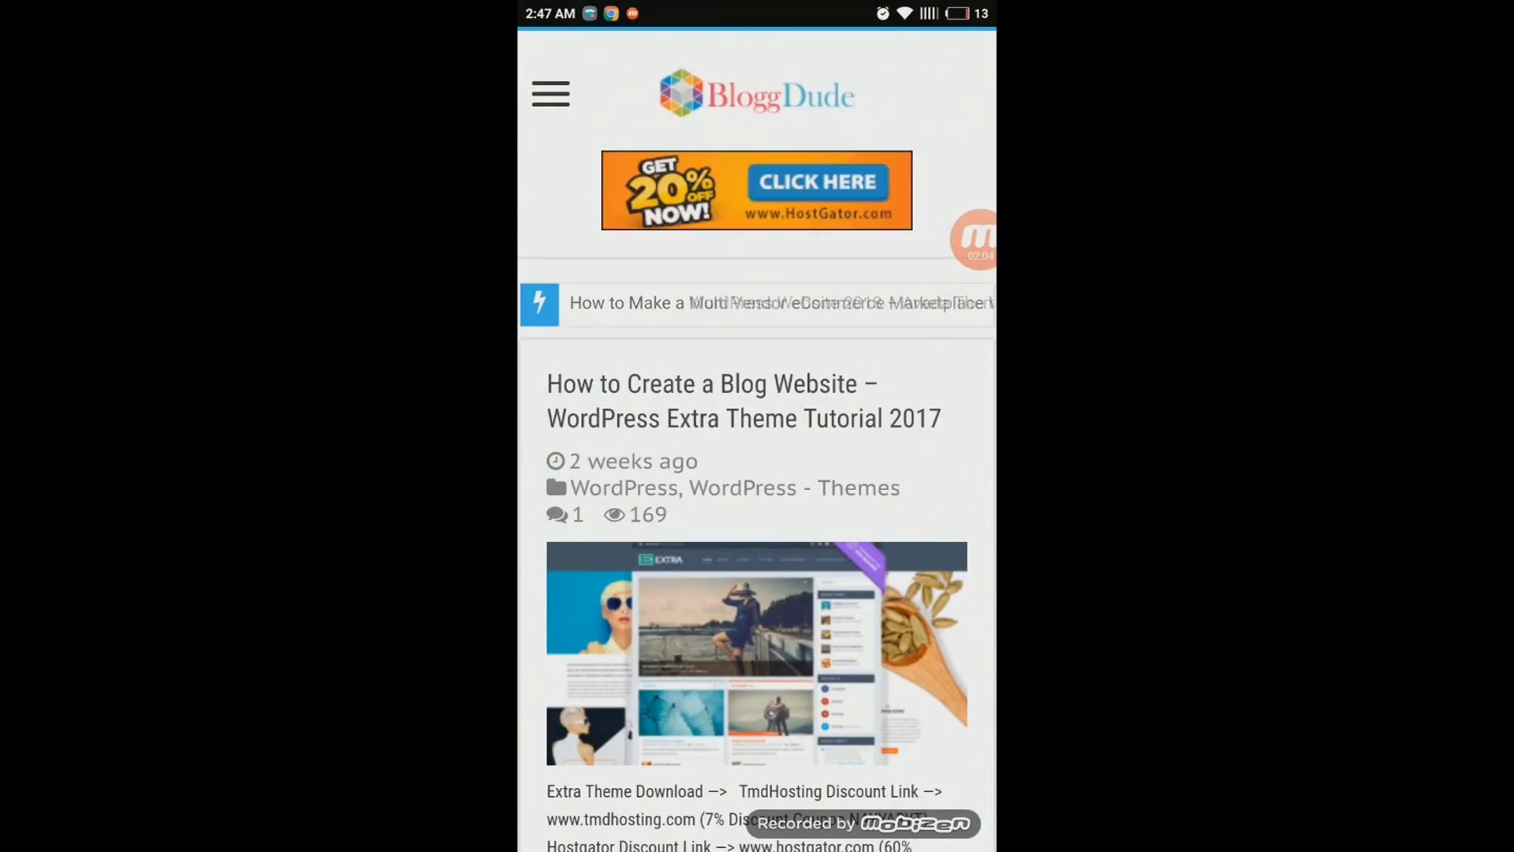
# - Open and close the BloggDude navigation drawer, then browse the posts again
pyautogui.click(550, 94)
pyautogui.click(934, 95)
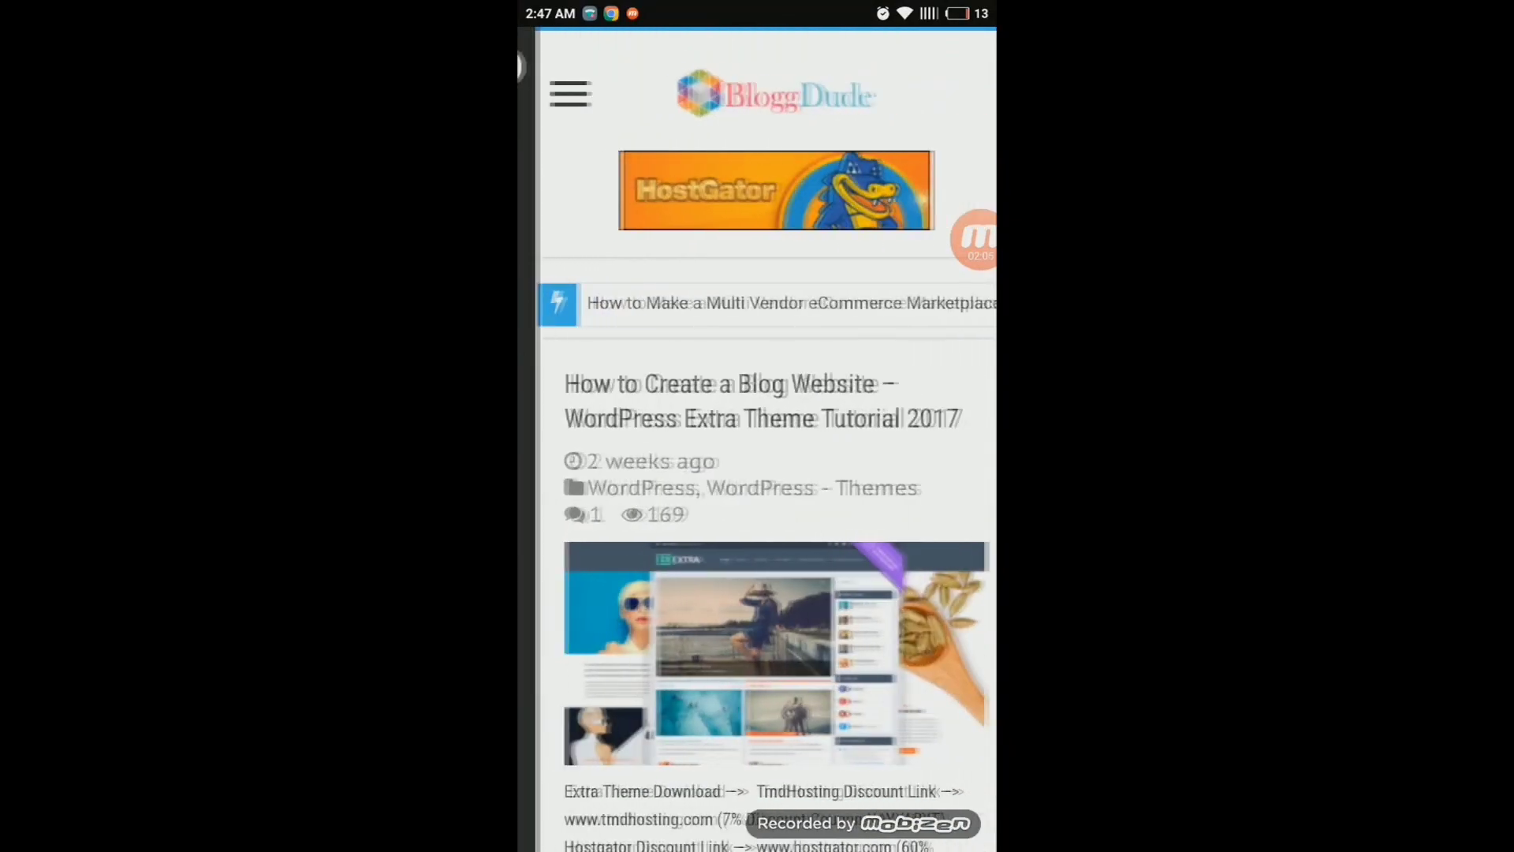
pyautogui.scroll(-5, 757, 438)
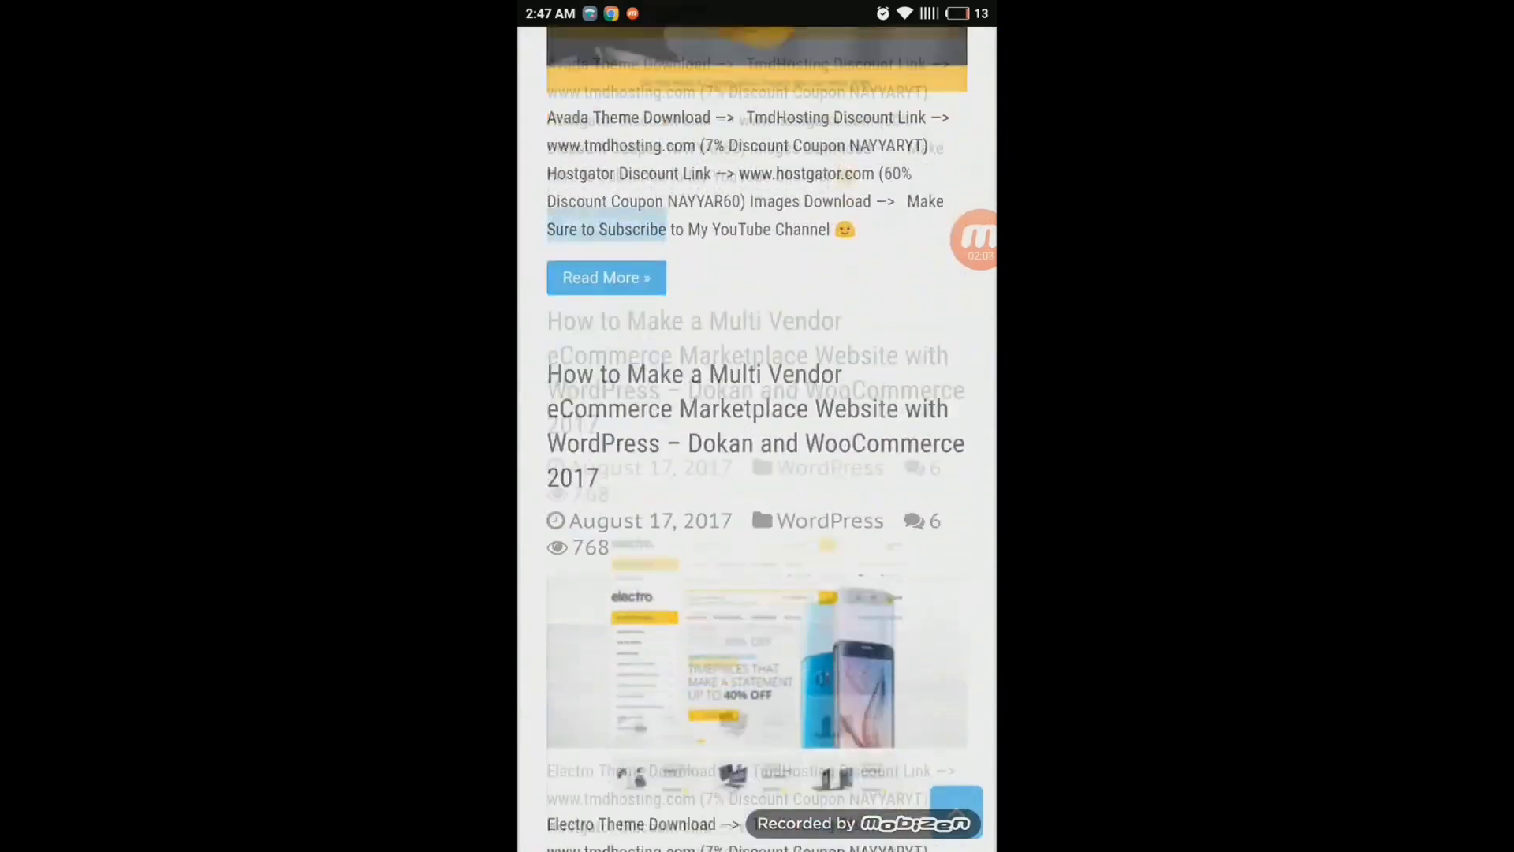
pyautogui.scroll(6, 758, 439)
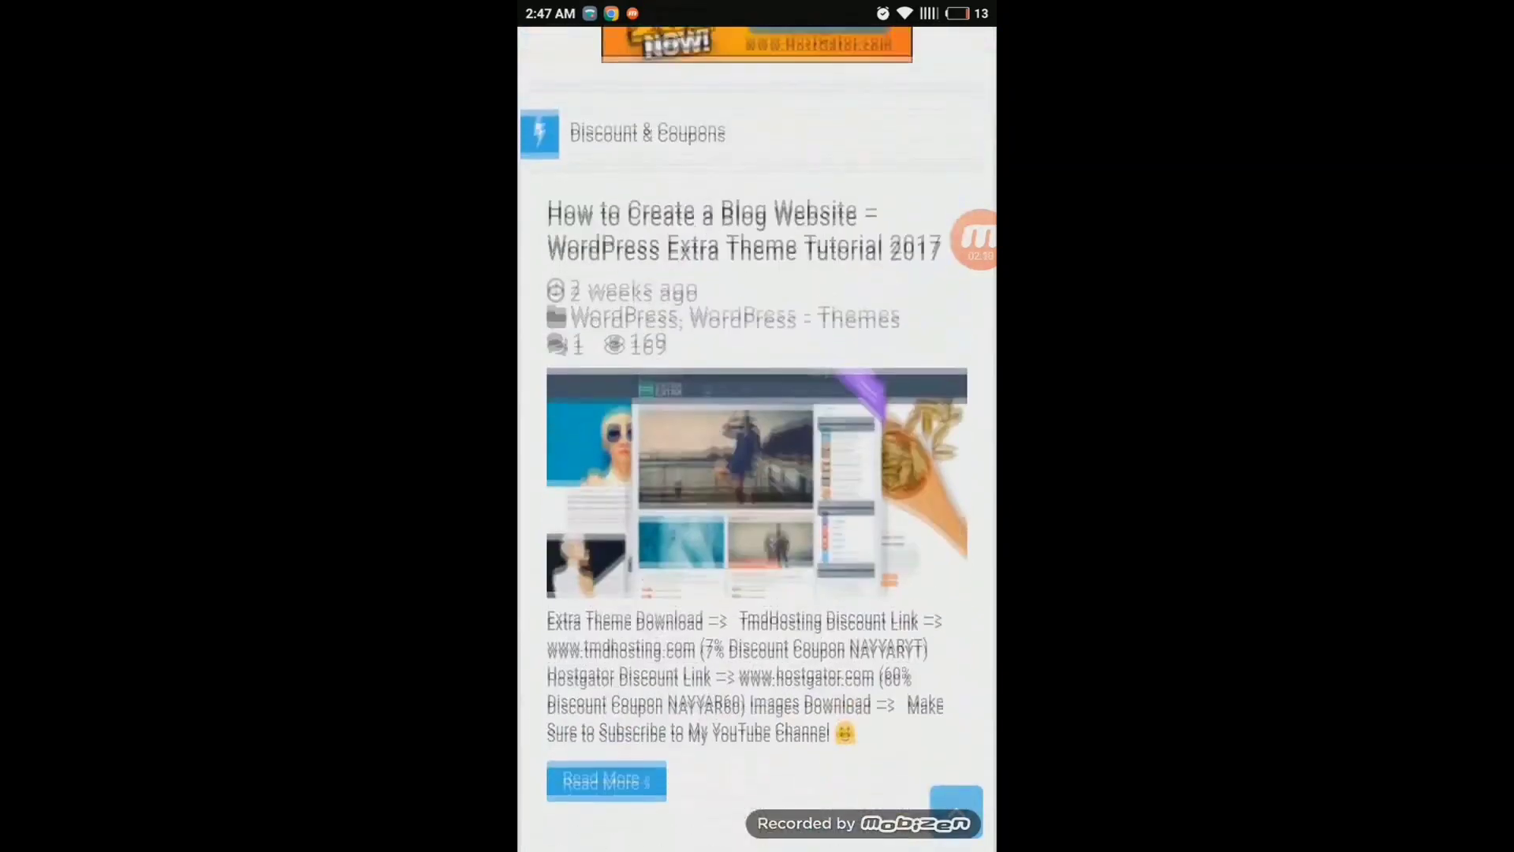
pyautogui.scroll(-10, 757, 439)
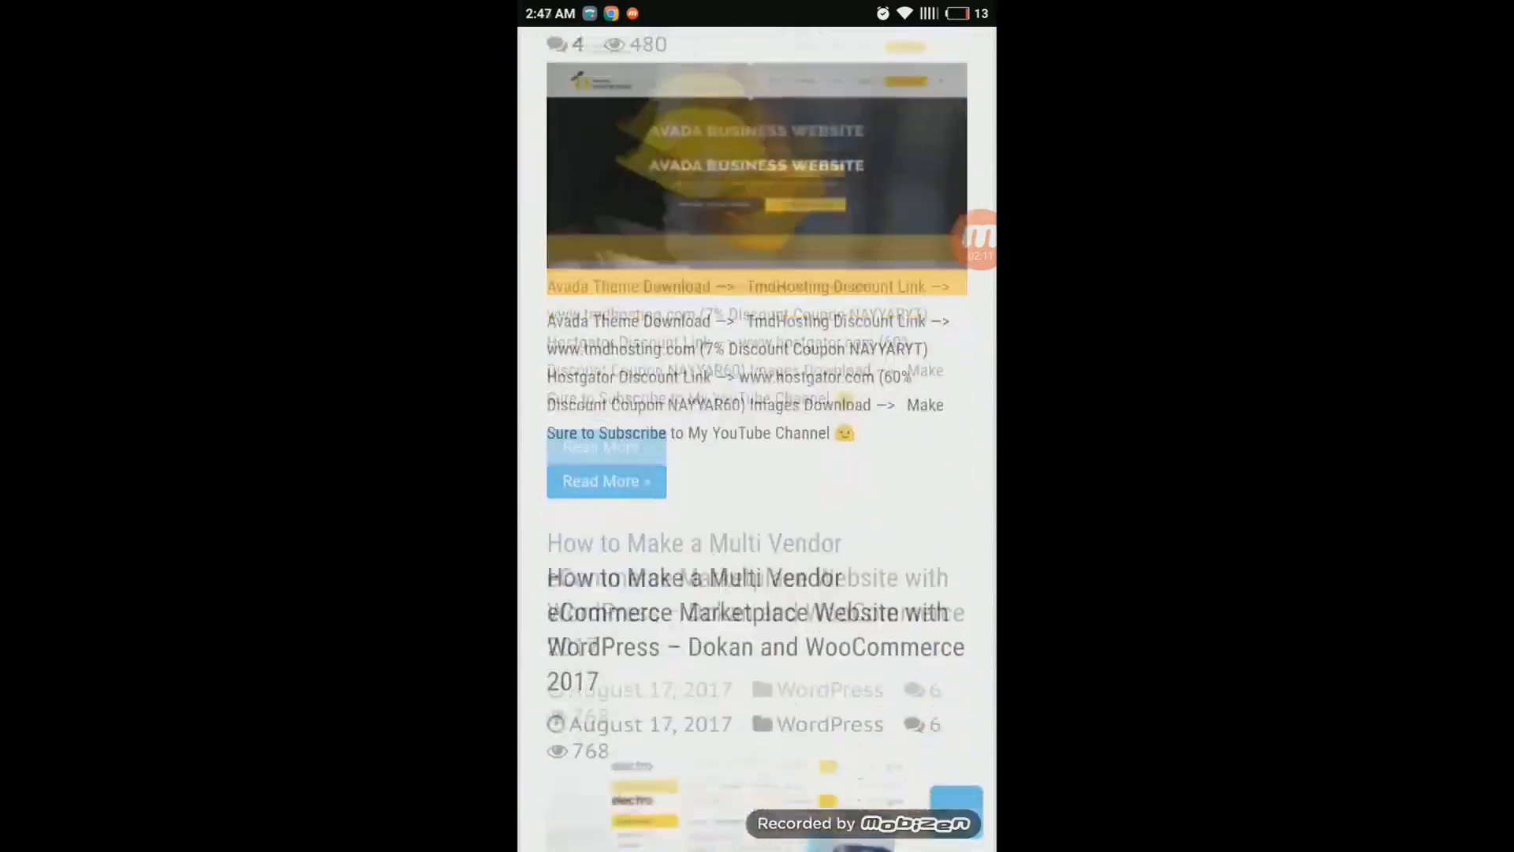
pyautogui.scroll(-10, 757, 438)
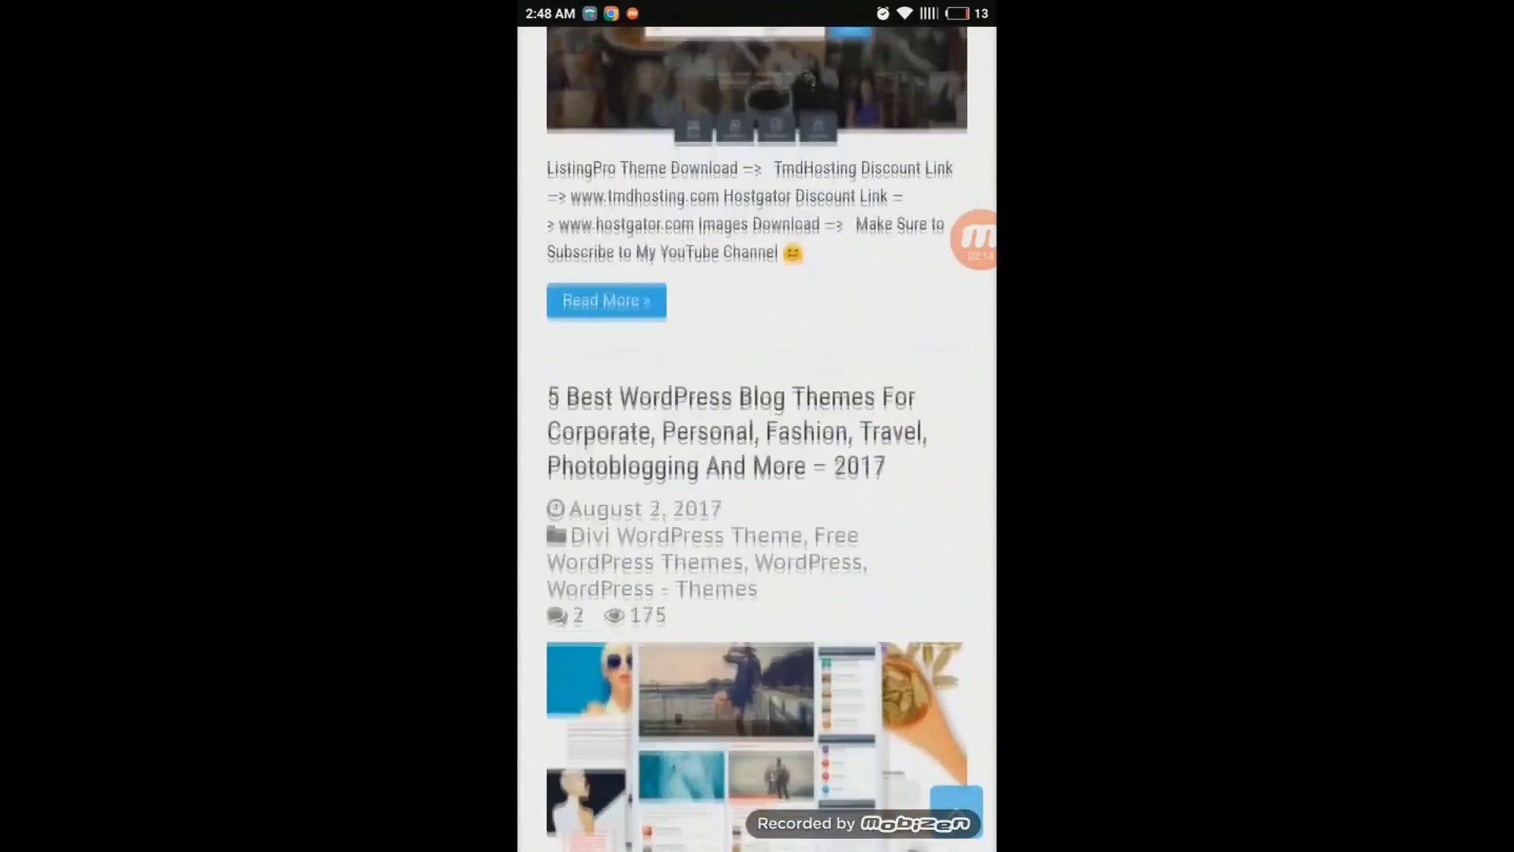
pyautogui.scroll(15, 758, 439)
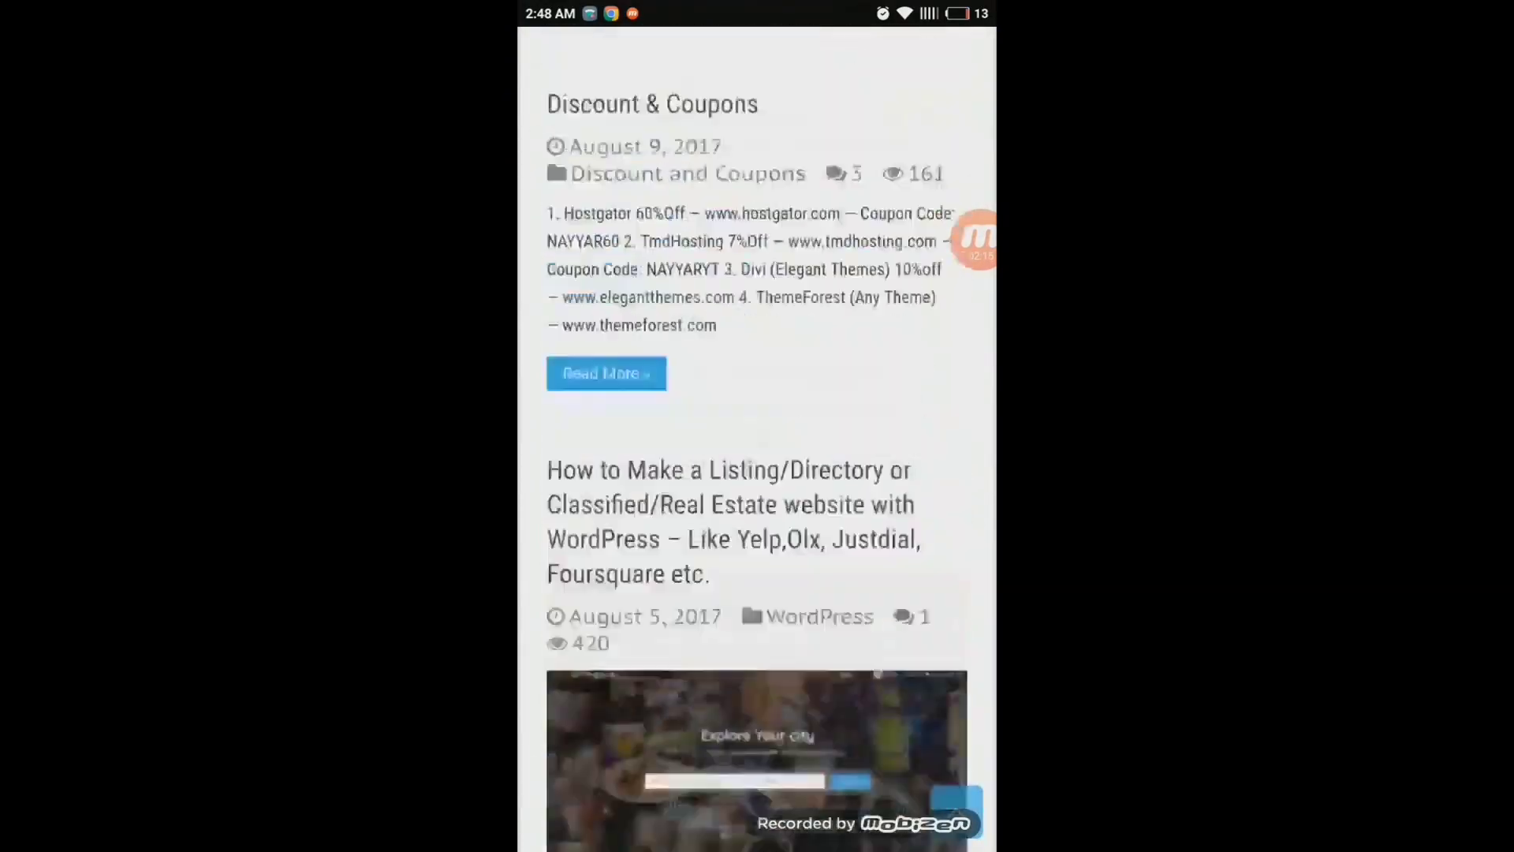